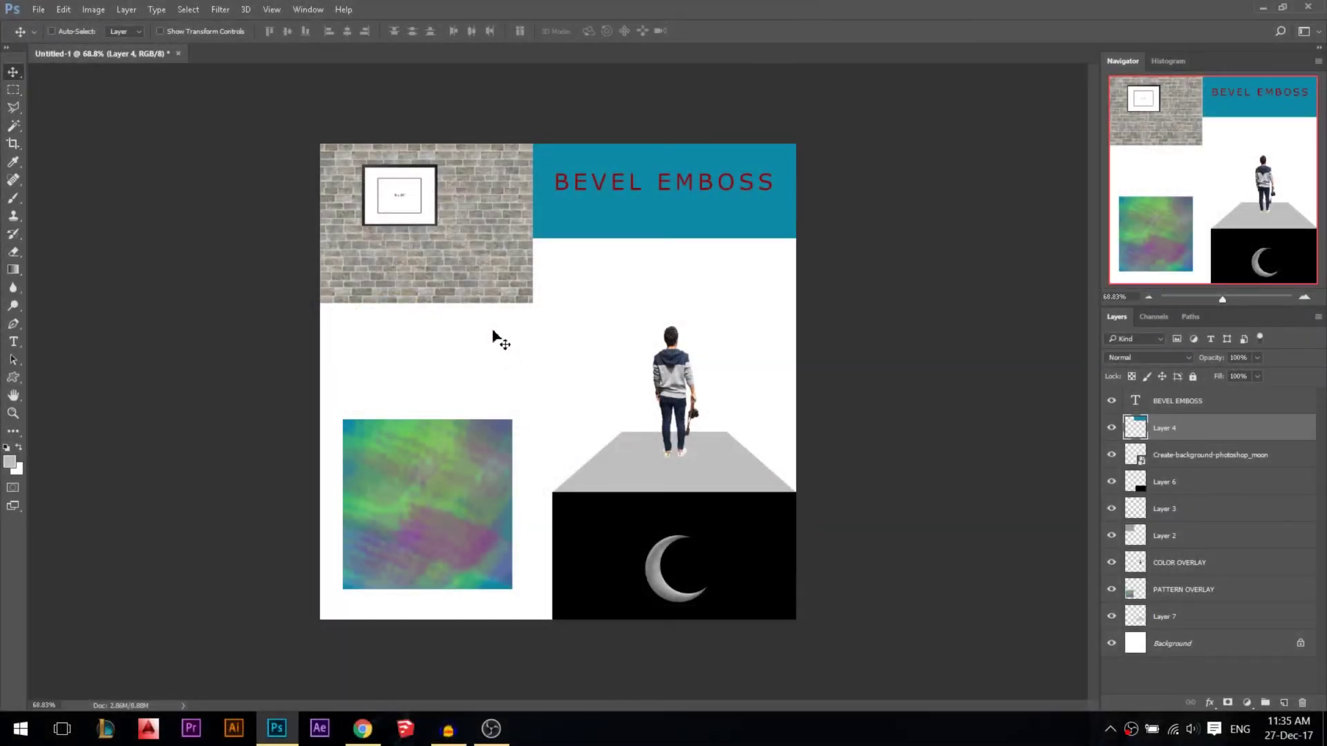
# Open the Layer Style settings of Layer 4 from its row and thumbnail, closing them without changing anything
pyautogui.scroll(1, 644, 235)
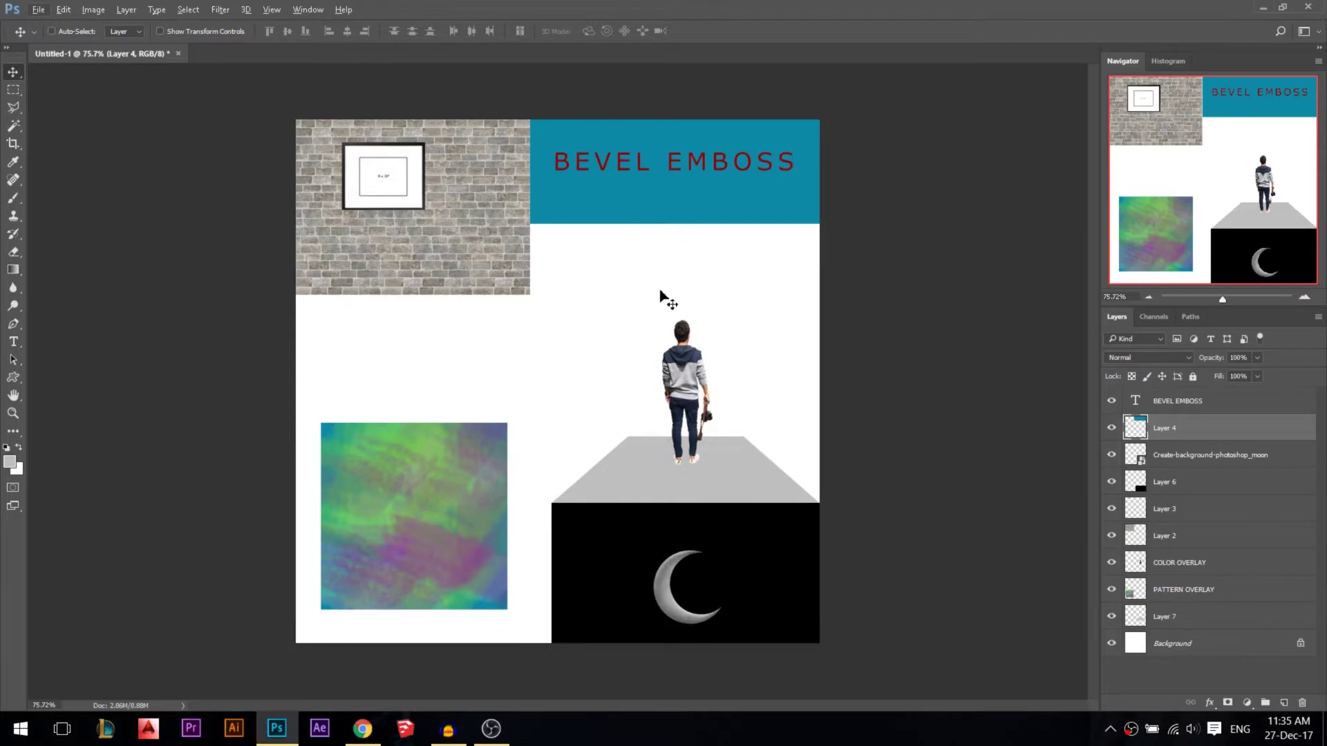
pyautogui.doubleClick(1137, 431)
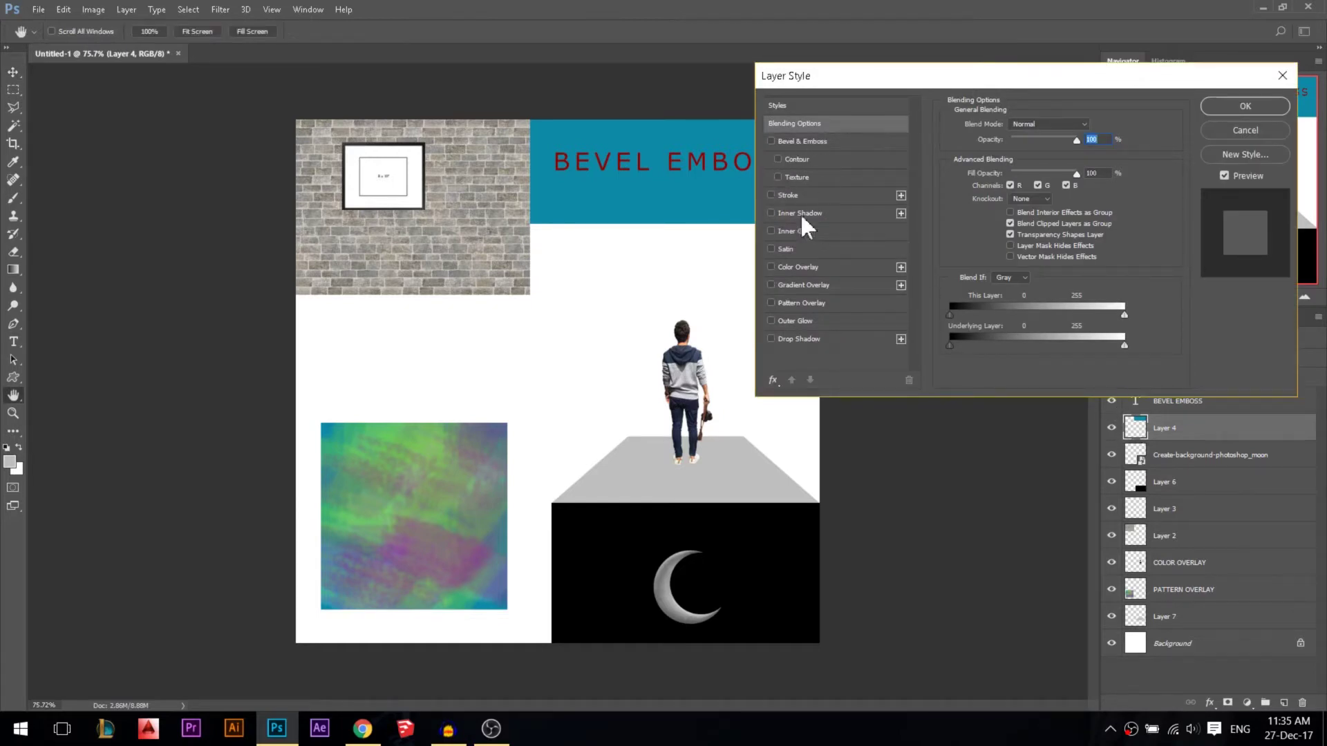
pyautogui.click(1278, 133)
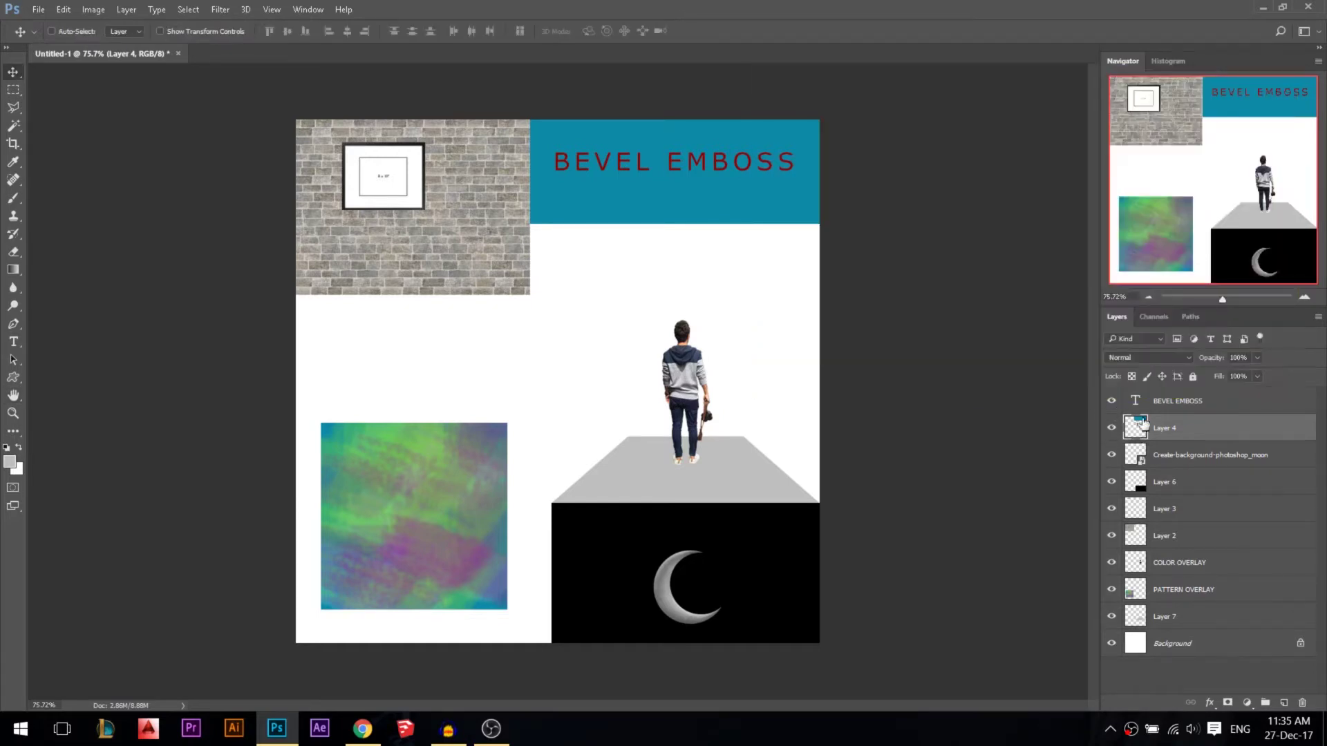
pyautogui.doubleClick(1246, 434)
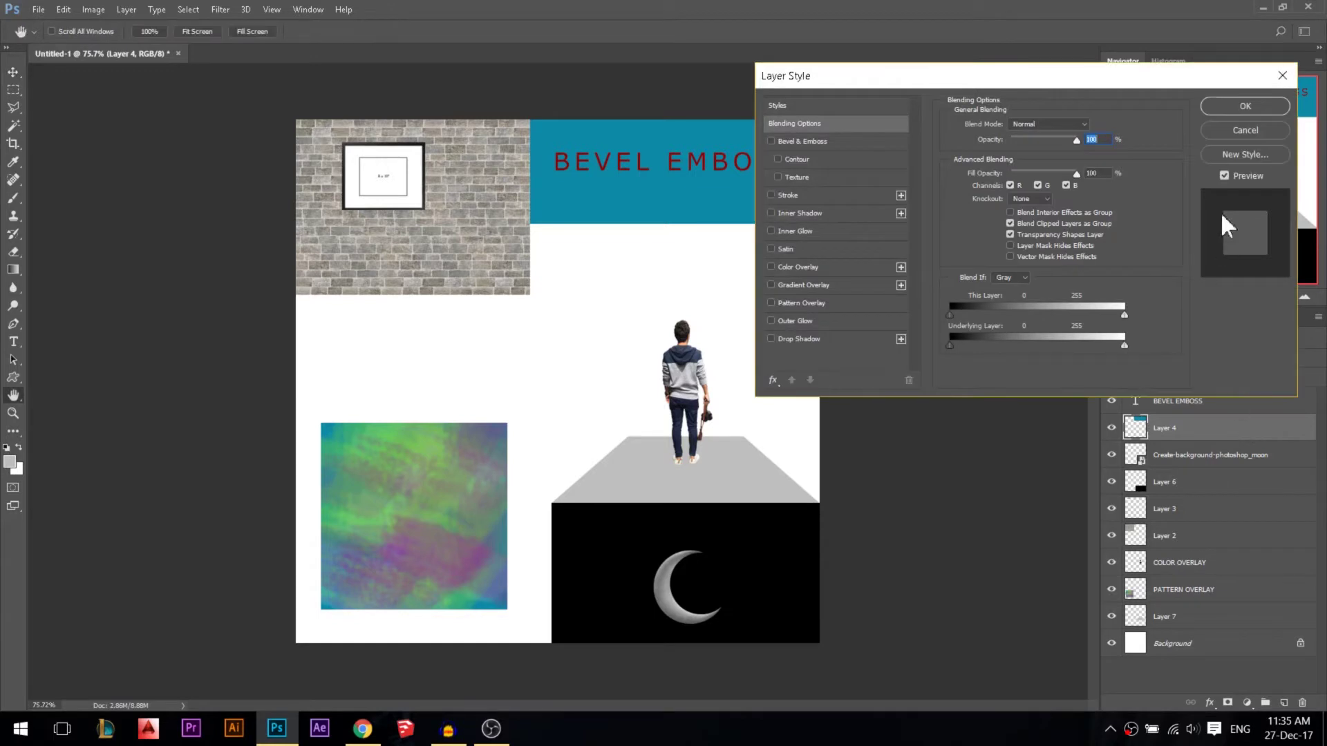
pyautogui.click(1244, 135)
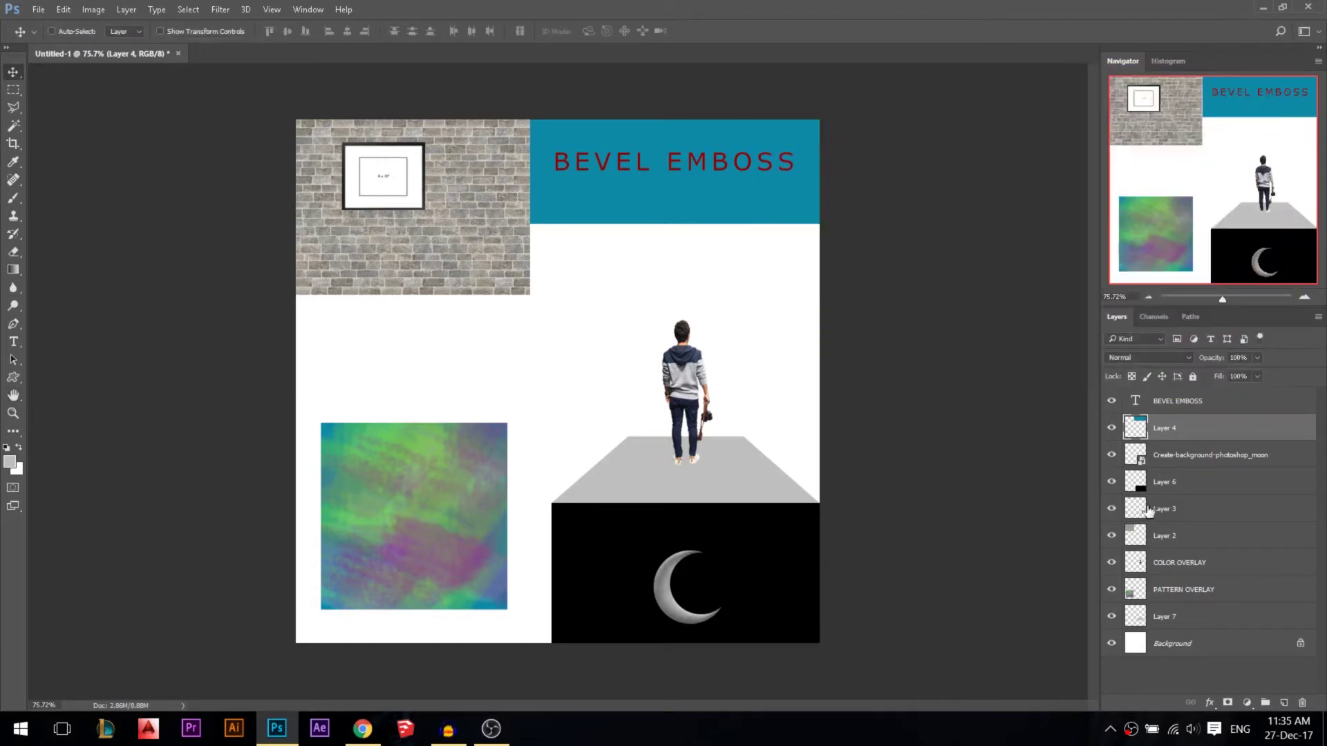
pyautogui.doubleClick(1166, 434)
pyautogui.click(1238, 437)
pyautogui.doubleClick(1144, 429)
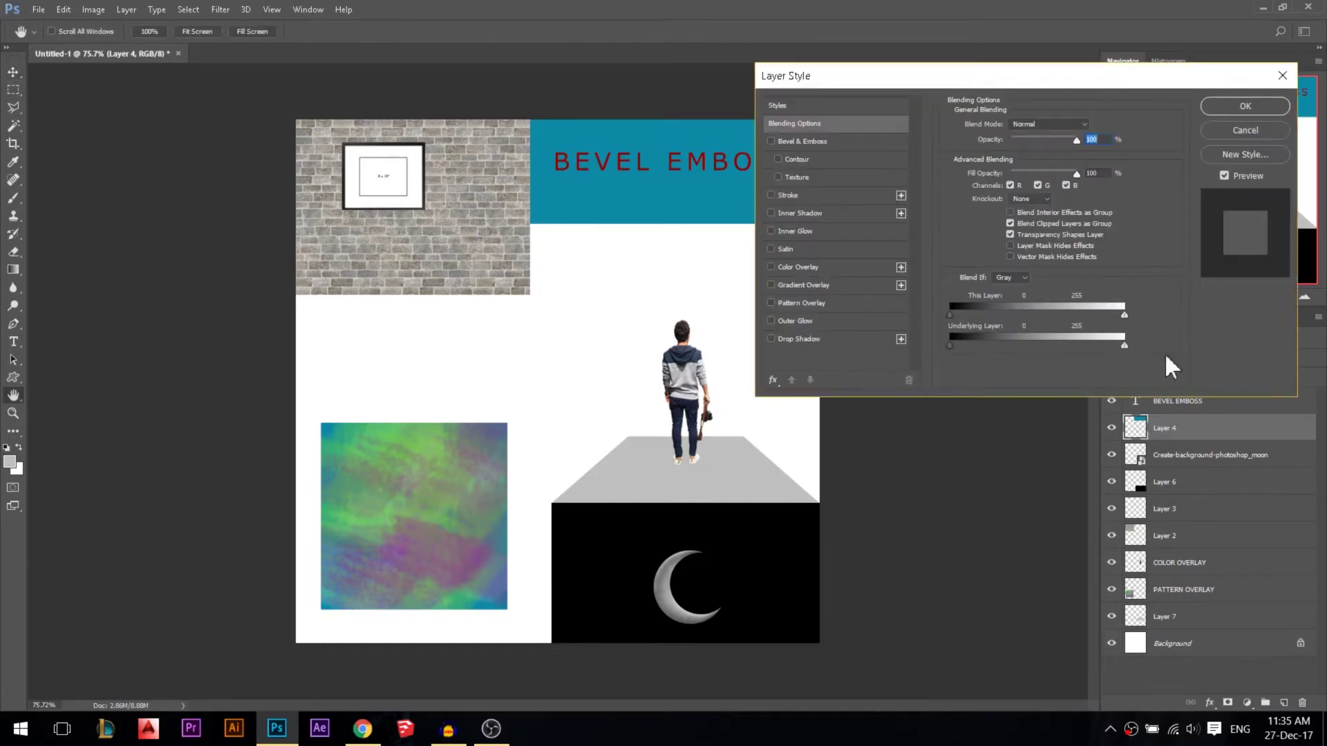
pyautogui.click(1244, 142)
# Open the BEVEL EMBOSS text for editing from its layer thumbnail and cancel the edit
pyautogui.click(1140, 402)
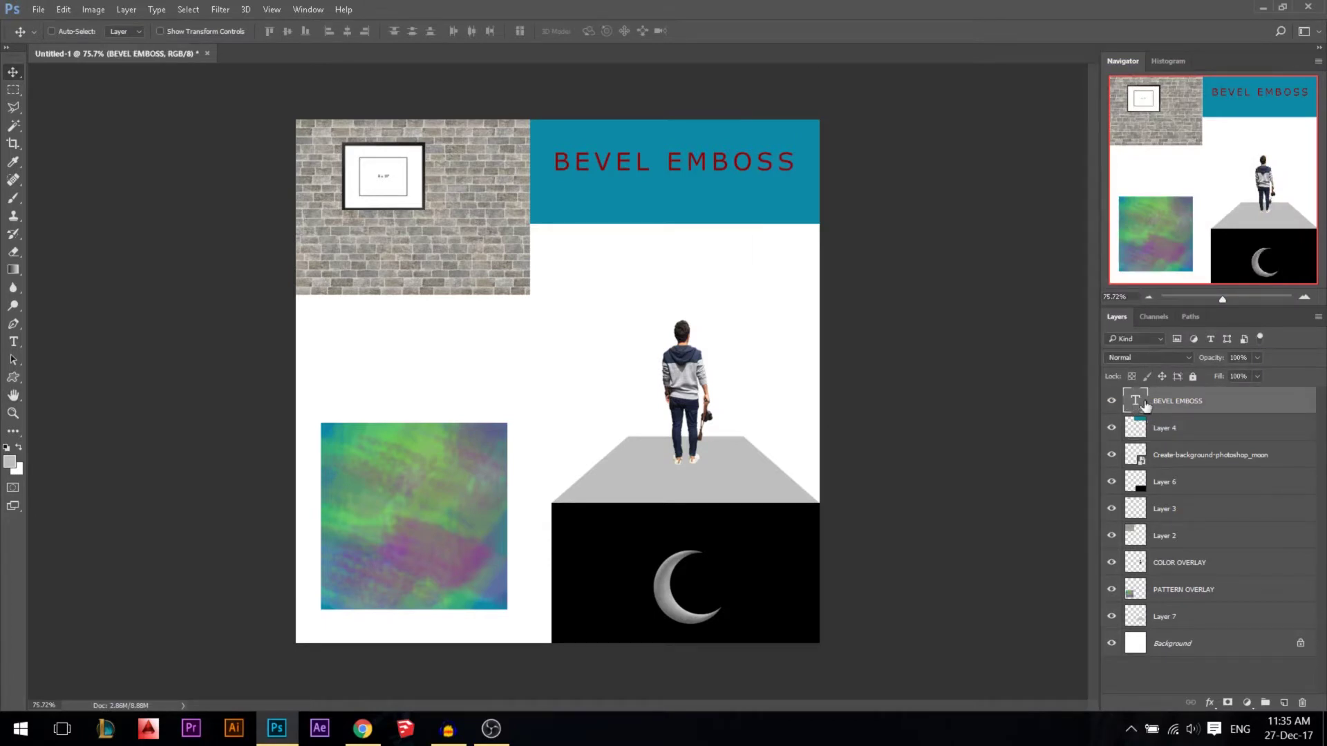
pyautogui.doubleClick(1137, 403)
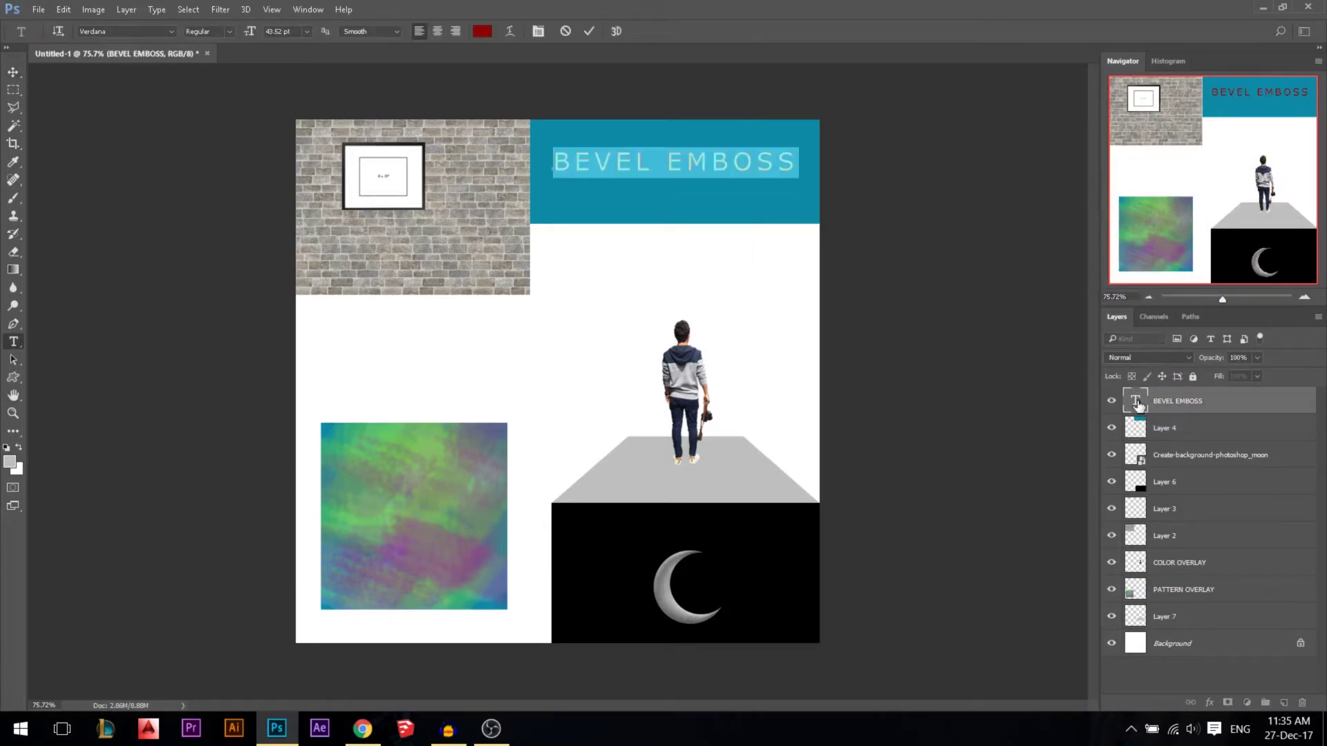
pyautogui.click(565, 32)
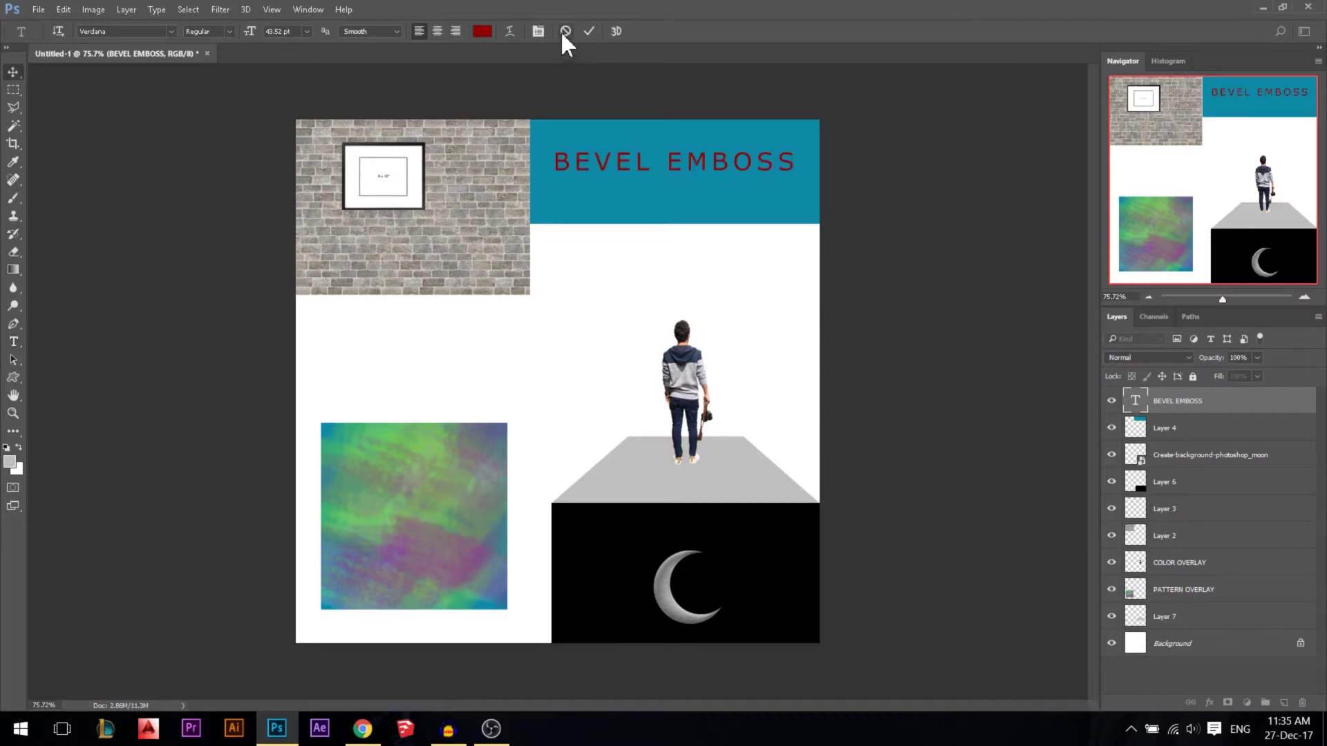
# Open the contents of the Create-background-photoshop_moon smart object and close them without changes
pyautogui.click(1121, 453)
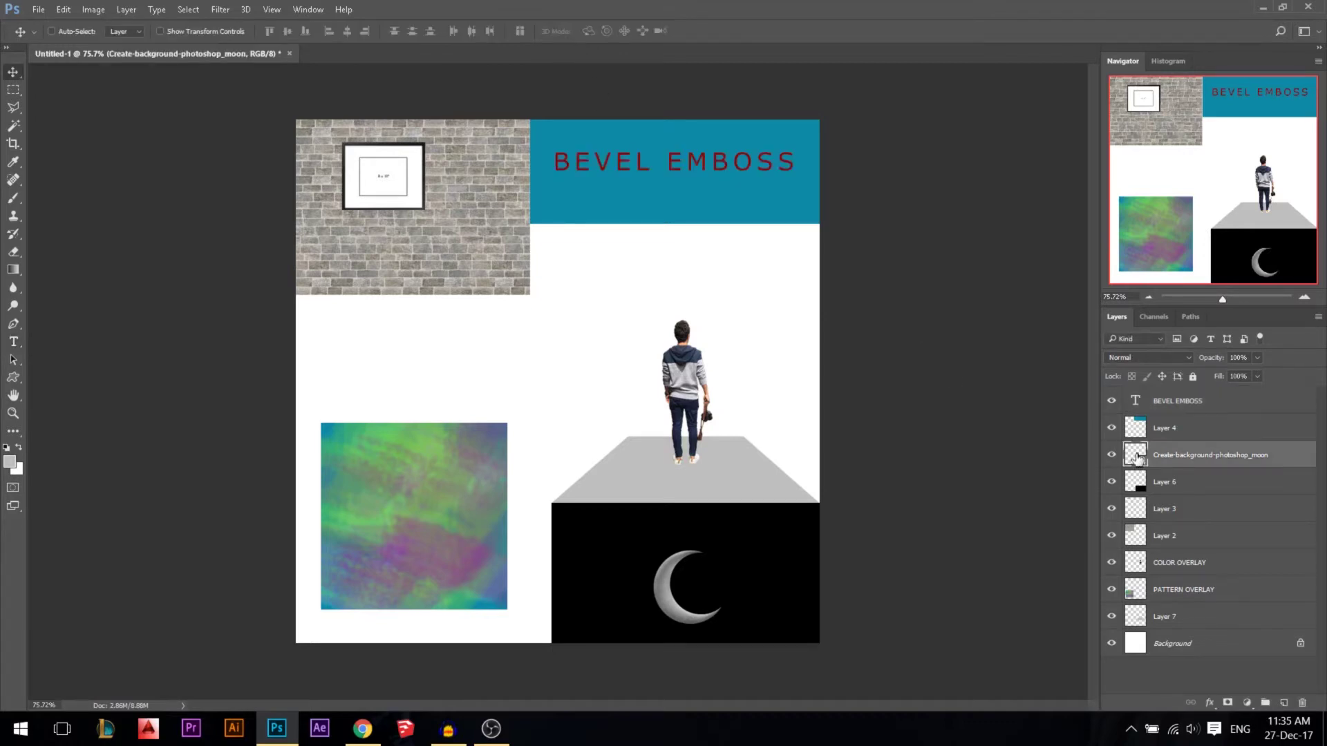
pyautogui.doubleClick(1135, 456)
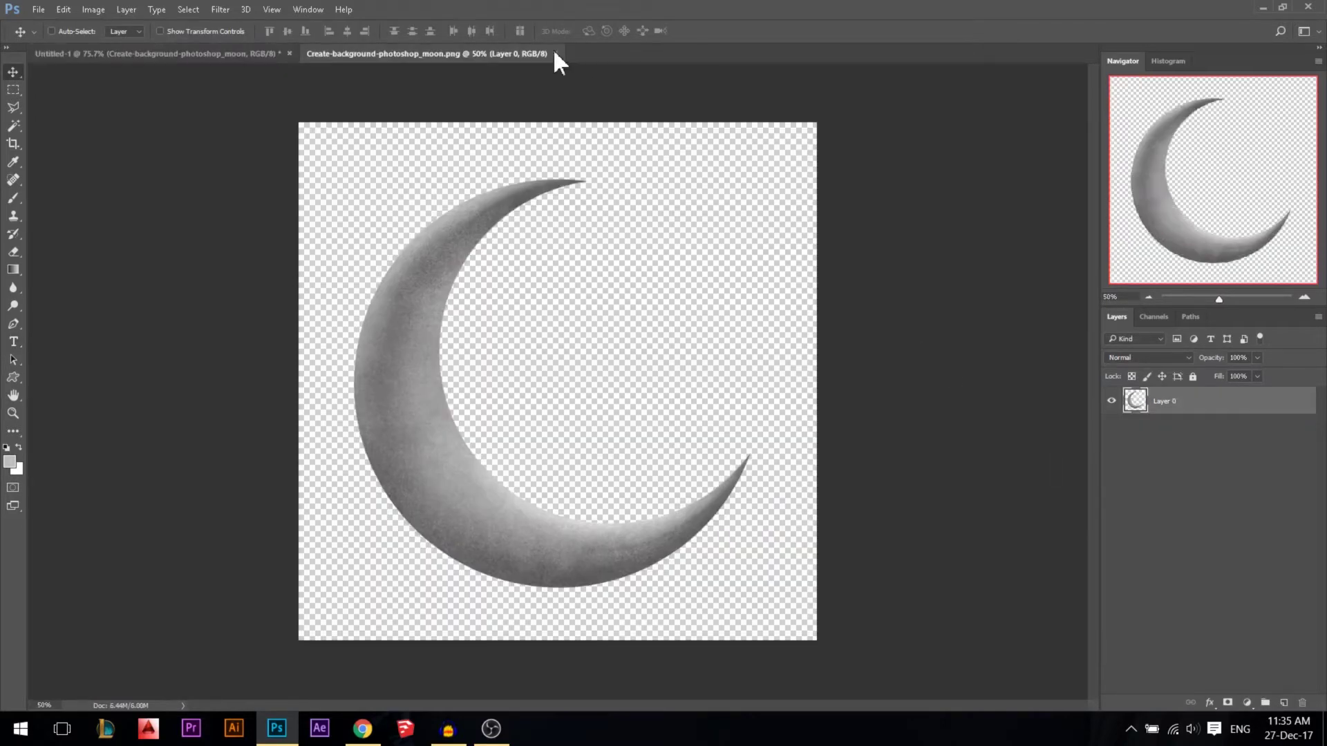
pyautogui.click(557, 53)
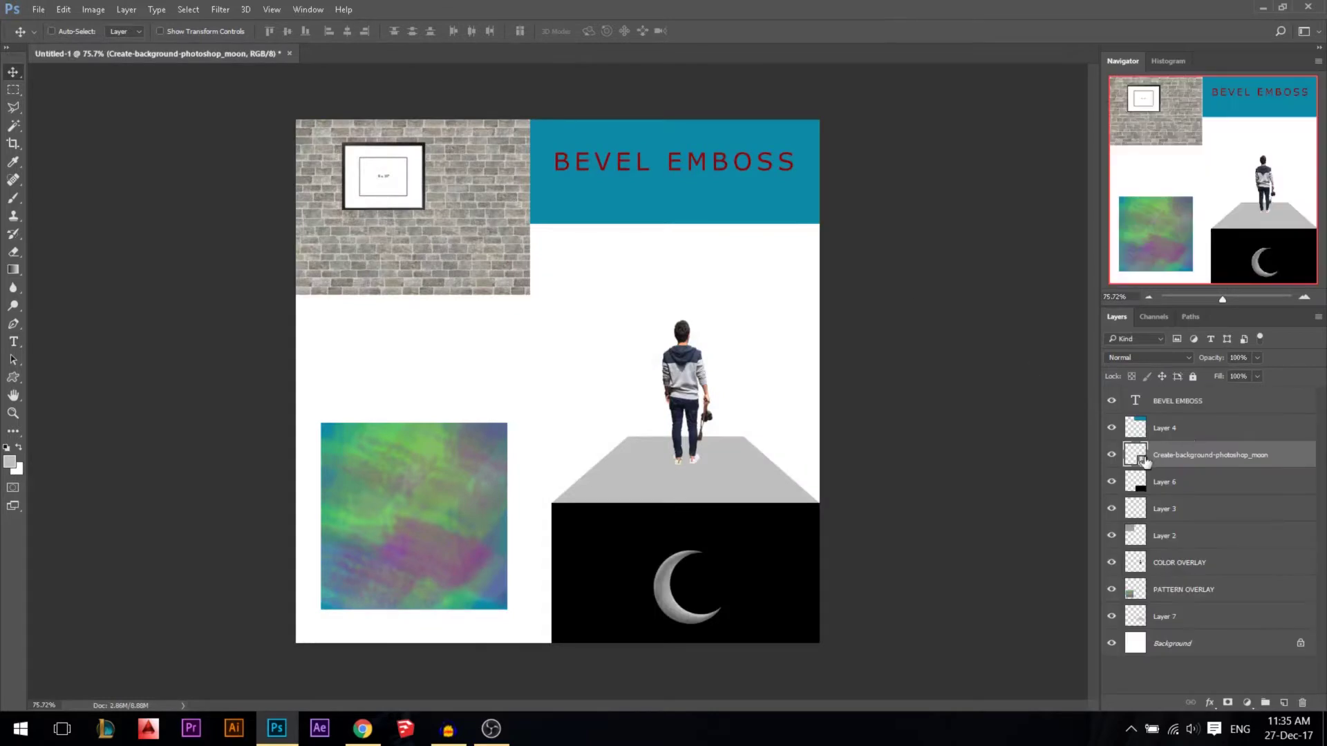
# Open the Layer Style settings from the empty part of Layer 4's row and cancel them
pyautogui.click(1303, 430)
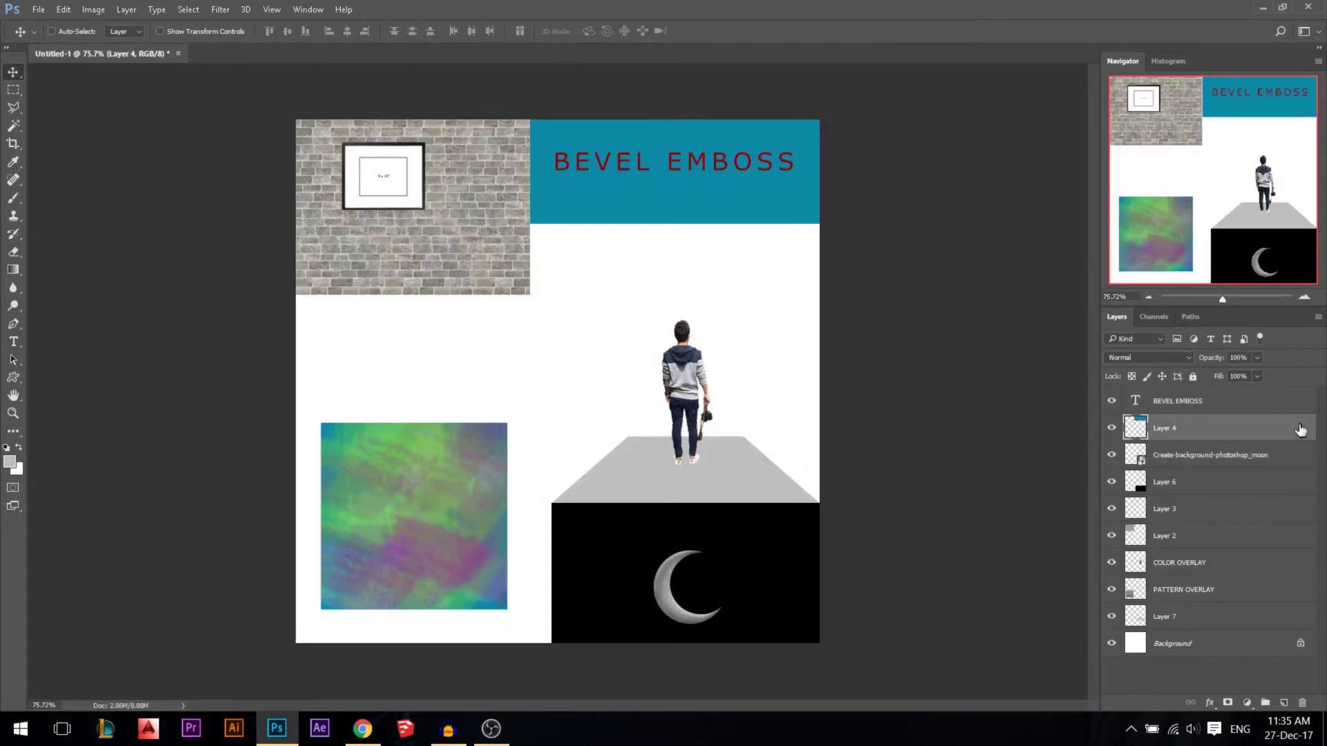
pyautogui.doubleClick(1300, 430)
pyautogui.click(1218, 126)
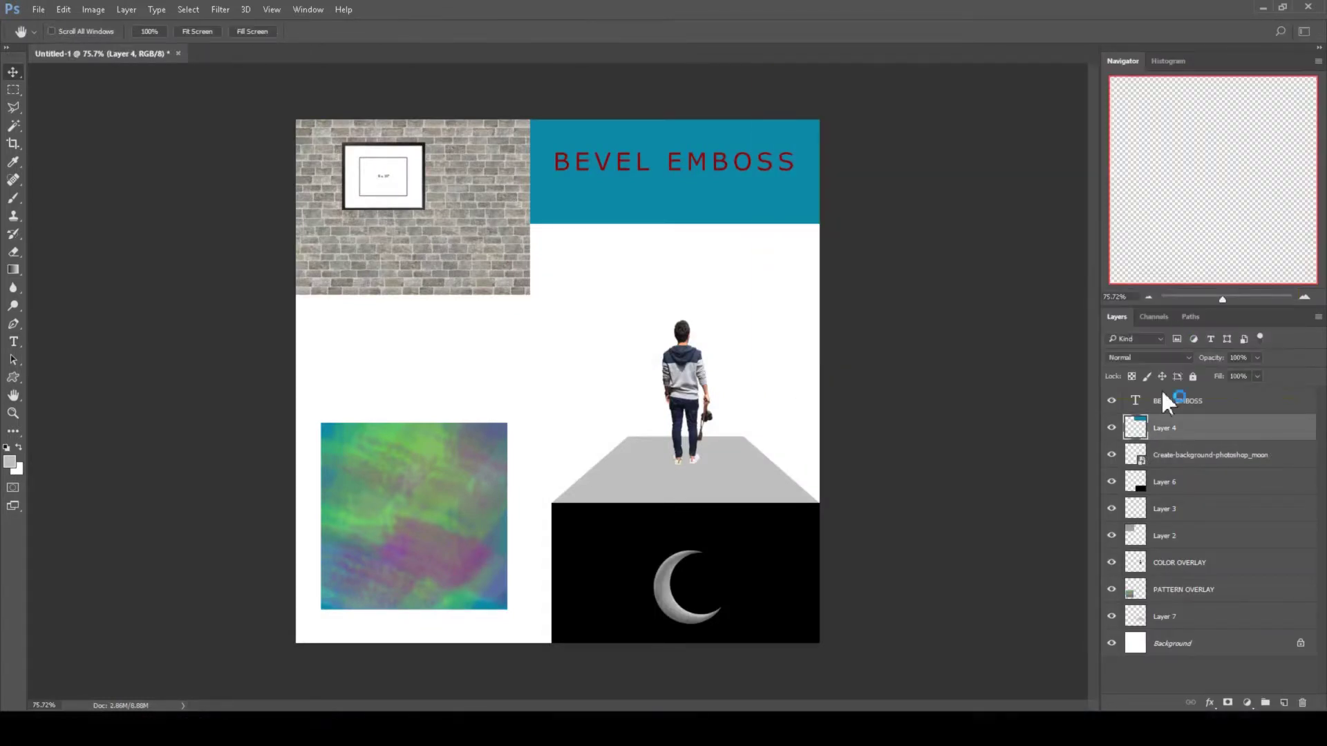
# Check where Blending Options is offered among the commands for Layer 4, the moon layer and the BEVEL EMBOSS layer
pyautogui.rightClick(1232, 434)
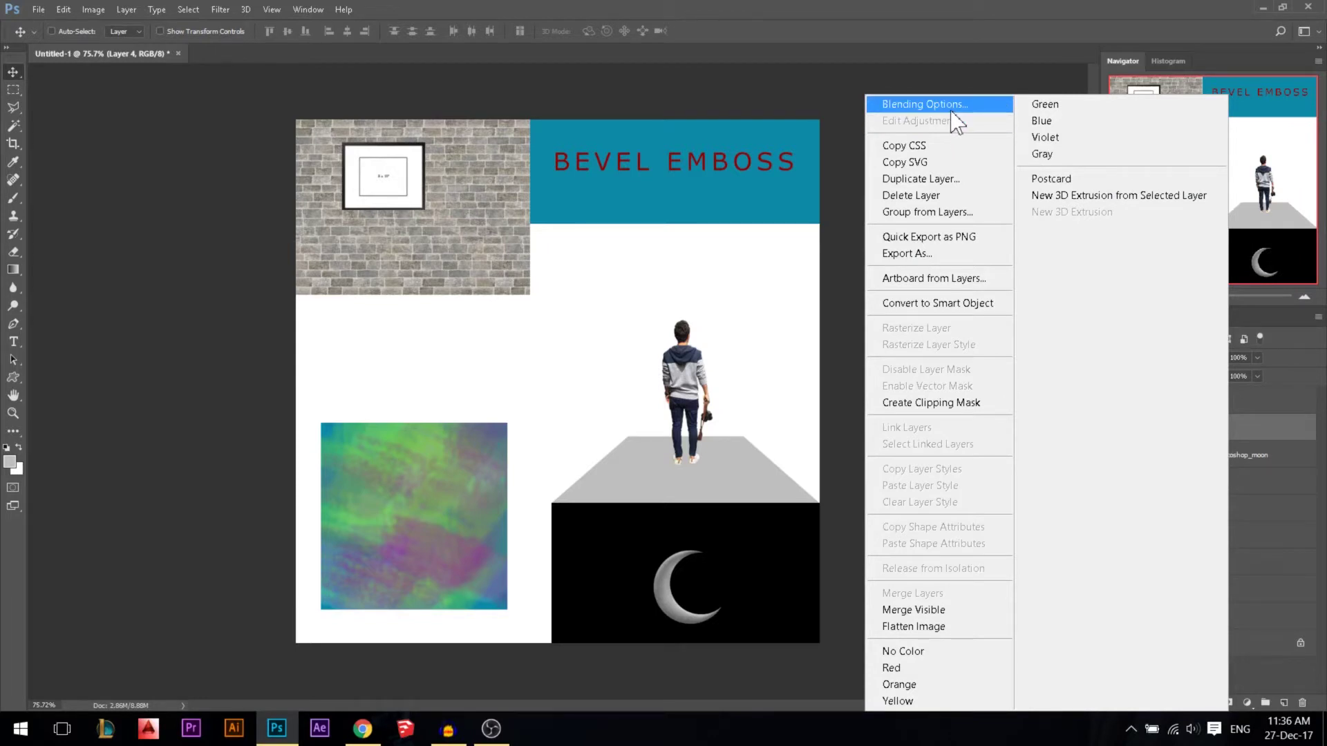
pyautogui.click(1291, 426)
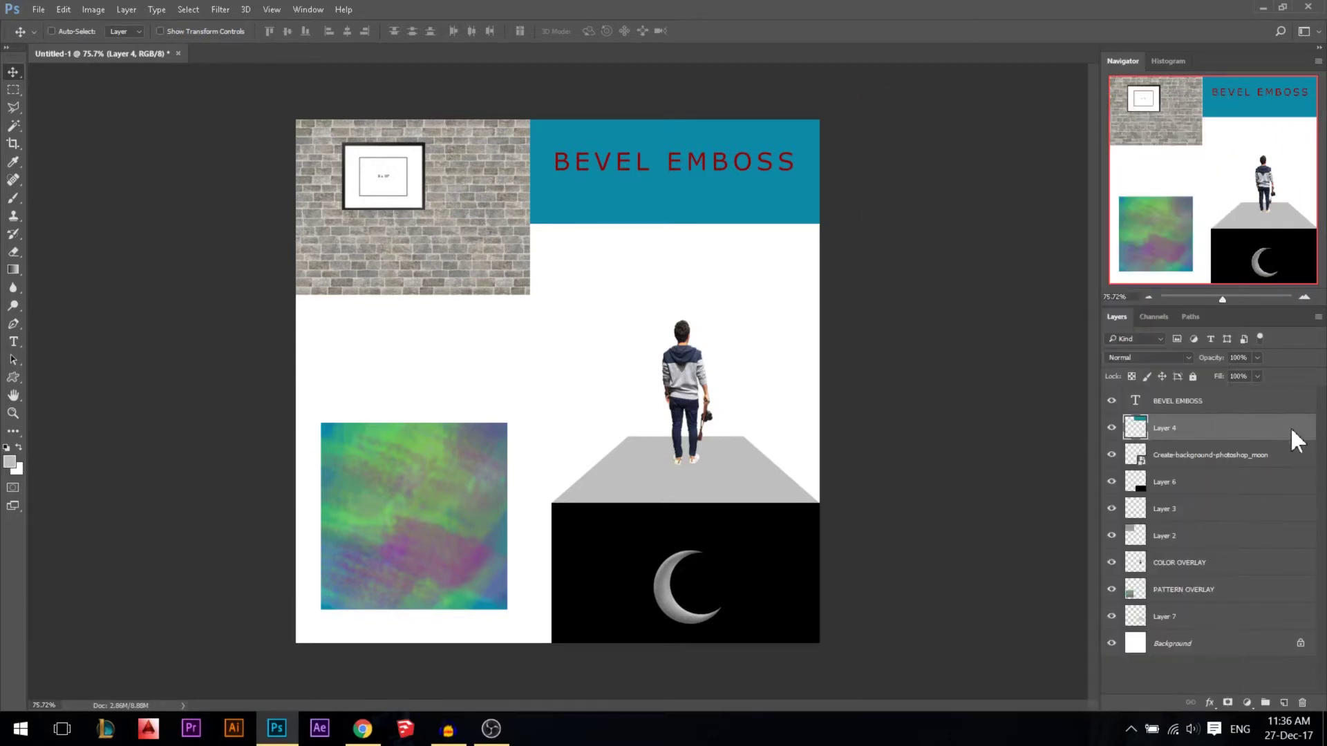
pyautogui.rightClick(1139, 431)
pyautogui.rightClick(1141, 458)
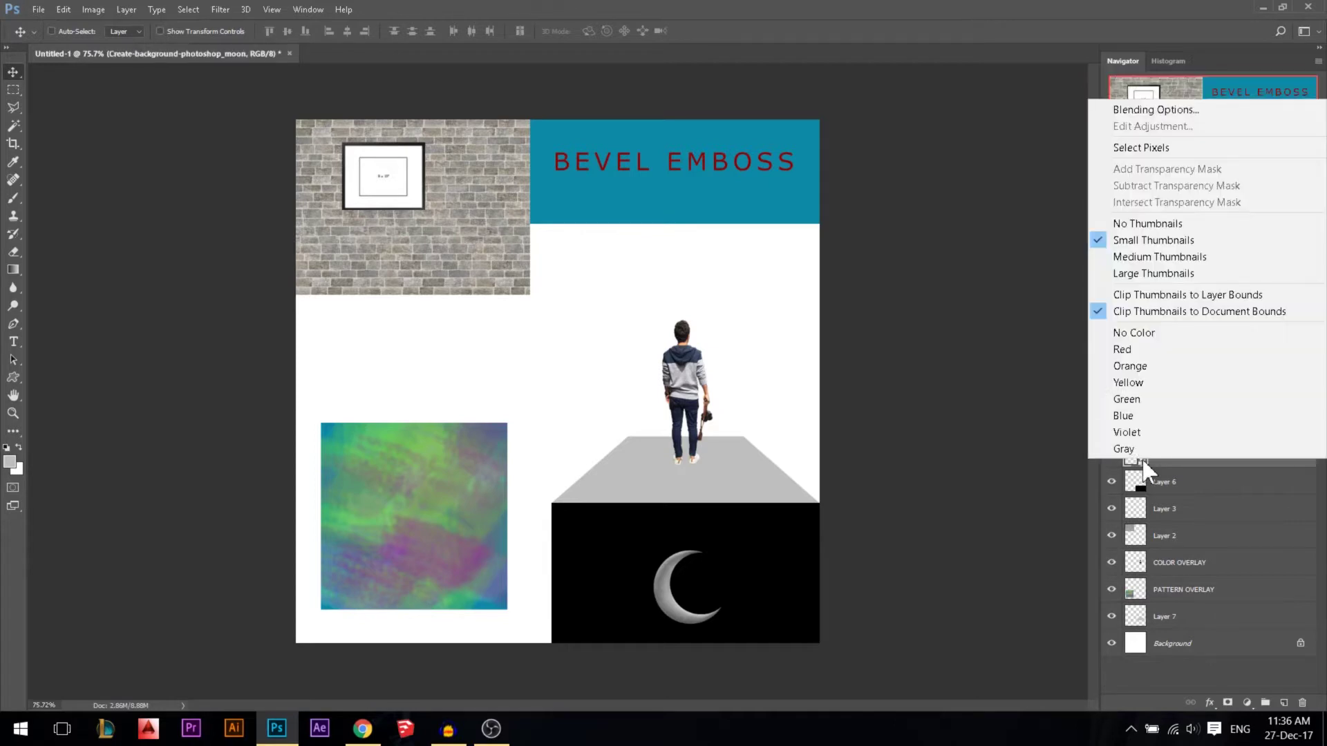
pyautogui.press('Escape')
pyautogui.rightClick(1134, 408)
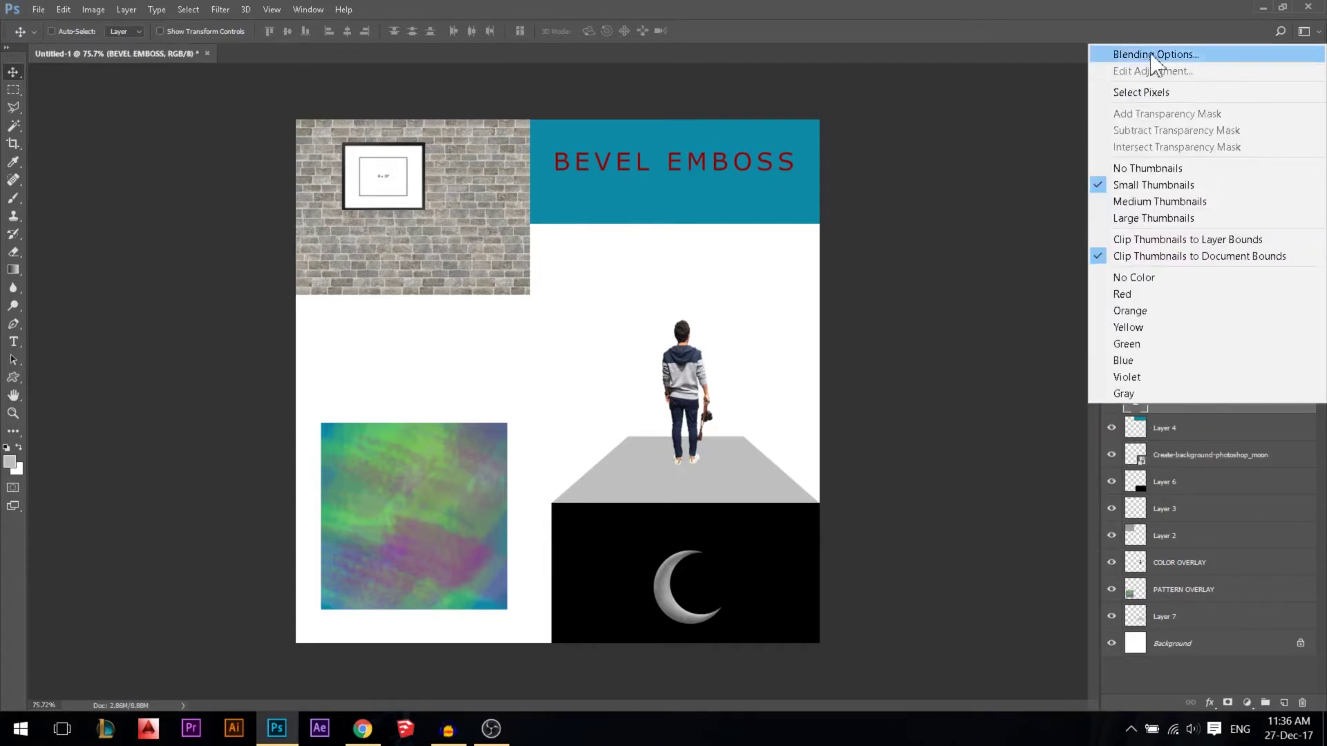
pyautogui.click(1175, 456)
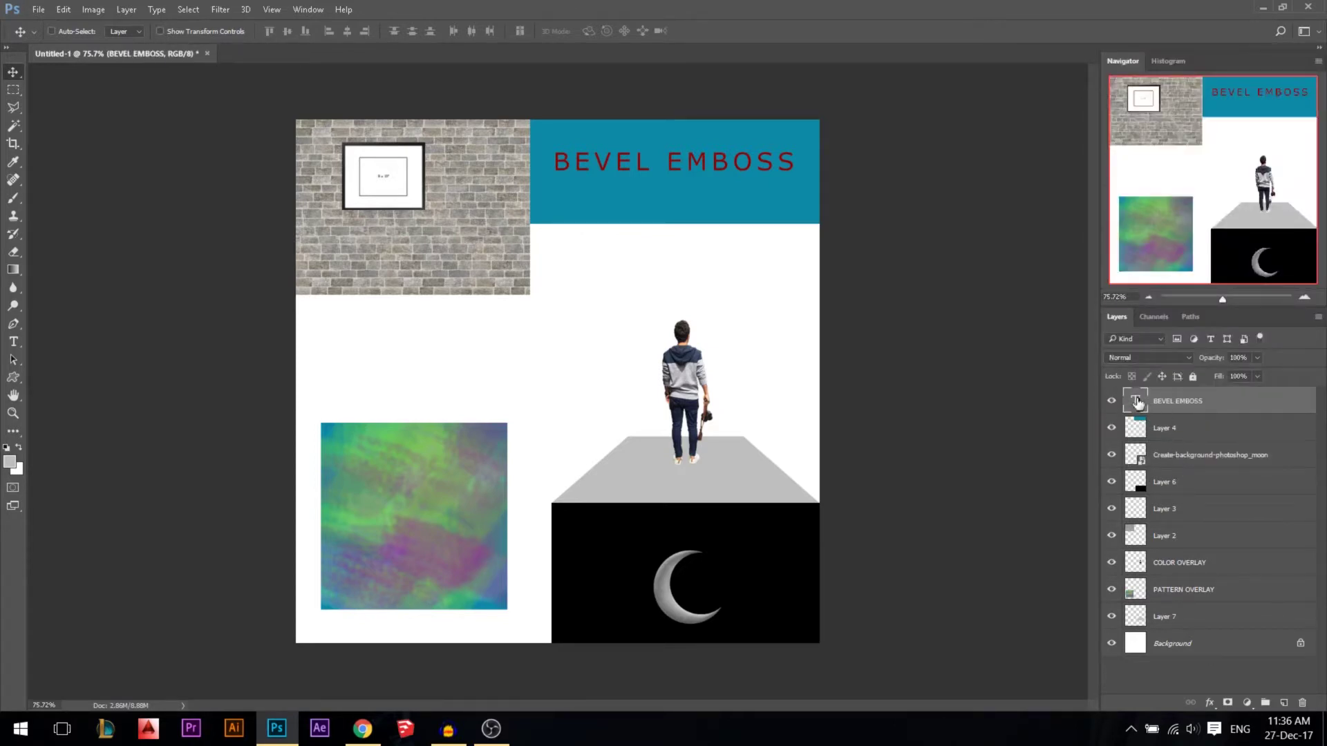
# Lower the BEVEL EMBOSS layer's opacity to 0% in its blending options, then restore it to 100% and accept
pyautogui.rightClick(1137, 402)
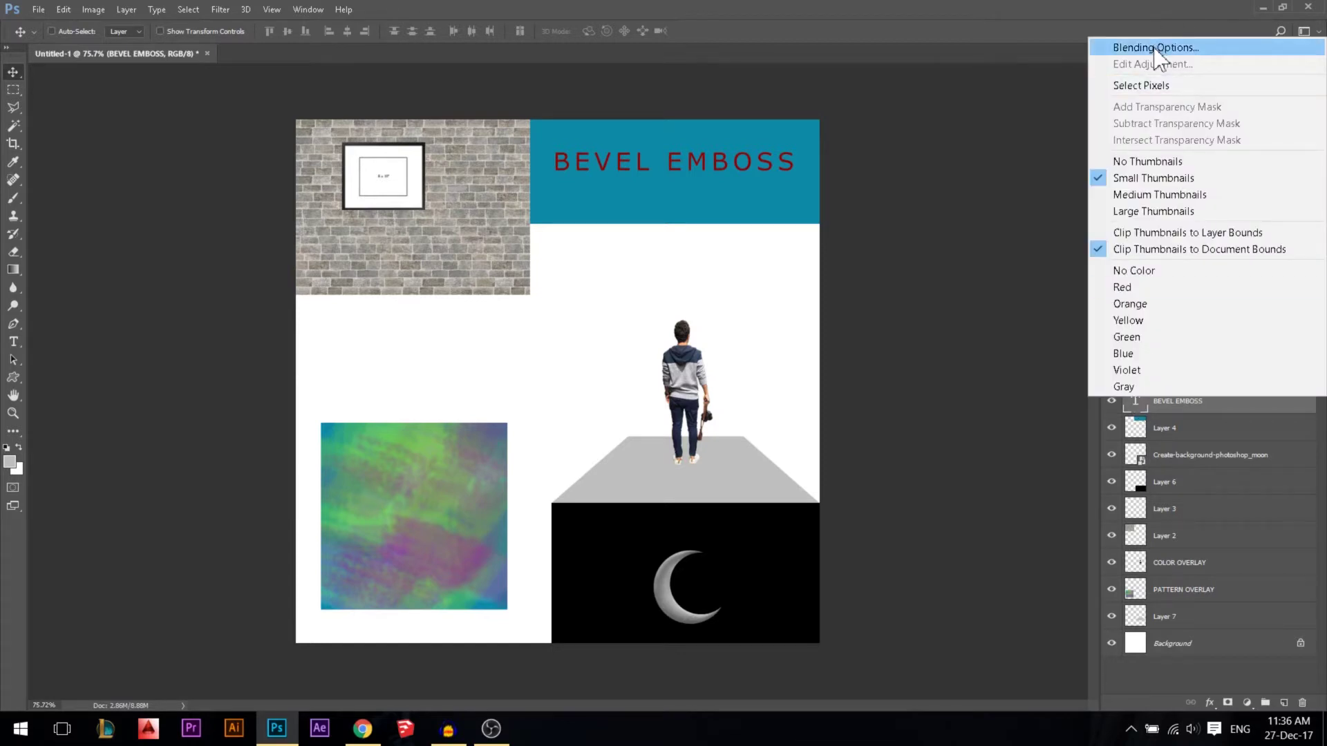
pyautogui.click(995, 181)
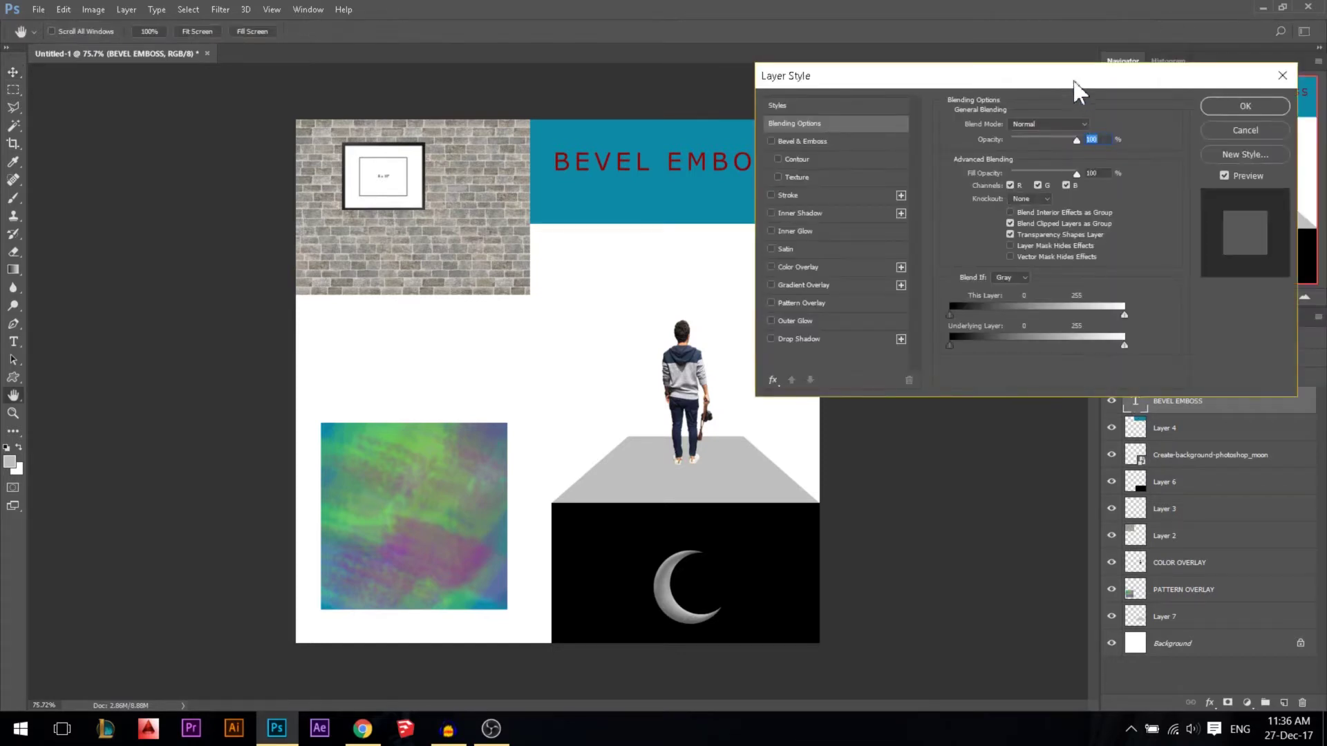
pyautogui.moveTo(1071, 80); pyautogui.dragTo(806, 104)
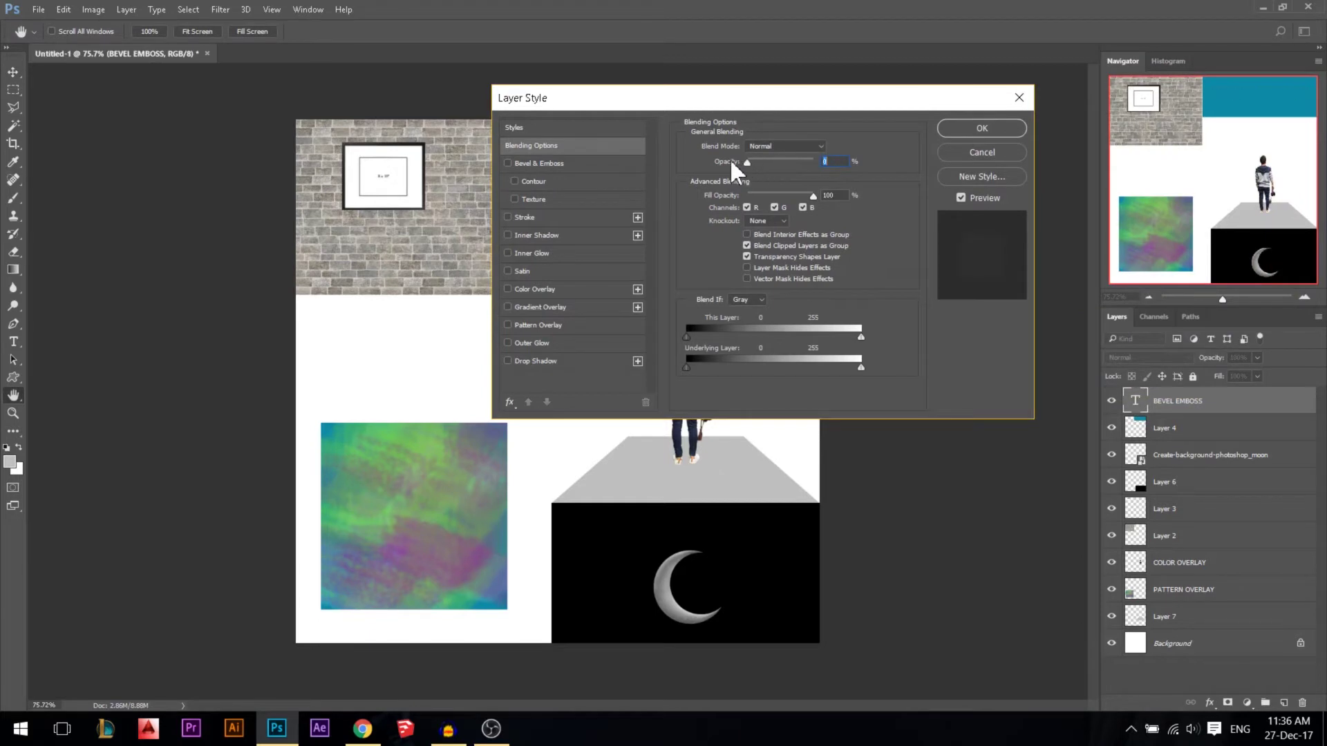
pyautogui.moveTo(816, 96); pyautogui.dragTo(952, 259)
pyautogui.moveTo(930, 319); pyautogui.dragTo(876, 323)
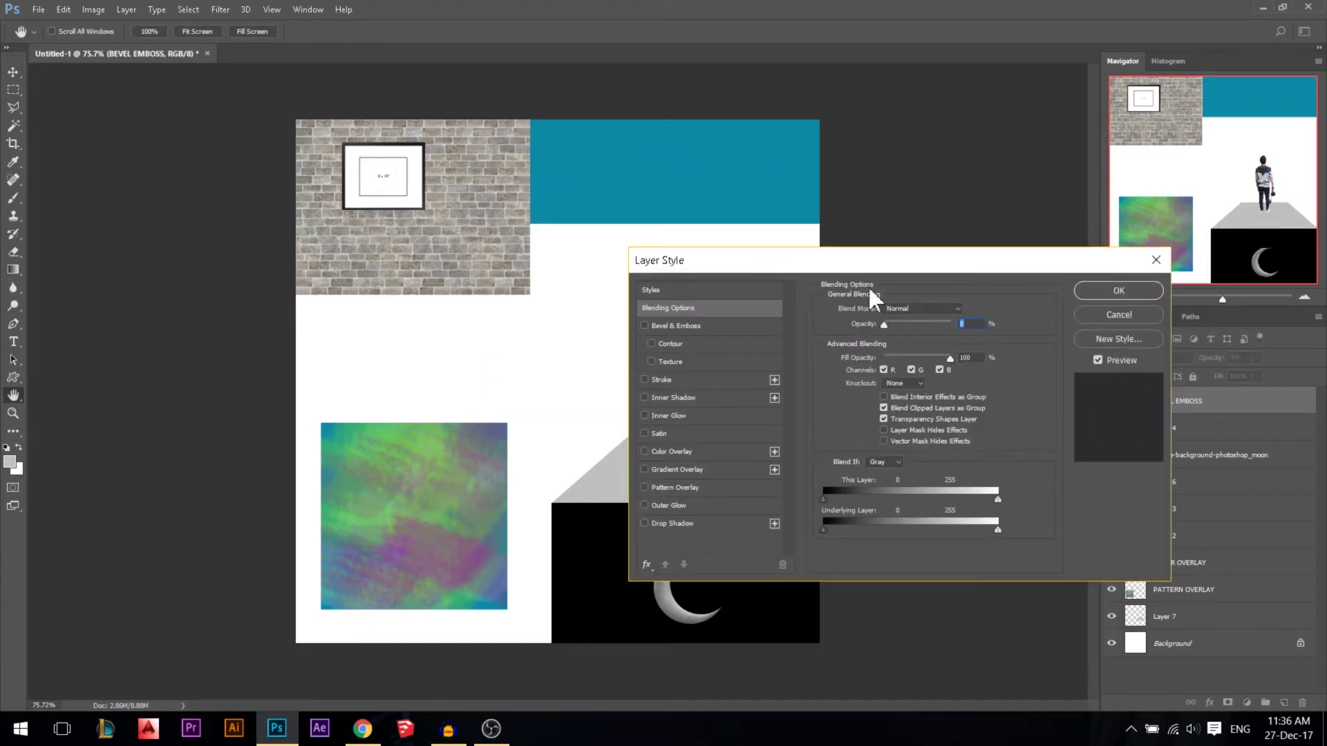
pyautogui.moveTo(883, 324); pyautogui.dragTo(952, 358)
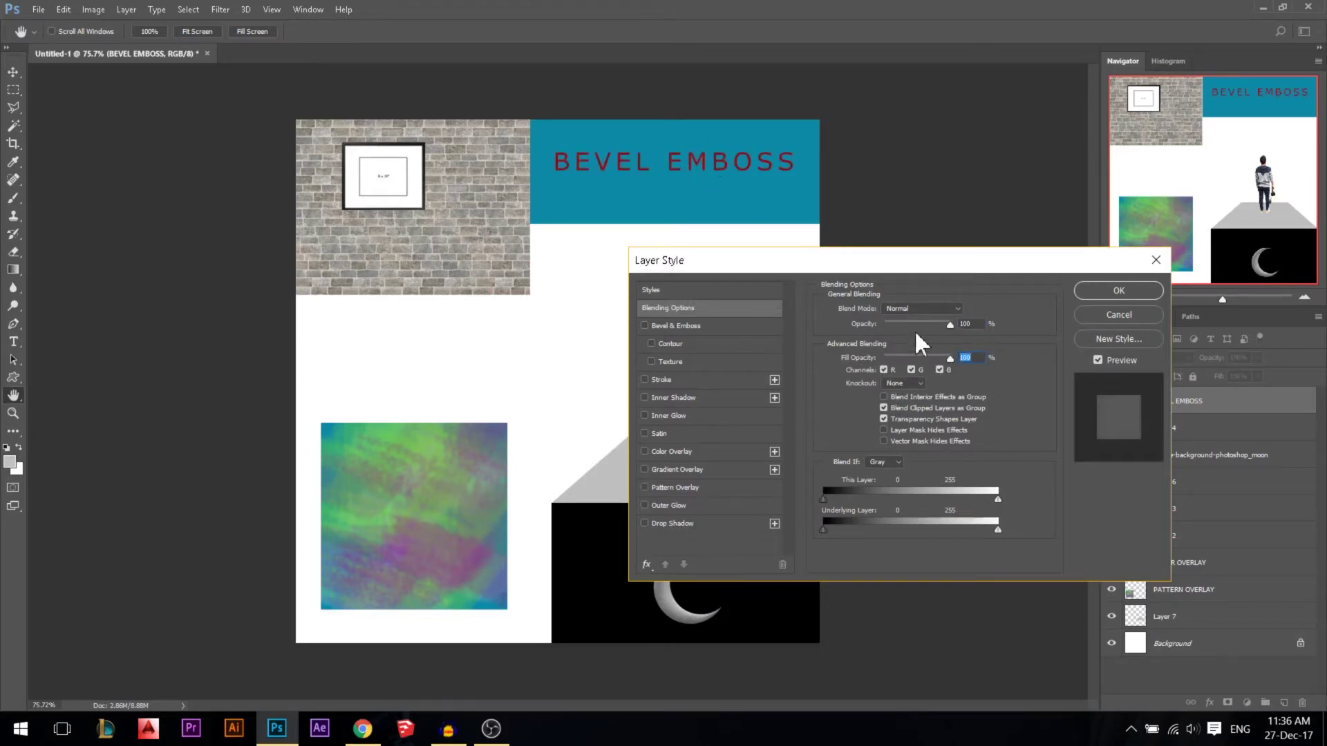
pyautogui.click(1137, 290)
# Try out the BEVEL EMBOSS layer's opacity and fill outside the Layer Style settings, leaving both at 100%
pyautogui.moveTo(1206, 360); pyautogui.dragTo(459, 362)
pyautogui.moveTo(1206, 363); pyautogui.dragTo(1309, 351)
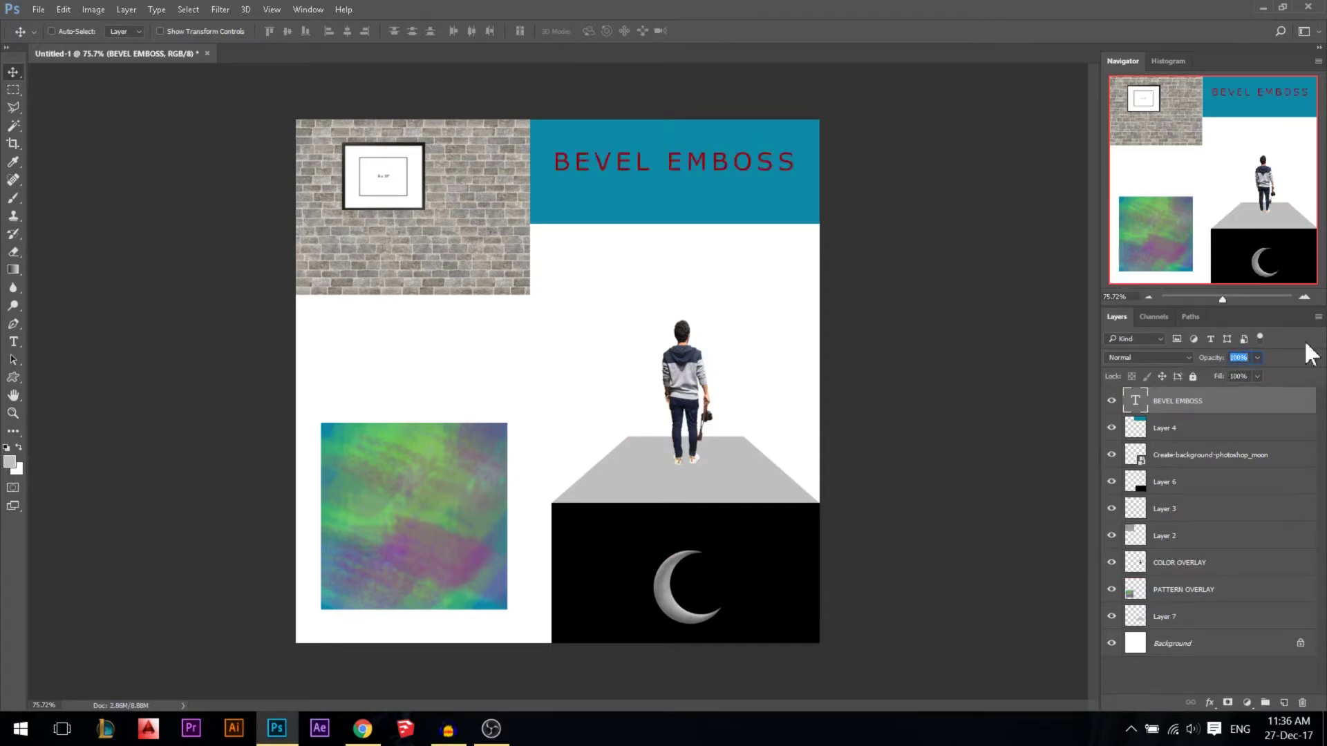
pyautogui.moveTo(1188, 375); pyautogui.dragTo(1315, 376)
# Review the blend modes available for the BEVEL EMBOSS layer in the layer list, keeping Normal
pyautogui.click(1171, 359)
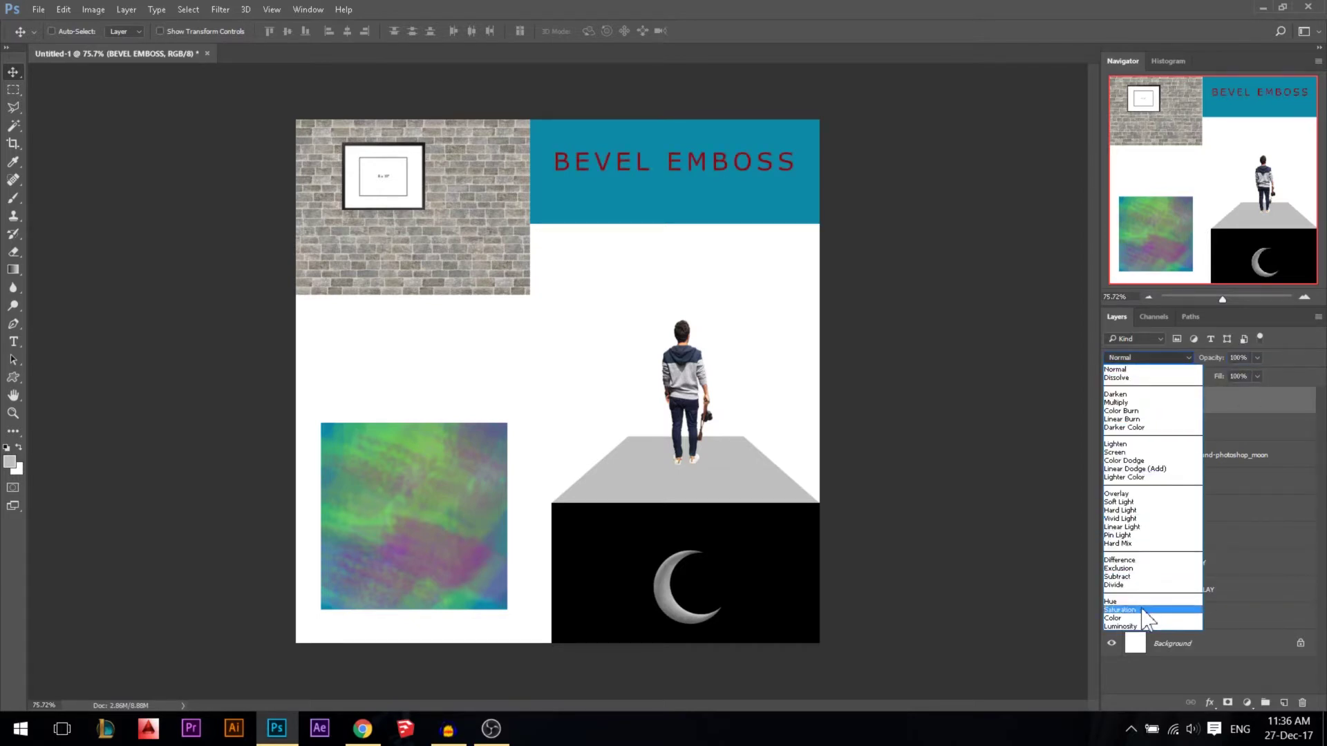
pyautogui.click(1141, 356)
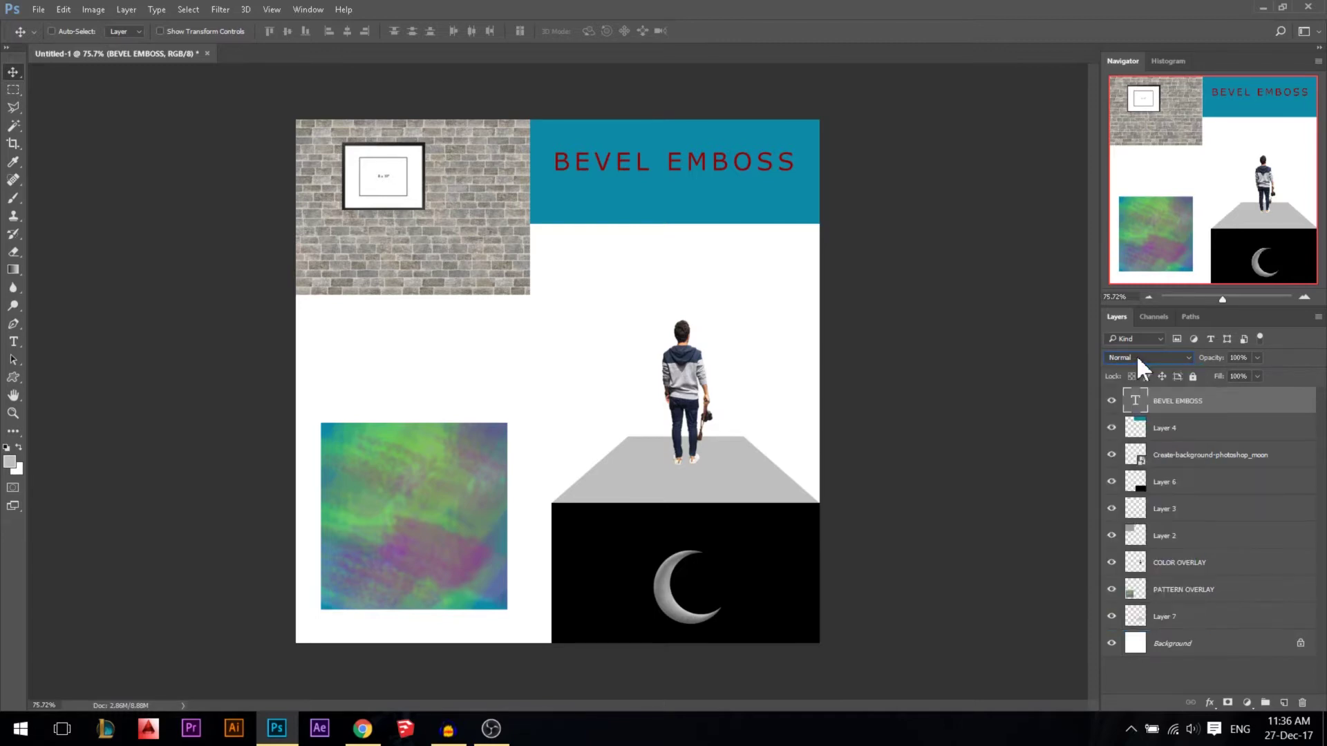
pyautogui.click(1139, 362)
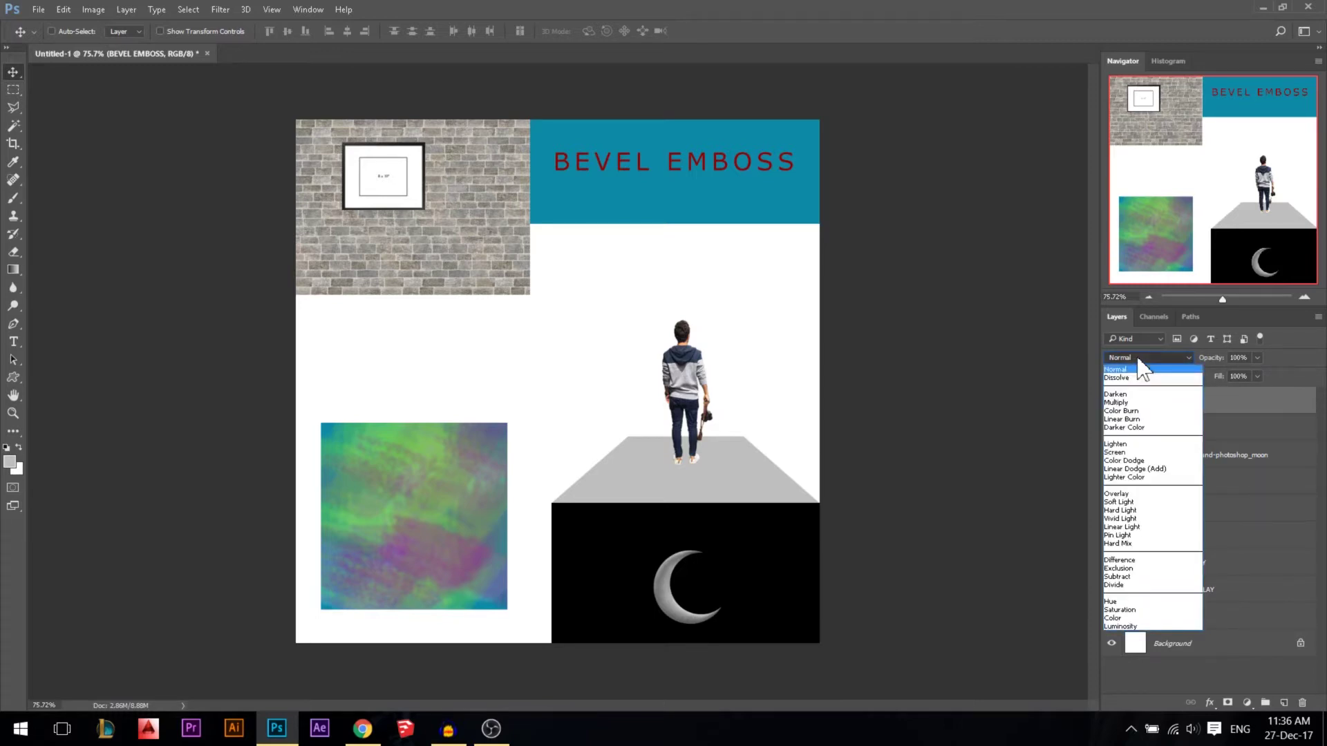
pyautogui.click(1138, 361)
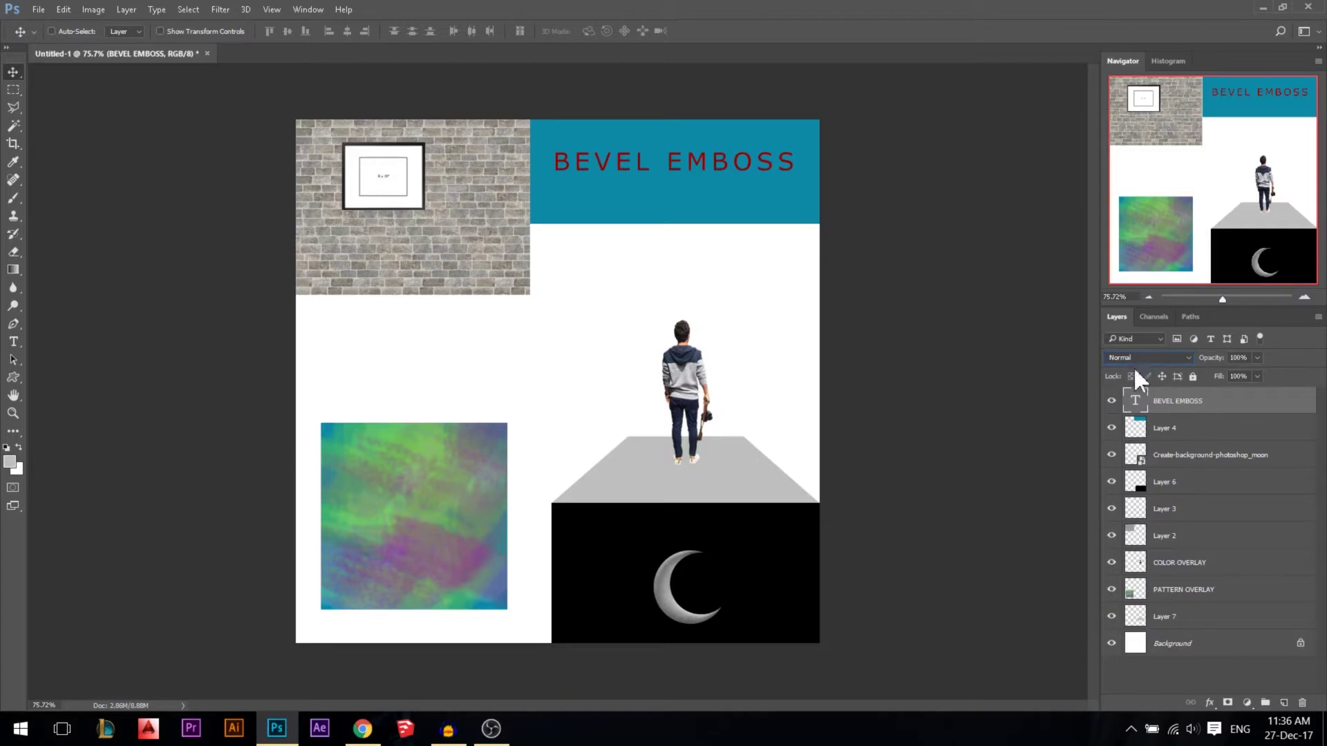
# Open the blending options of the BEVEL EMBOSS layer and review the general blend modes there, keeping Normal
pyautogui.rightClick(1159, 400)
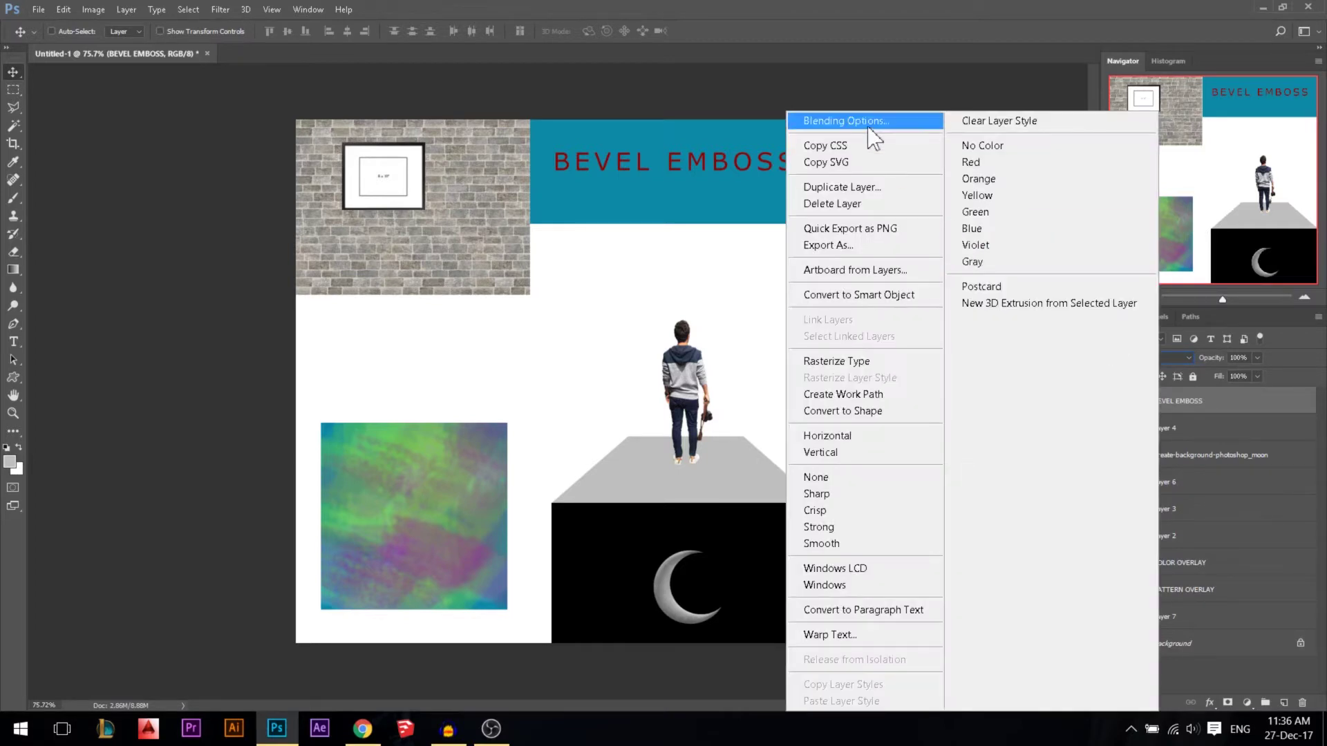
pyautogui.click(845, 121)
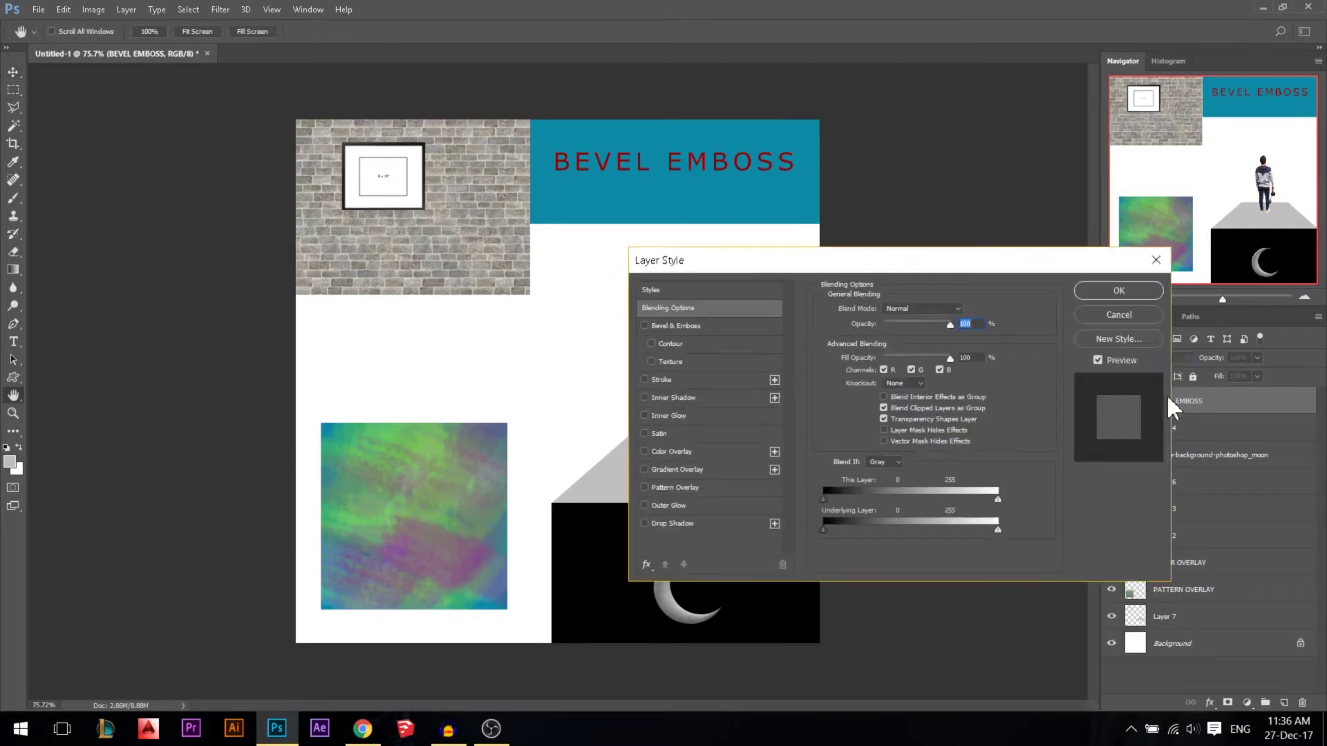
pyautogui.moveTo(872, 271); pyautogui.dragTo(774, 265)
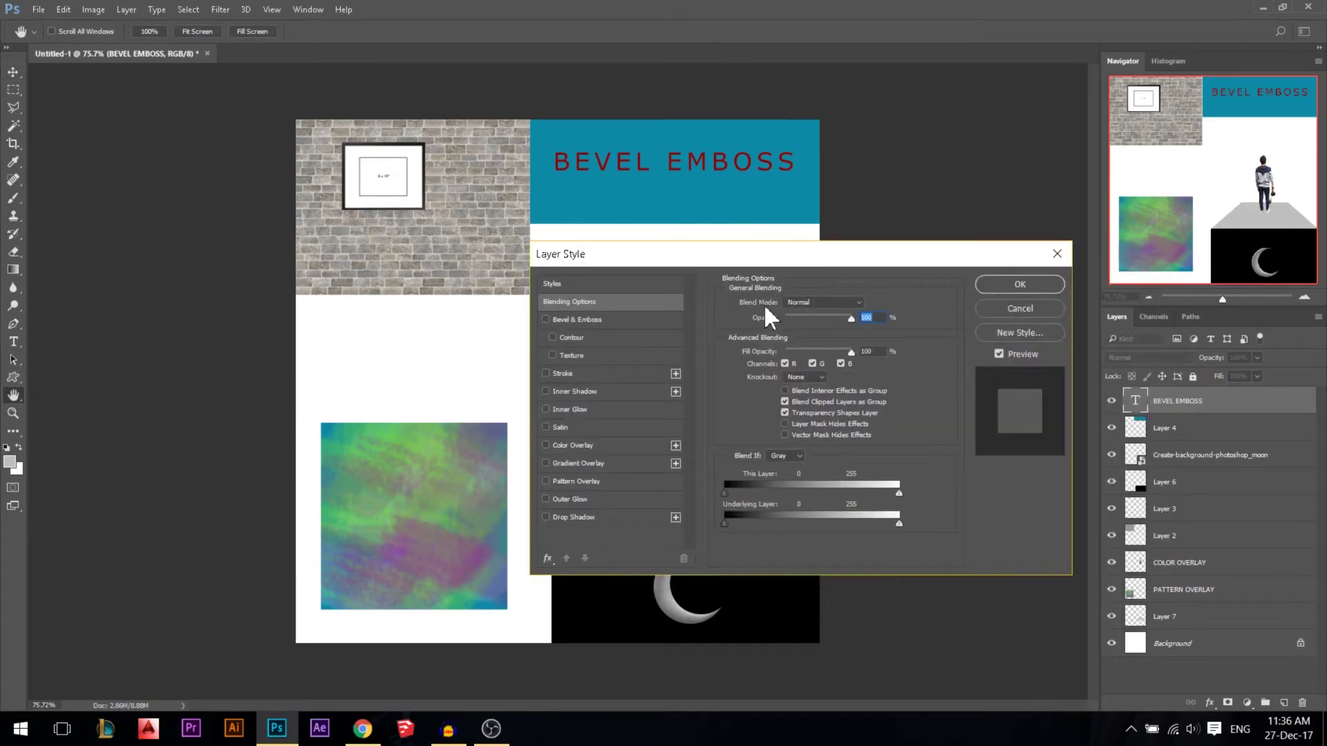
pyautogui.click(813, 304)
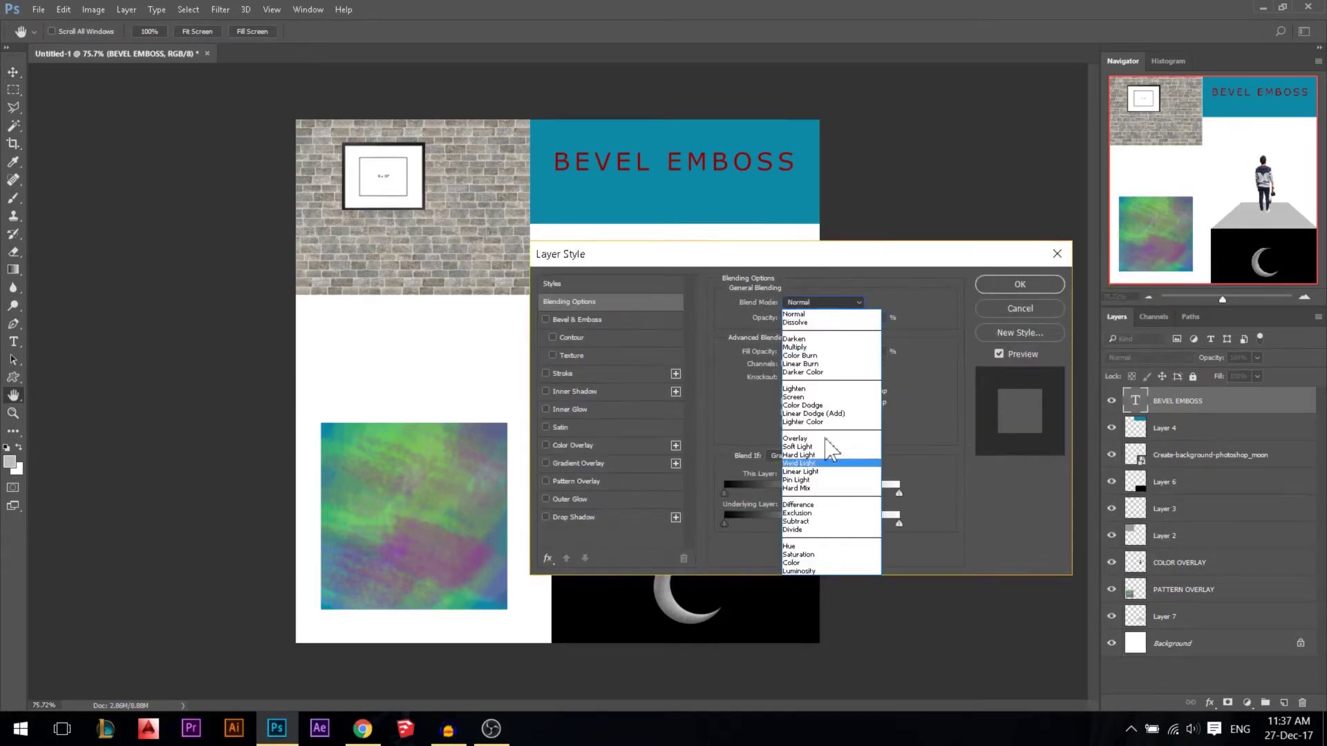
pyautogui.click(818, 308)
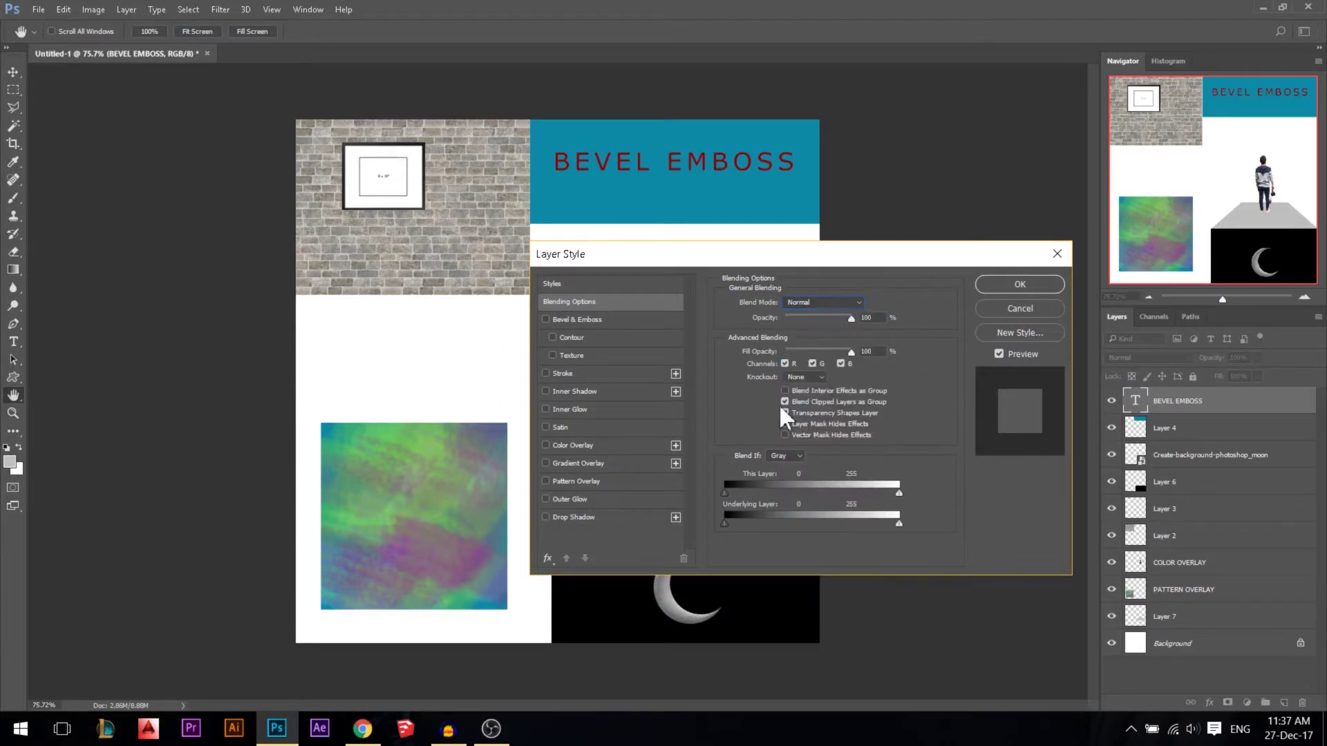
# Exclude the R channel from the BEVEL EMBOSS layer's advanced blending, and switch G and B off and back on
pyautogui.click(785, 363)
pyautogui.click(818, 364)
pyautogui.click(842, 363)
pyautogui.click(814, 364)
pyautogui.click(841, 363)
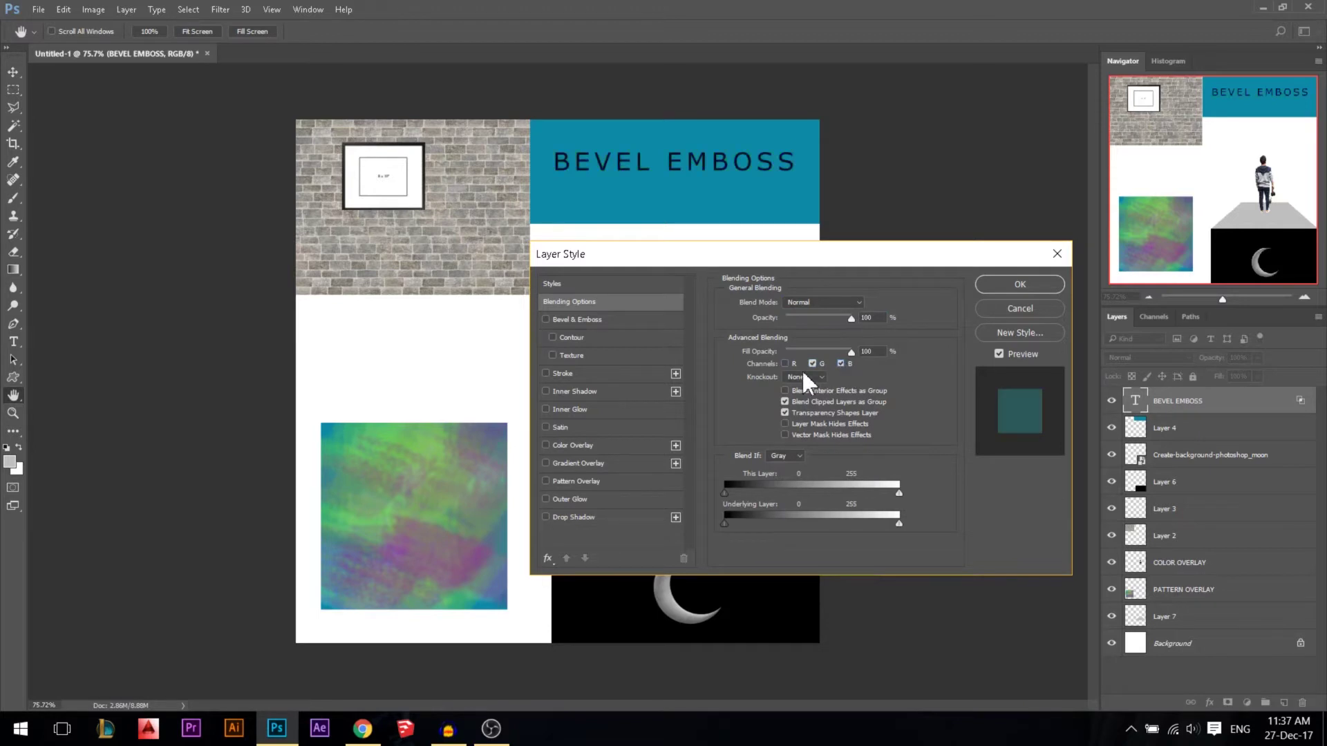
# Include the R channel again and apply the Bevel & Emboss effect to the BEVEL EMBOSS layer
pyautogui.click(785, 364)
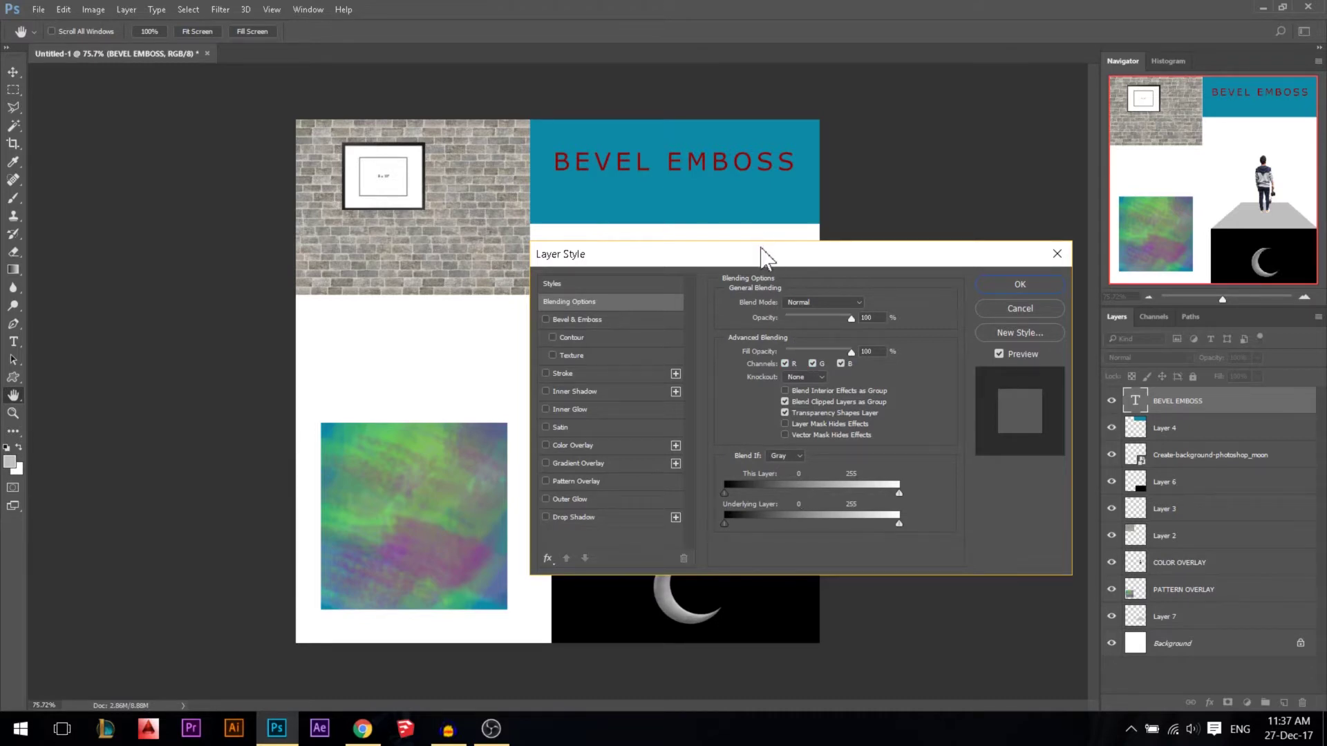
pyautogui.moveTo(760, 250); pyautogui.dragTo(743, 247)
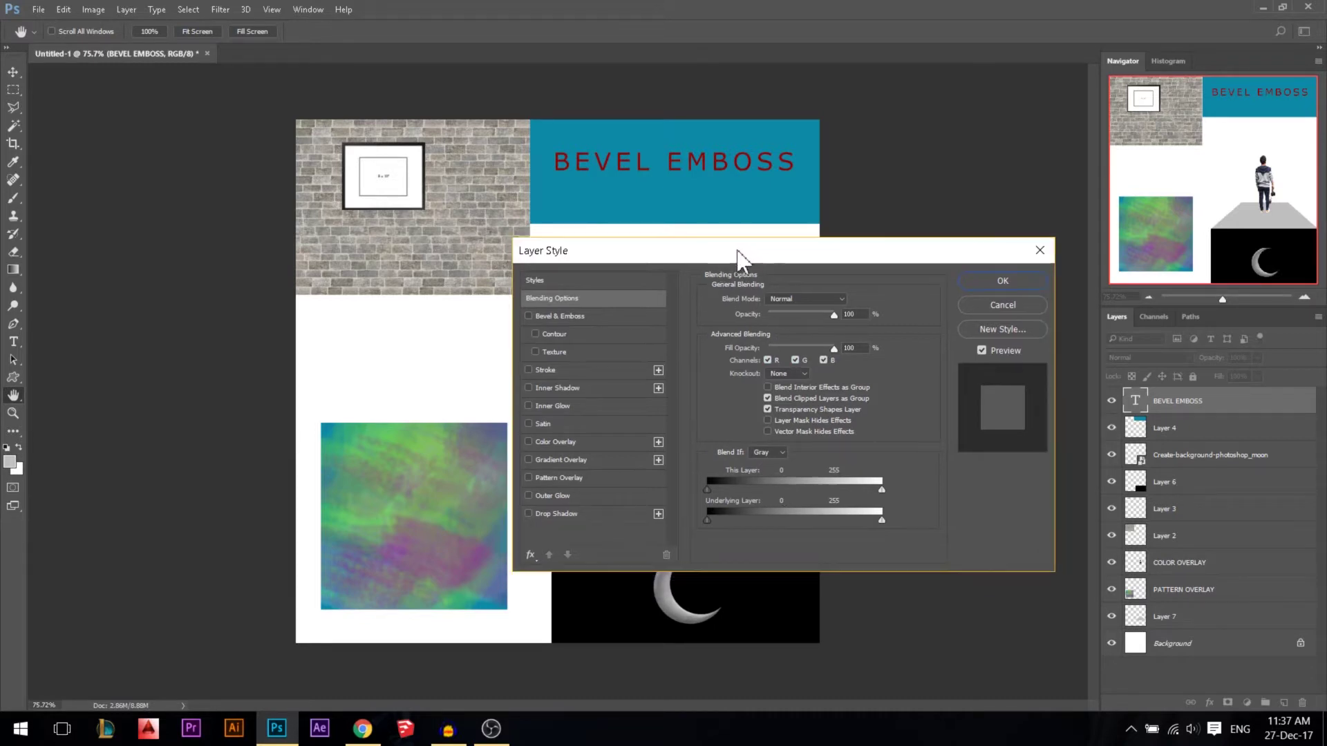
pyautogui.click(528, 316)
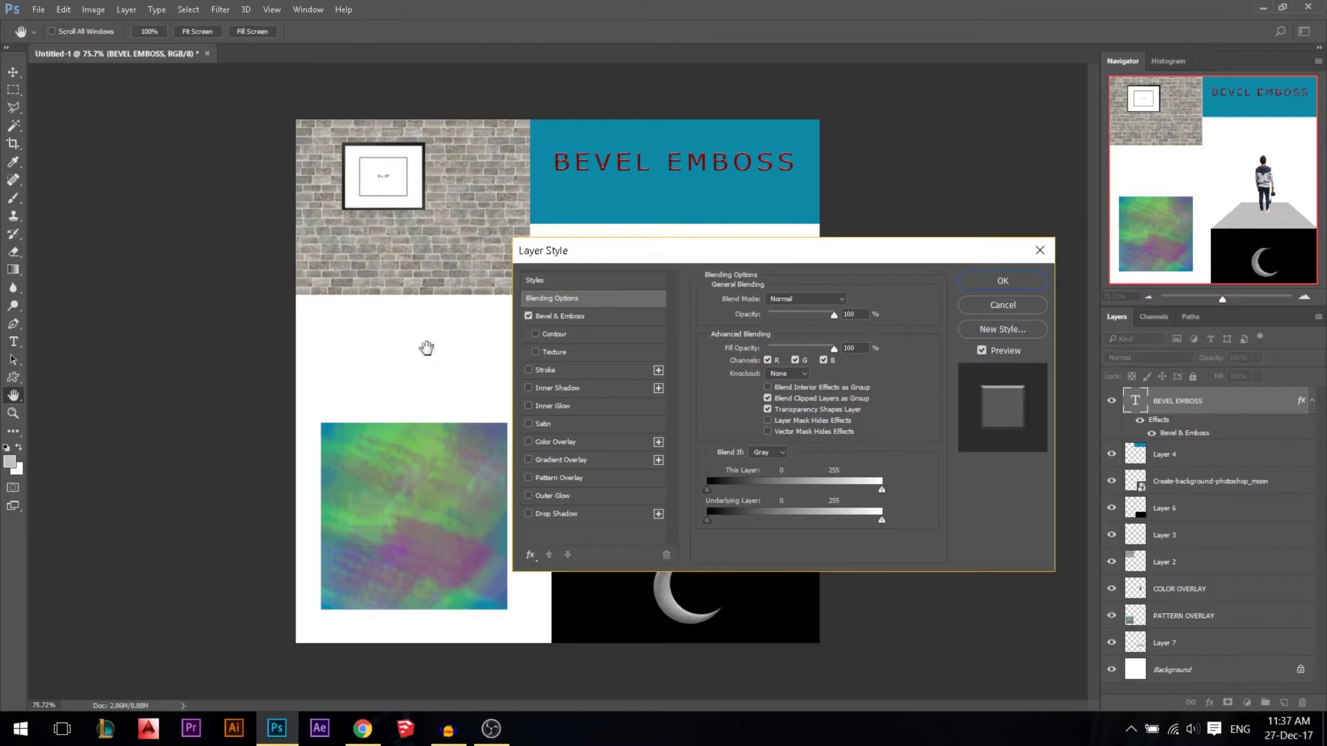
pyautogui.click(529, 316)
pyautogui.click(578, 317)
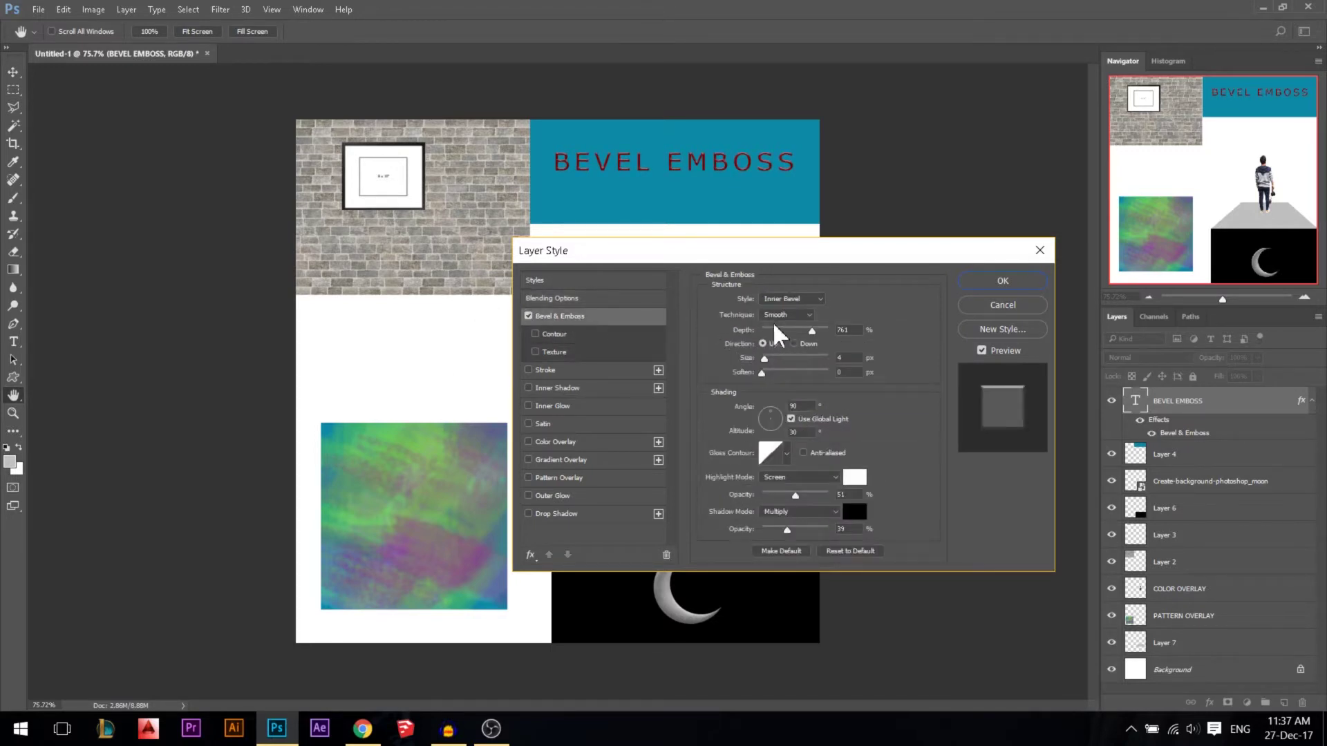
pyautogui.click(1003, 280)
pyautogui.scroll(6, 675, 192)
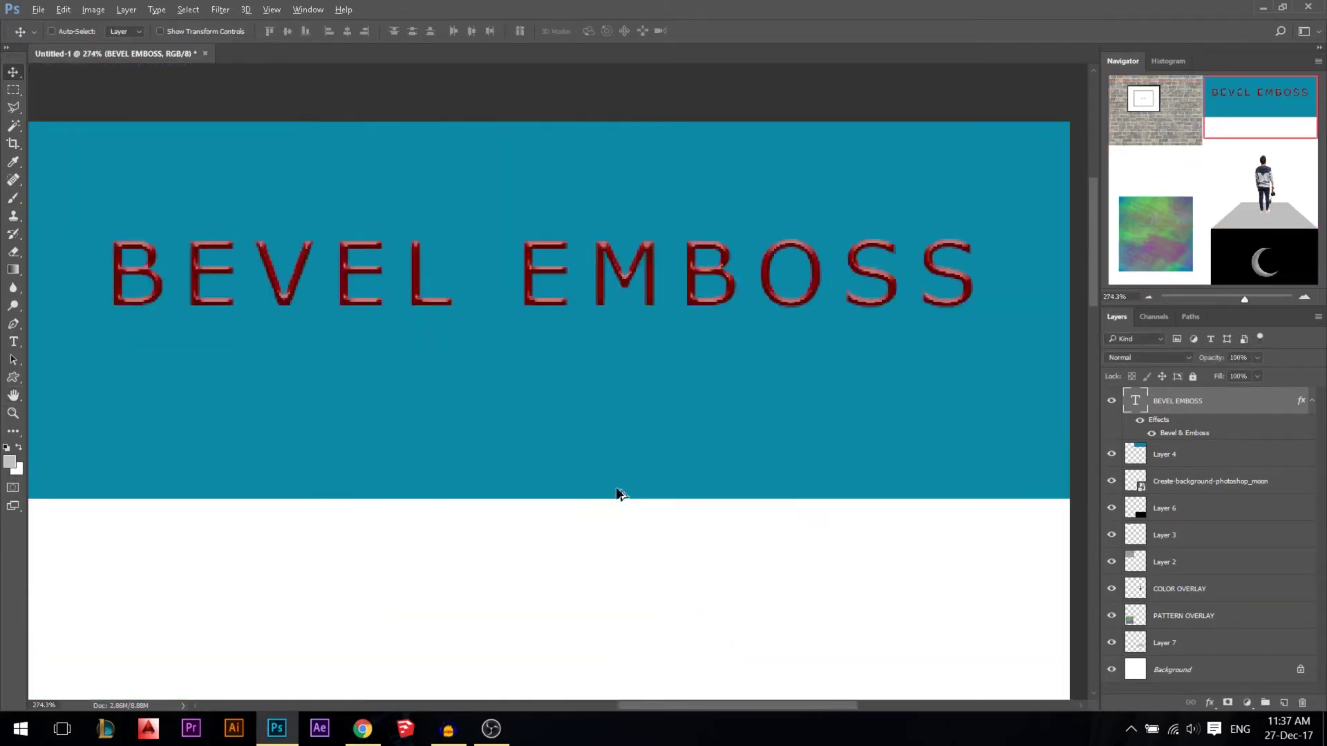
pyautogui.scroll(-3, 616, 495)
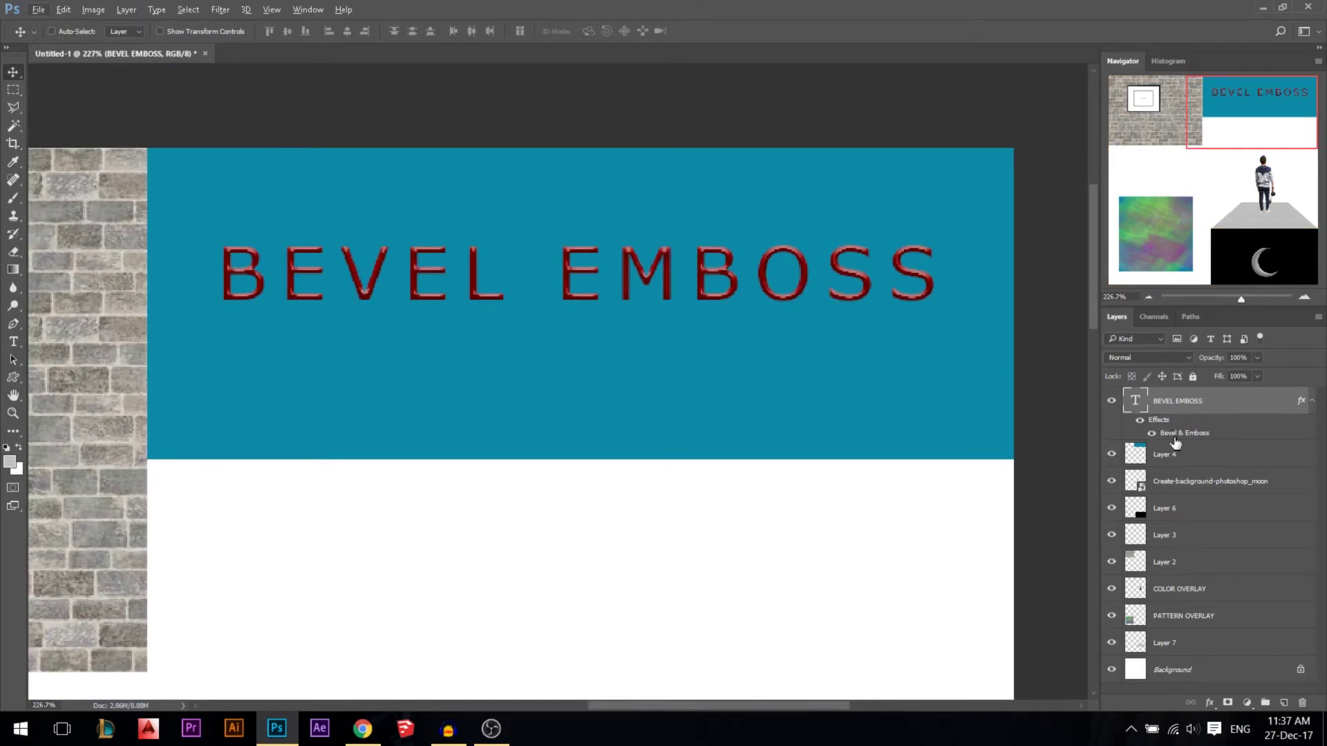
# Reopen the Bevel & Emboss settings of the BEVEL EMBOSS layer and reduce depth to 1% and size to 0 px
pyautogui.doubleClick(1176, 434)
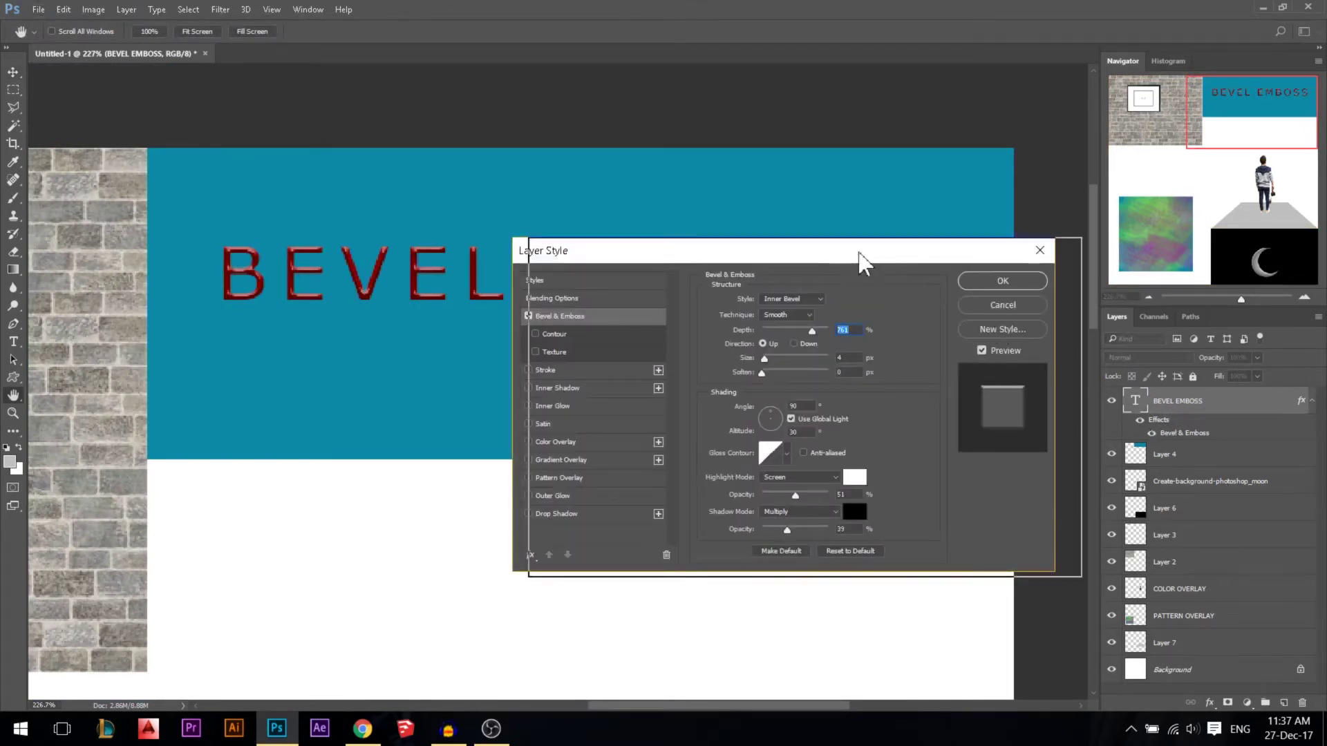
pyautogui.moveTo(840, 256); pyautogui.dragTo(1190, 169)
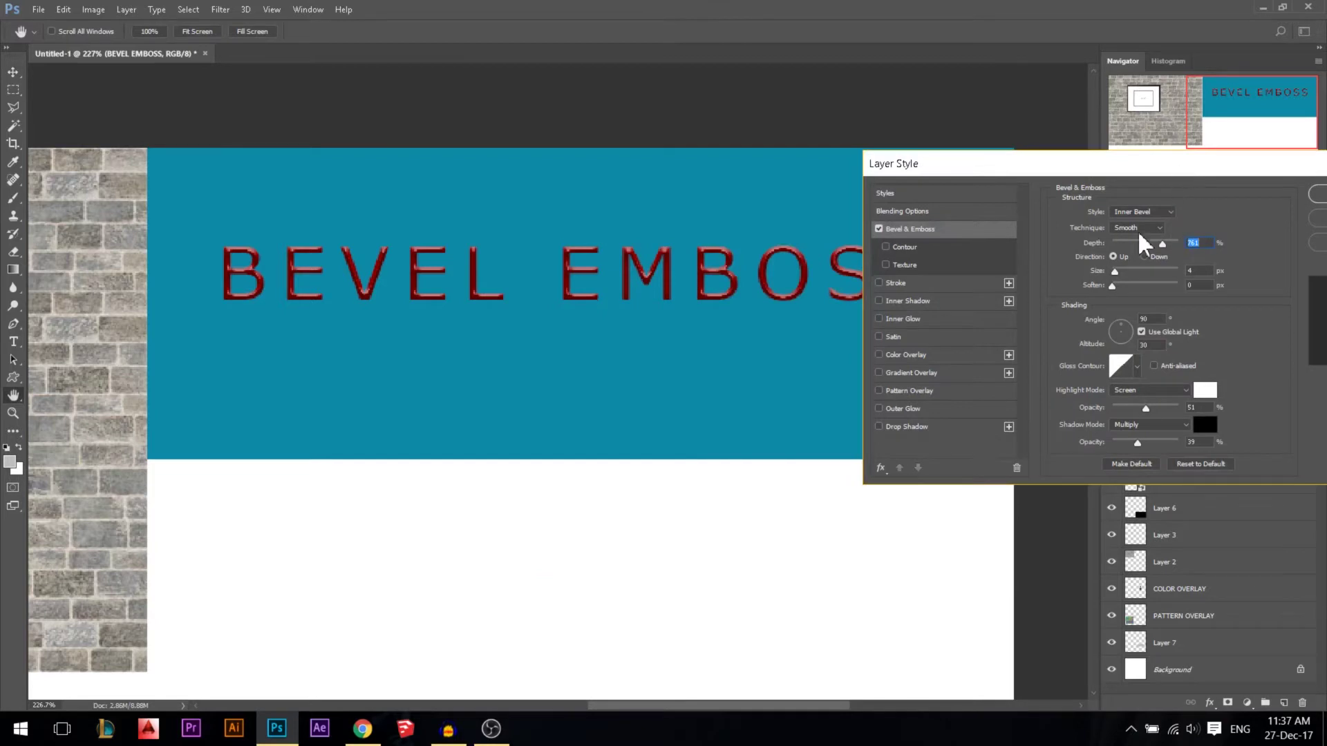
pyautogui.moveTo(1162, 245); pyautogui.dragTo(1100, 276)
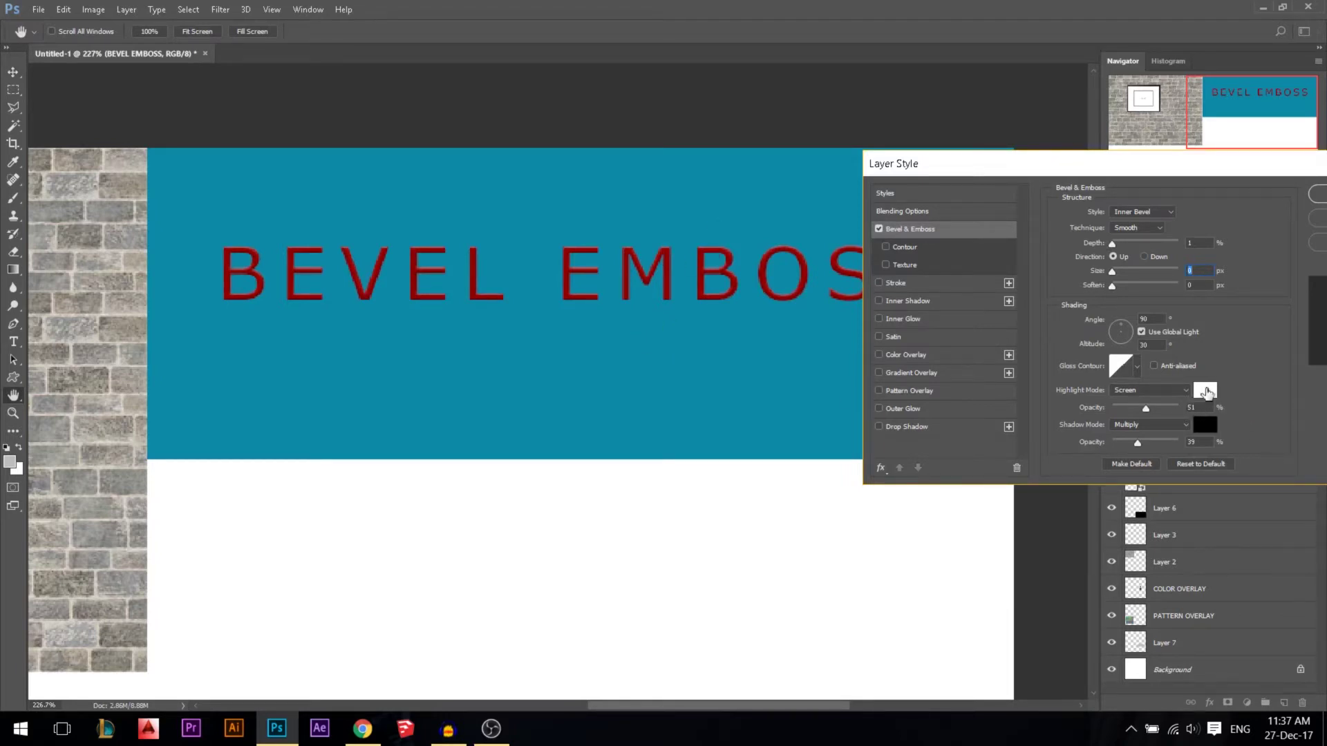
# Choose the first gloss contour preset and set both the highlight and shadow opacity to 50%
pyautogui.click(1191, 441)
pyautogui.click(1137, 368)
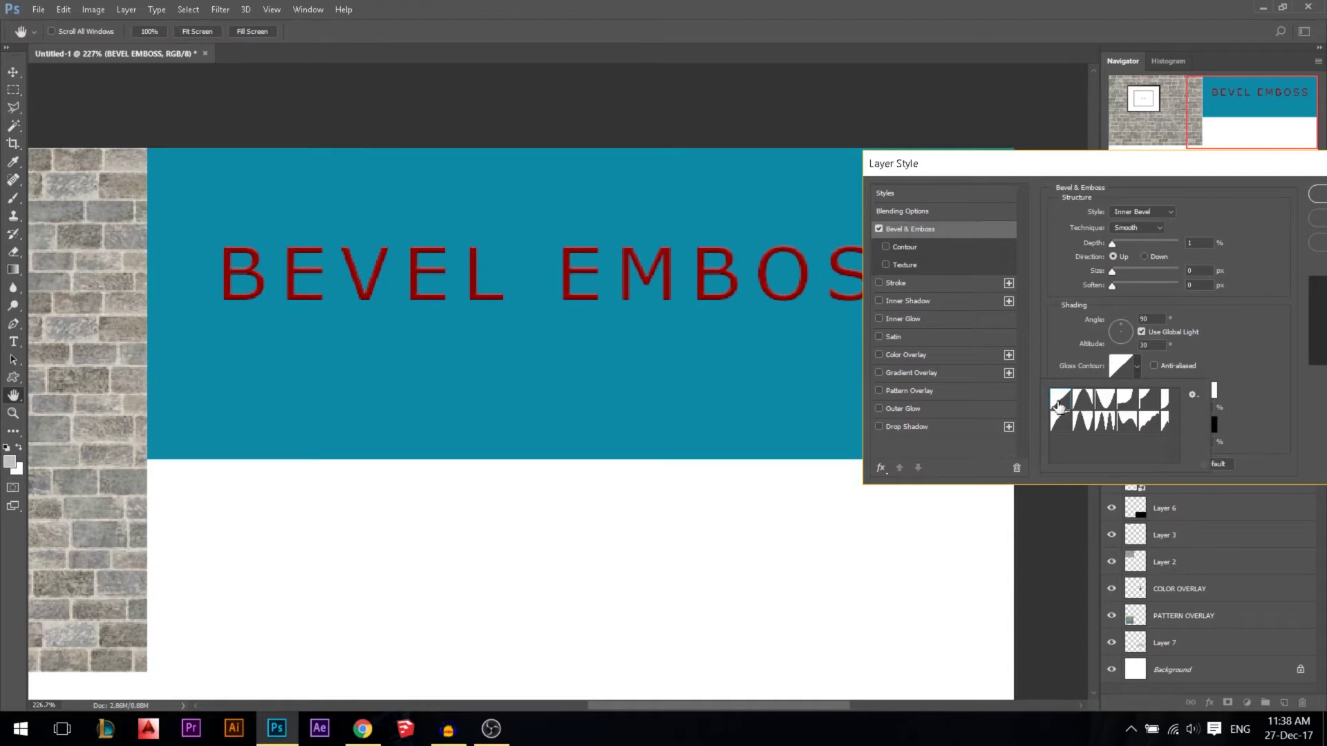
pyautogui.doubleClick(1059, 404)
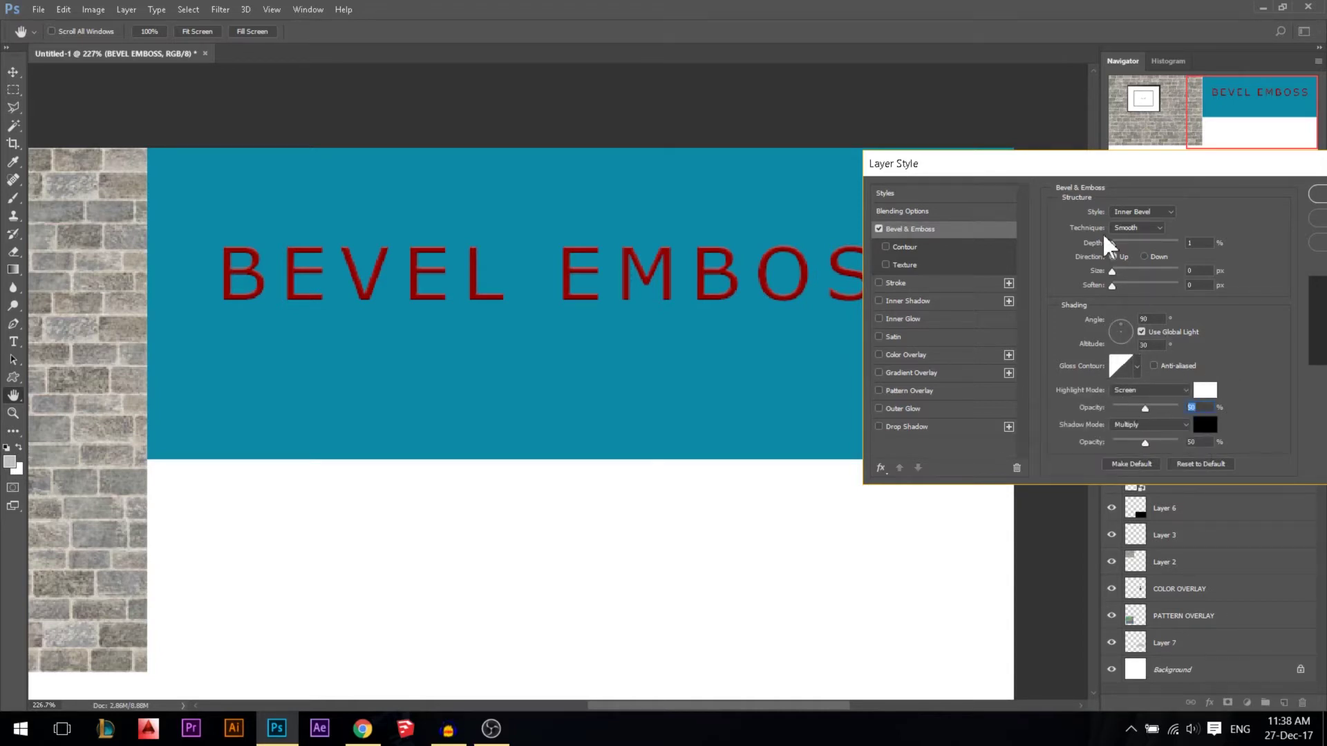
# Set the bevel's depth to 365% and size to 4 px, with the light at a 135° angle and 21° altitude
pyautogui.moveTo(1113, 246); pyautogui.dragTo(1136, 246)
pyautogui.moveTo(1114, 273); pyautogui.dragTo(1114, 272)
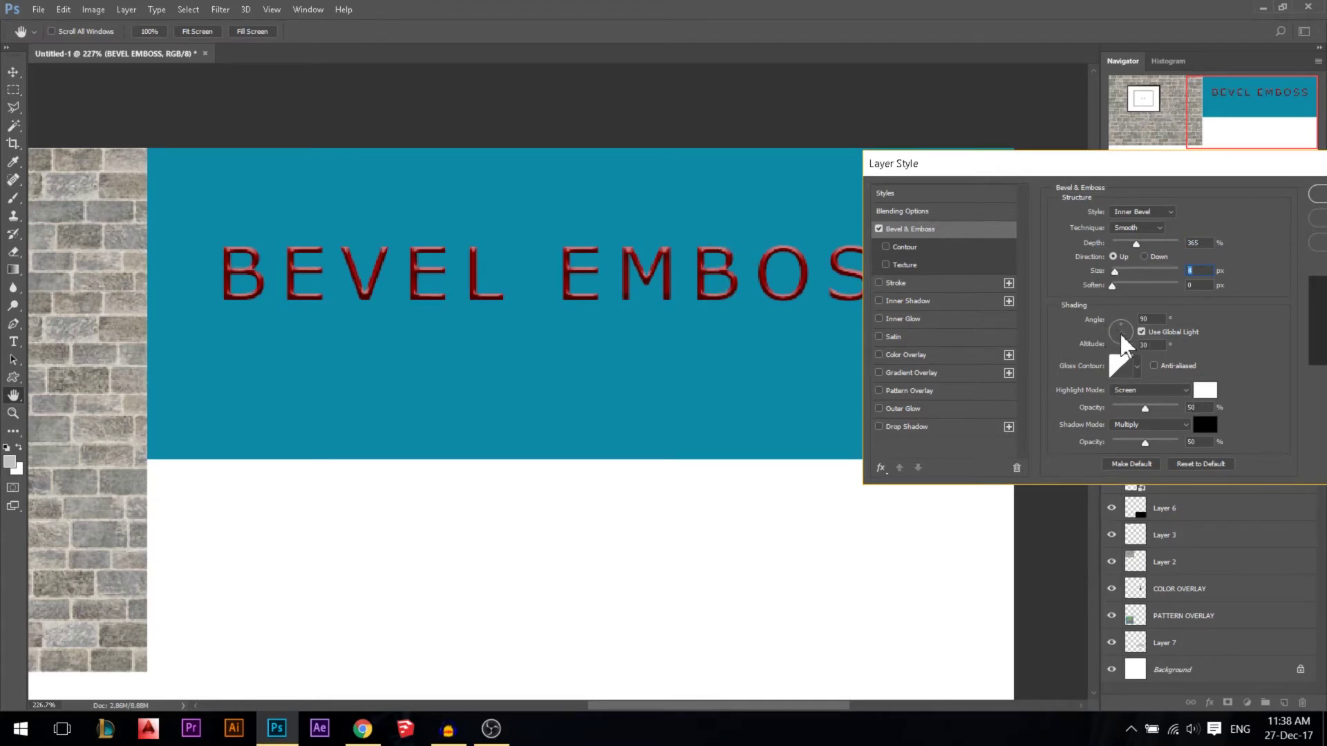
pyautogui.moveTo(1122, 333); pyautogui.dragTo(1114, 325)
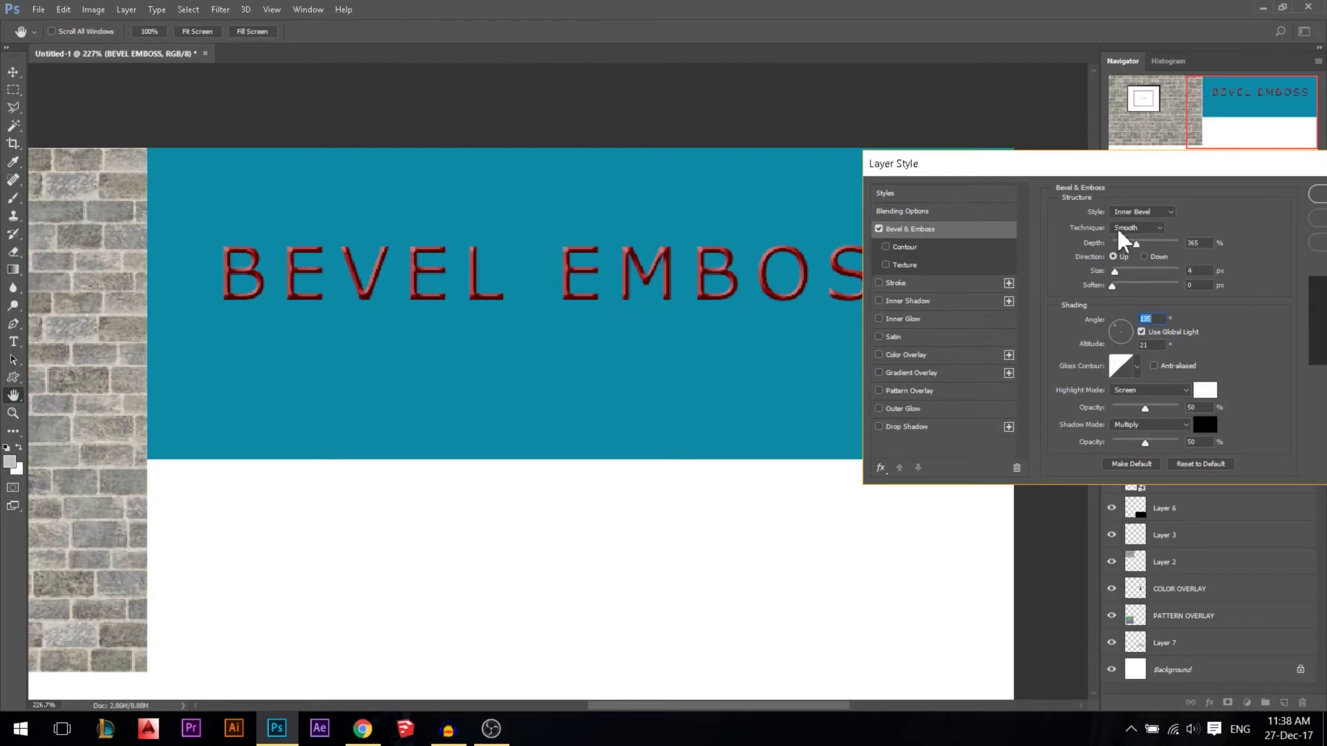
# Try the bevel's Down direction and return to Up, then increase the depth and set the size to 3 px
pyautogui.click(1158, 228)
pyautogui.click(1144, 257)
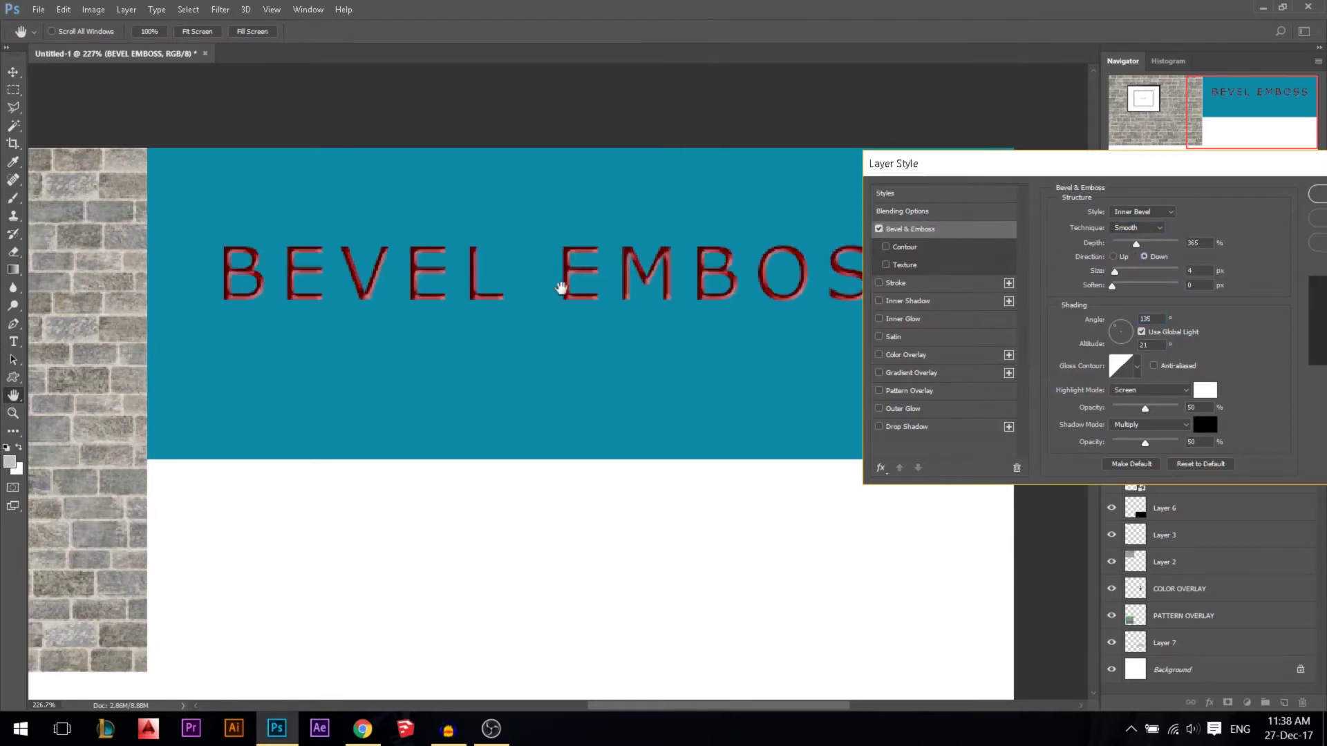
pyautogui.click(1127, 257)
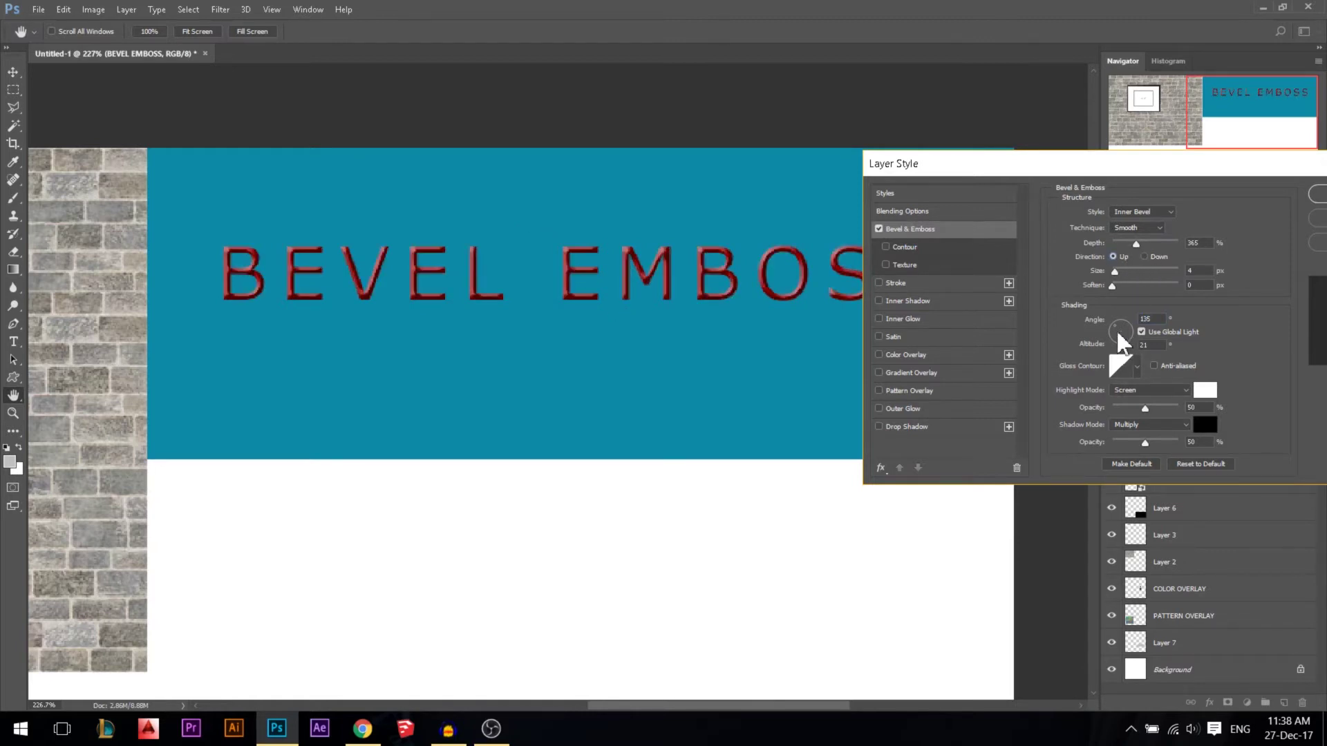
pyautogui.moveTo(1136, 243); pyautogui.dragTo(1110, 285)
pyautogui.moveTo(1089, 169); pyautogui.dragTo(1067, 130)
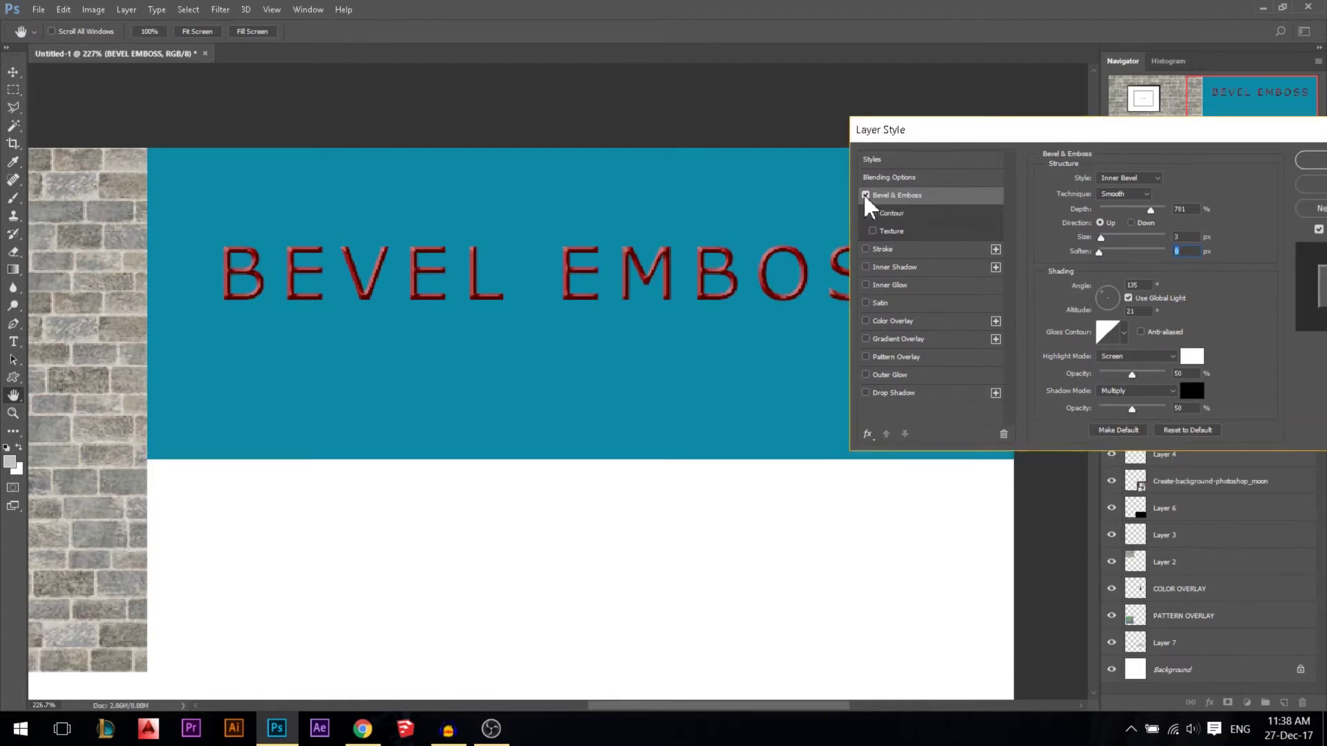
# Switch off Bevel & Emboss and try a black 1 px inside stroke on the BEVEL EMBOSS text
pyautogui.click(866, 196)
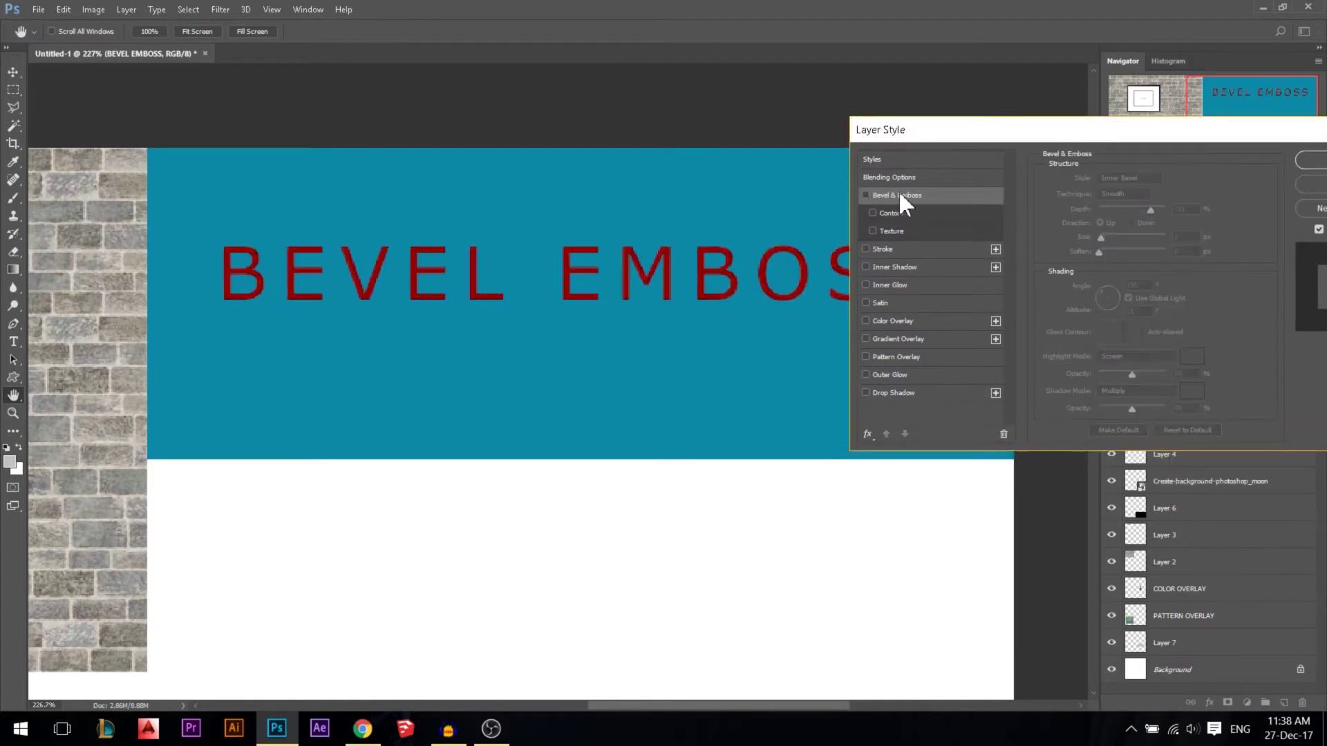
pyautogui.click(882, 250)
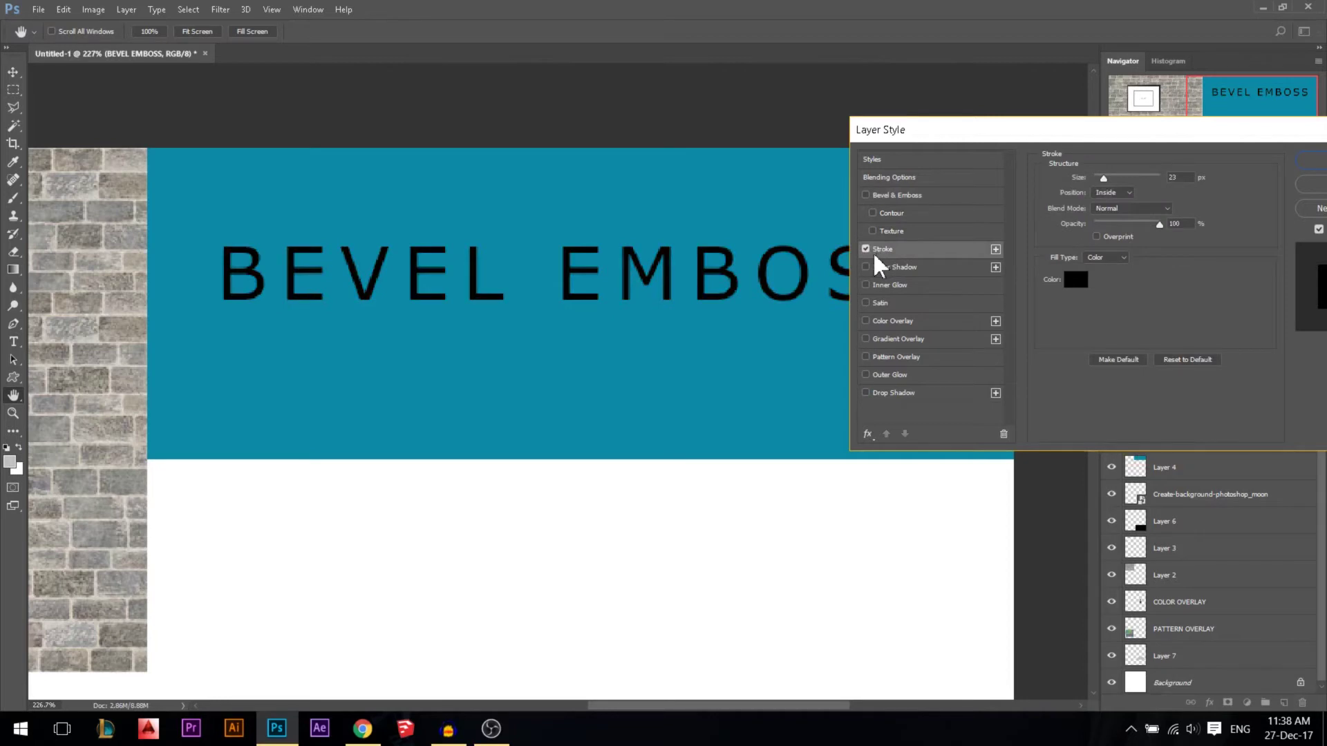
pyautogui.moveTo(1104, 178); pyautogui.dragTo(1072, 187)
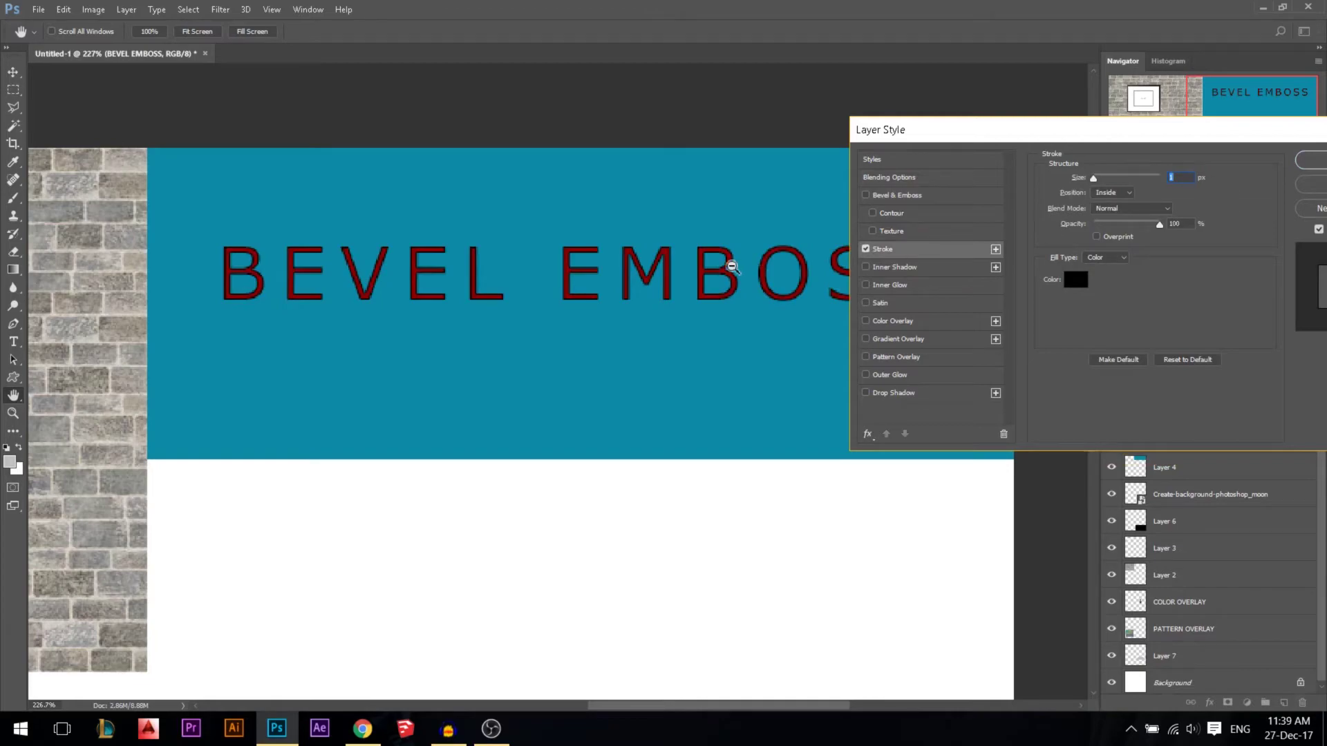
pyautogui.scroll(2, 731, 261)
pyautogui.scroll(-5, 734, 355)
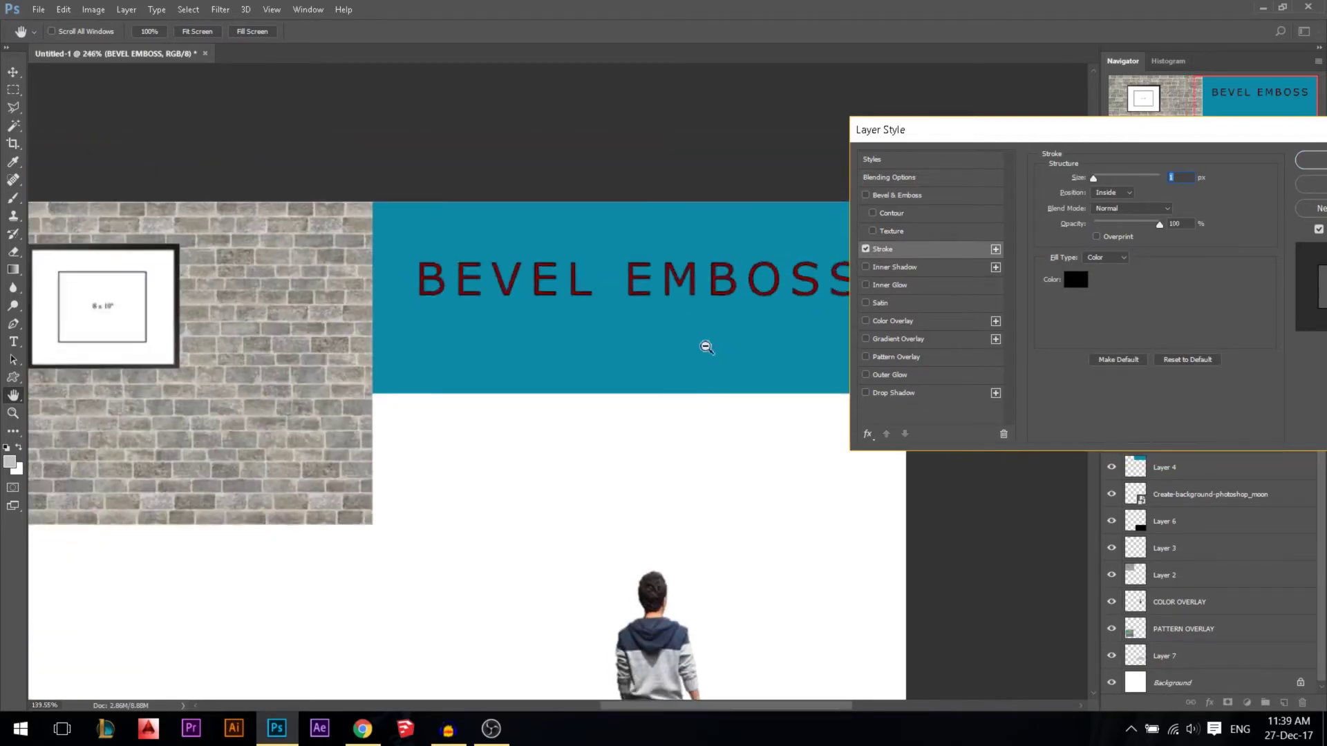
pyautogui.scroll(7, 725, 342)
pyautogui.scroll(4, 733, 297)
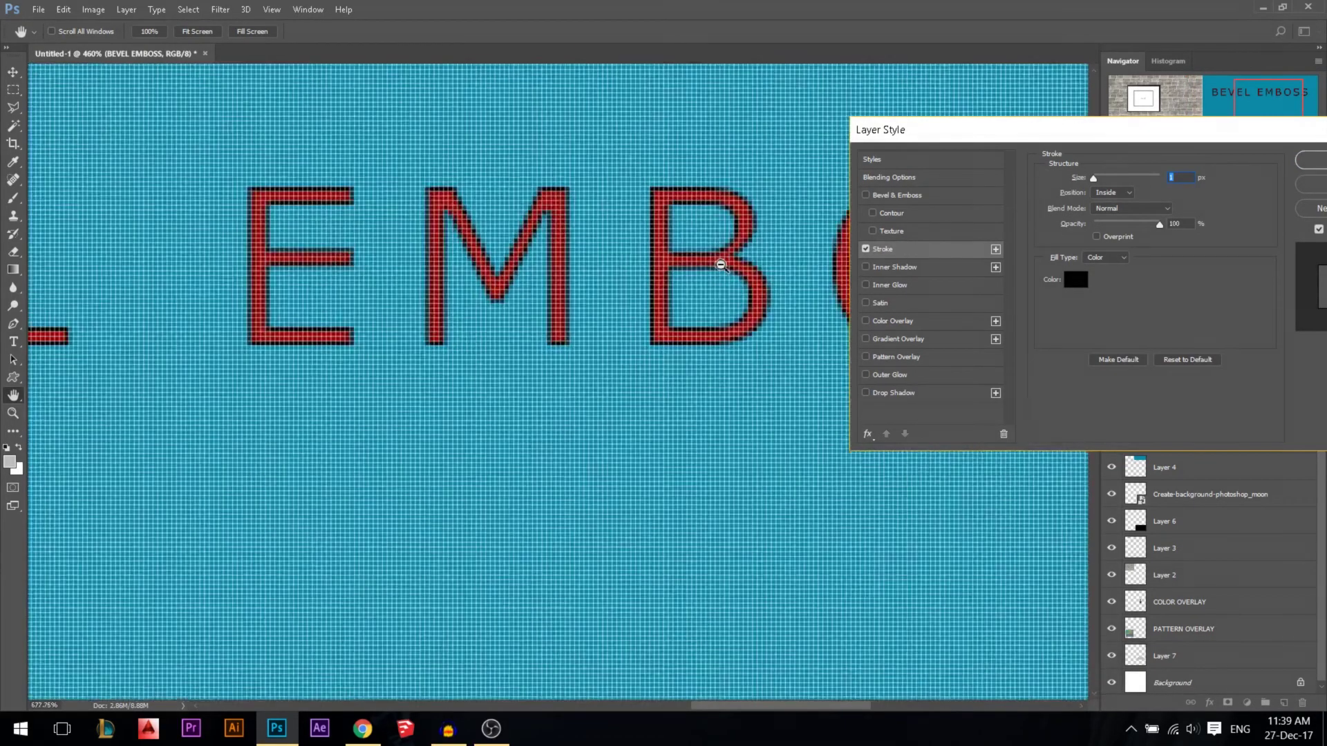
pyautogui.scroll(-1, 710, 265)
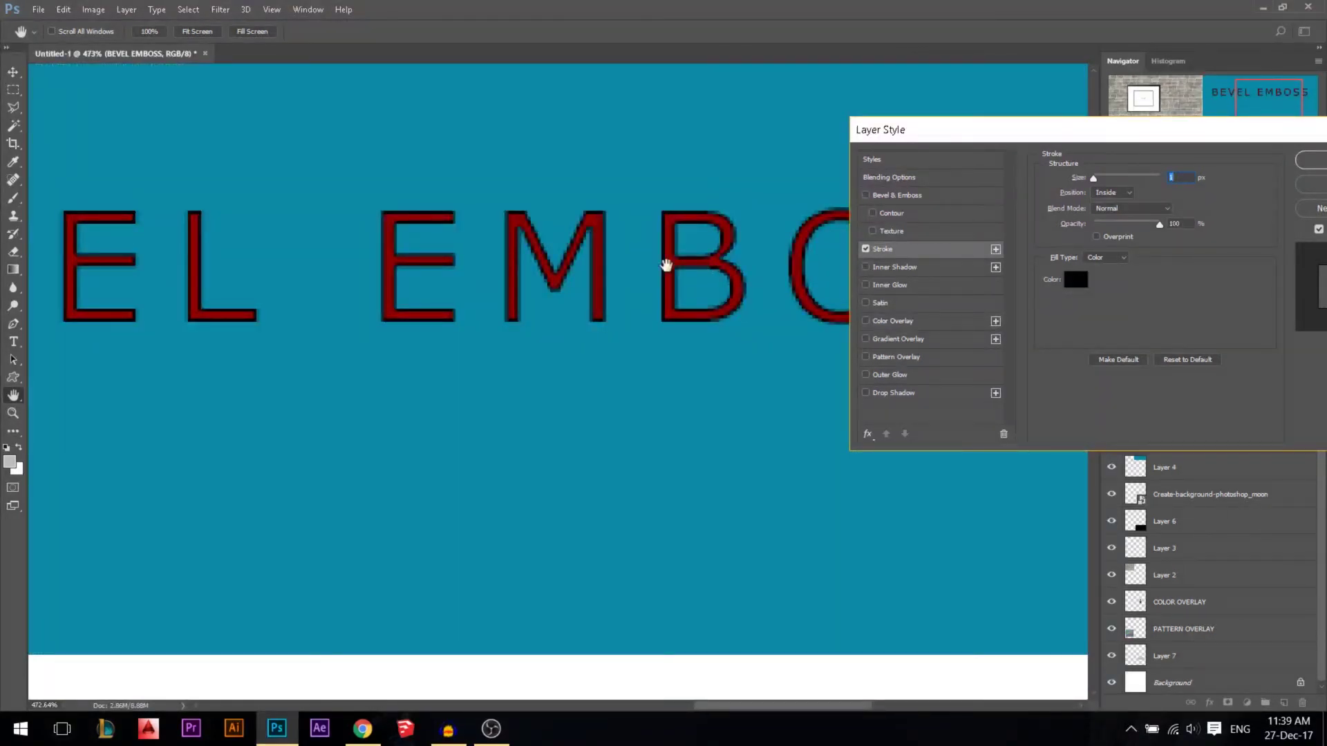
# Compare the text with and without the stroke, then cancel the Layer Style changes
pyautogui.click(865, 248)
pyautogui.click(865, 248)
pyautogui.moveTo(1093, 178)
pyautogui.mouseDown()
pyautogui.moveTo(1129, 179)
pyautogui.moveTo(1093, 180)
pyautogui.mouseUp()
pyautogui.click(1302, 186)
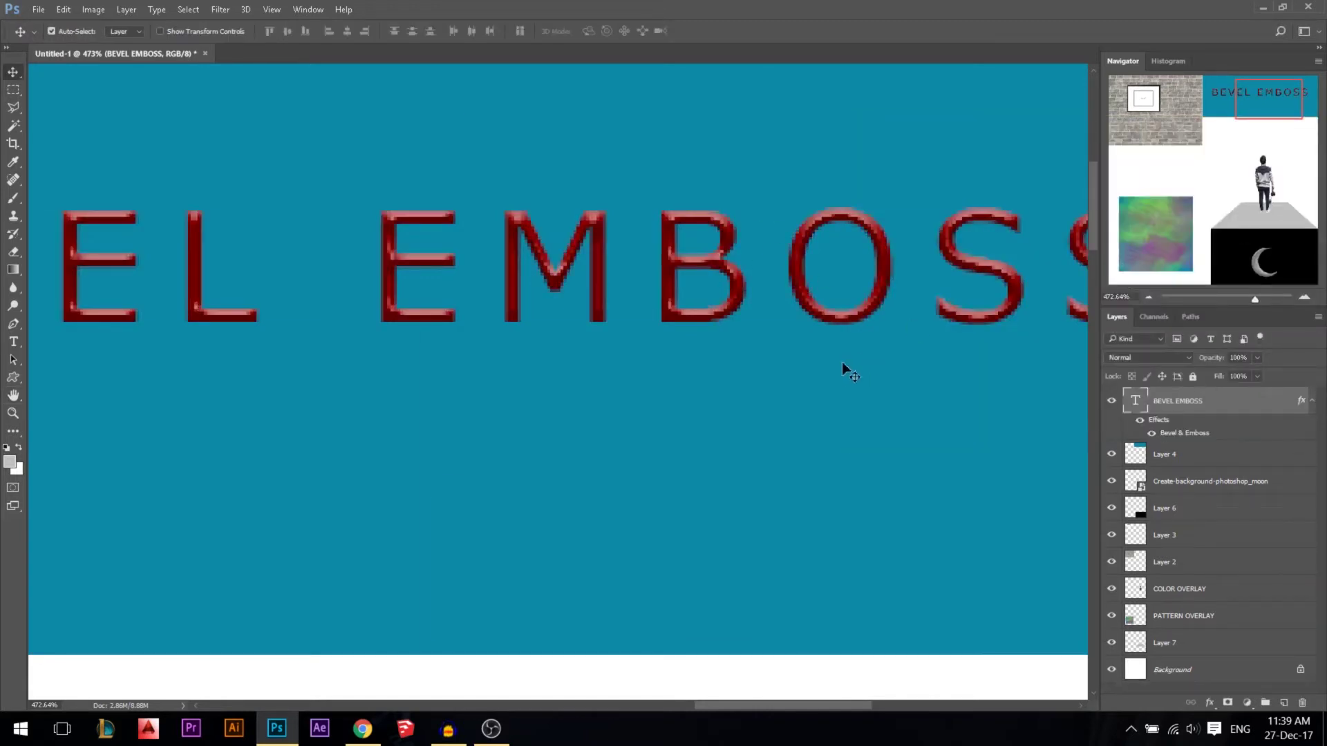
# Add a black inside Stroke effect to Layer 4 with a size of 1 px
pyautogui.click(833, 367)
pyautogui.rightClick(1140, 454)
pyautogui.click(1134, 97)
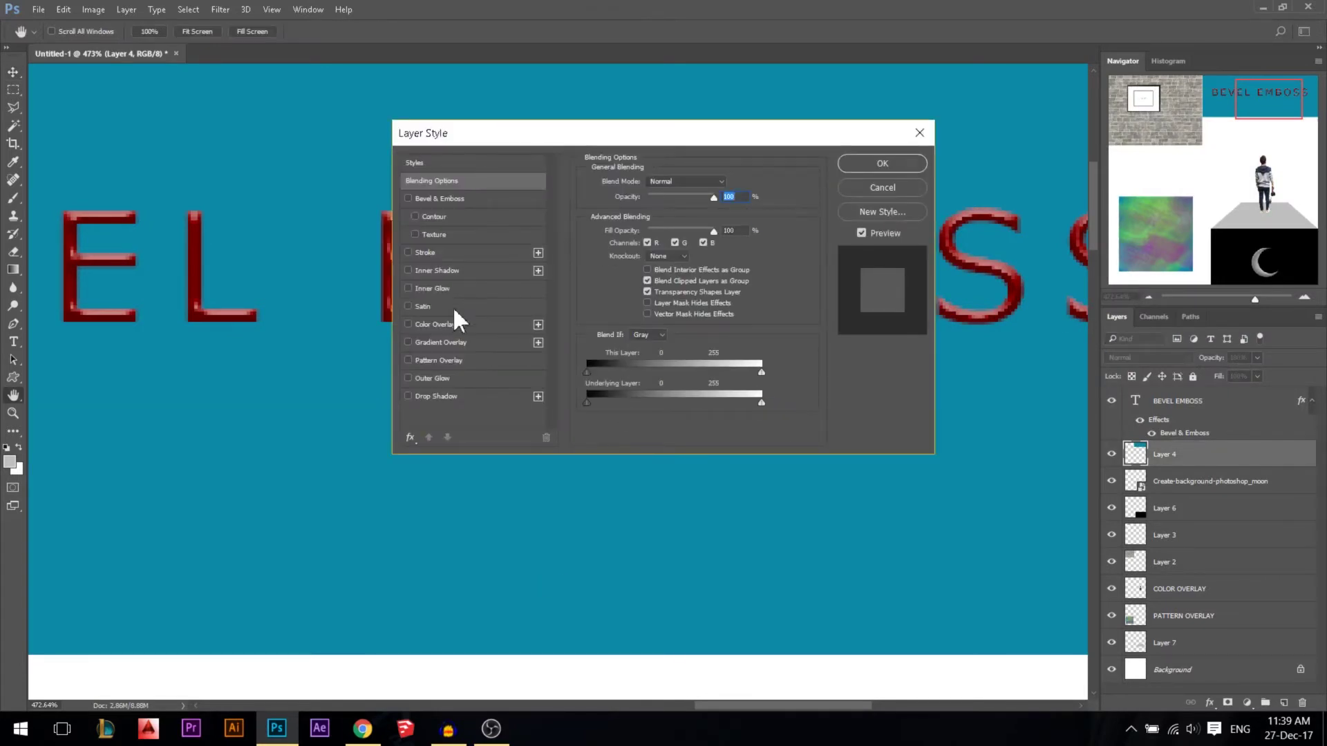
pyautogui.click(422, 252)
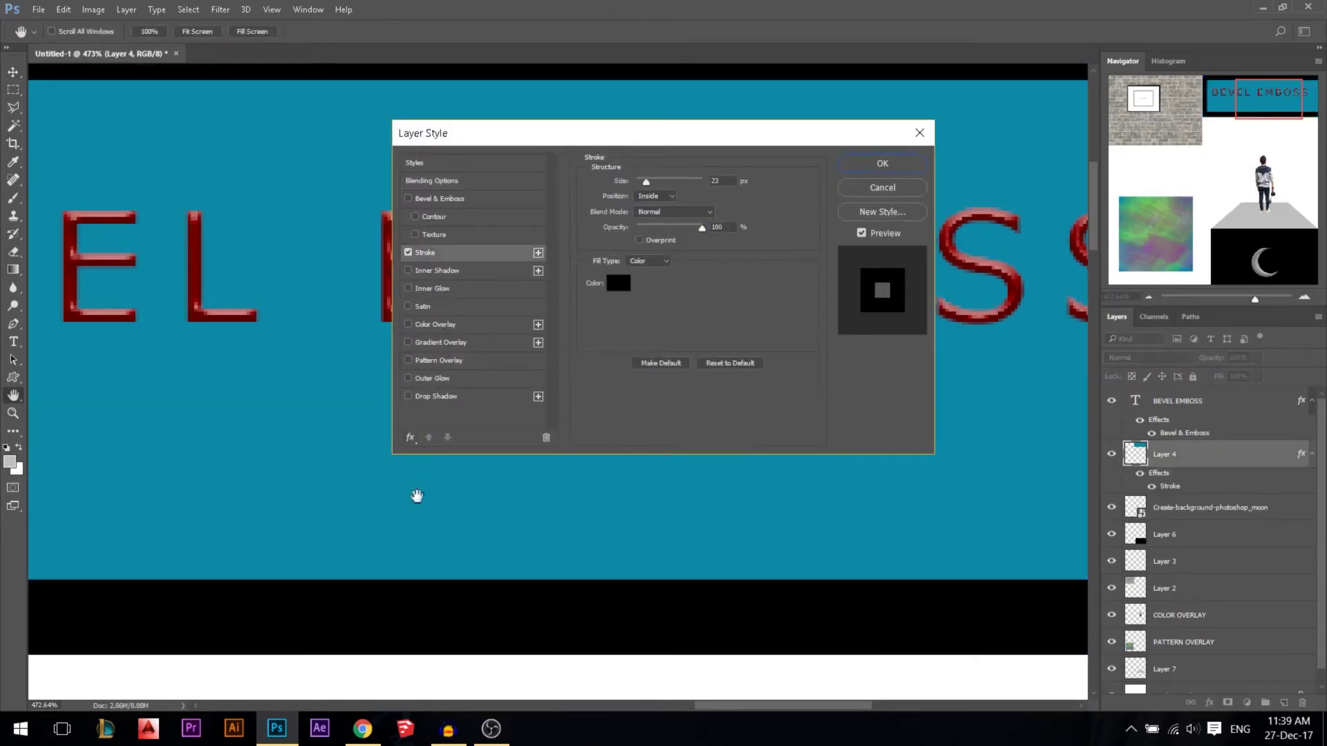
pyautogui.moveTo(645, 182); pyautogui.dragTo(643, 183)
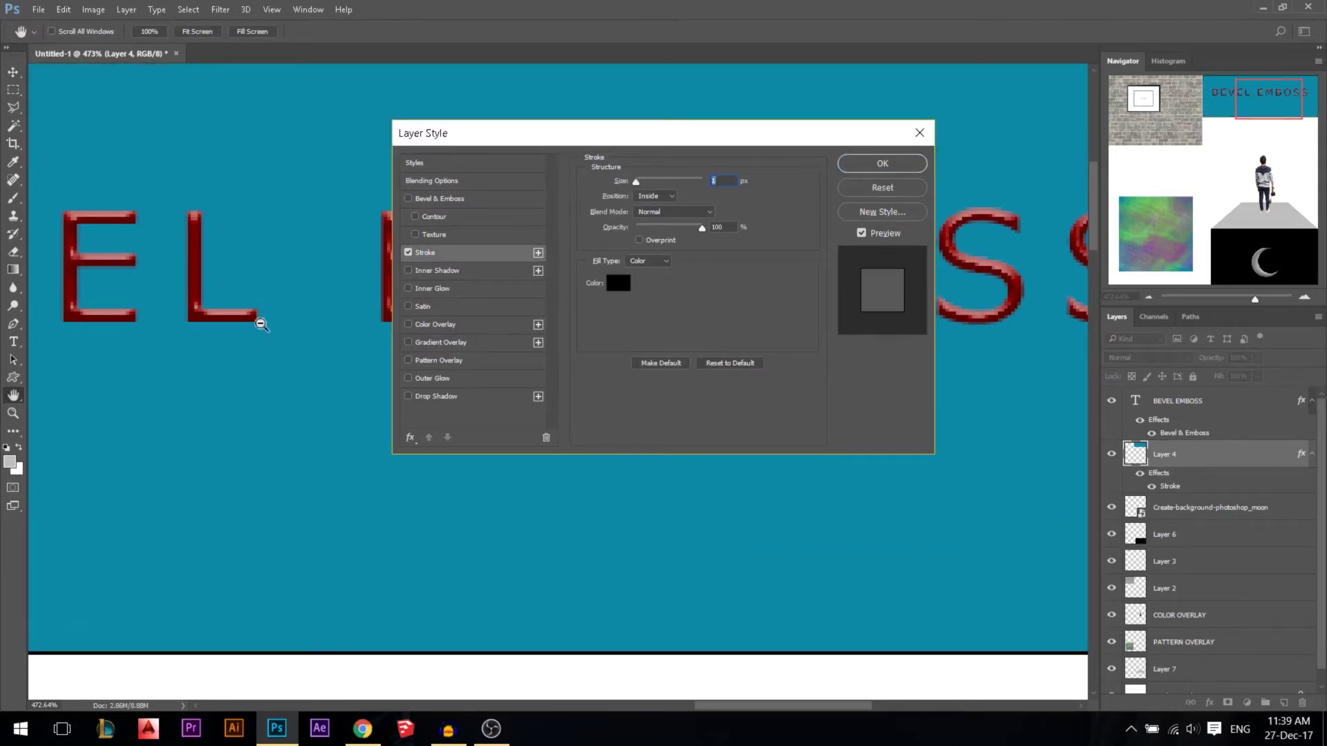
# Move the Layer Style window clear of the blue banner and set Layer 4's stroke size to 10 px
pyautogui.keyDown('alt'); pyautogui.click(223, 324); pyautogui.keyUp('alt')
pyautogui.scroll(-3, 276, 326)
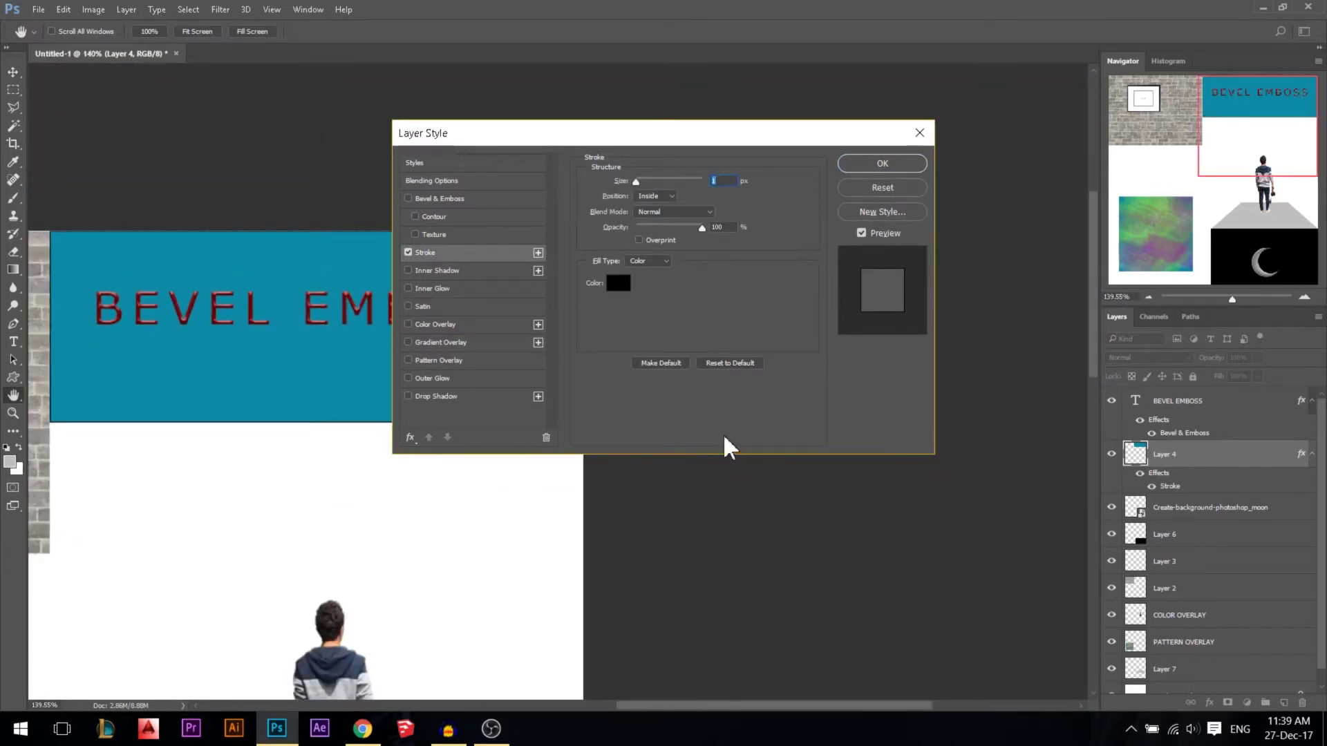
pyautogui.scroll(7, 105, 361)
pyautogui.scroll(-8, 815, 470)
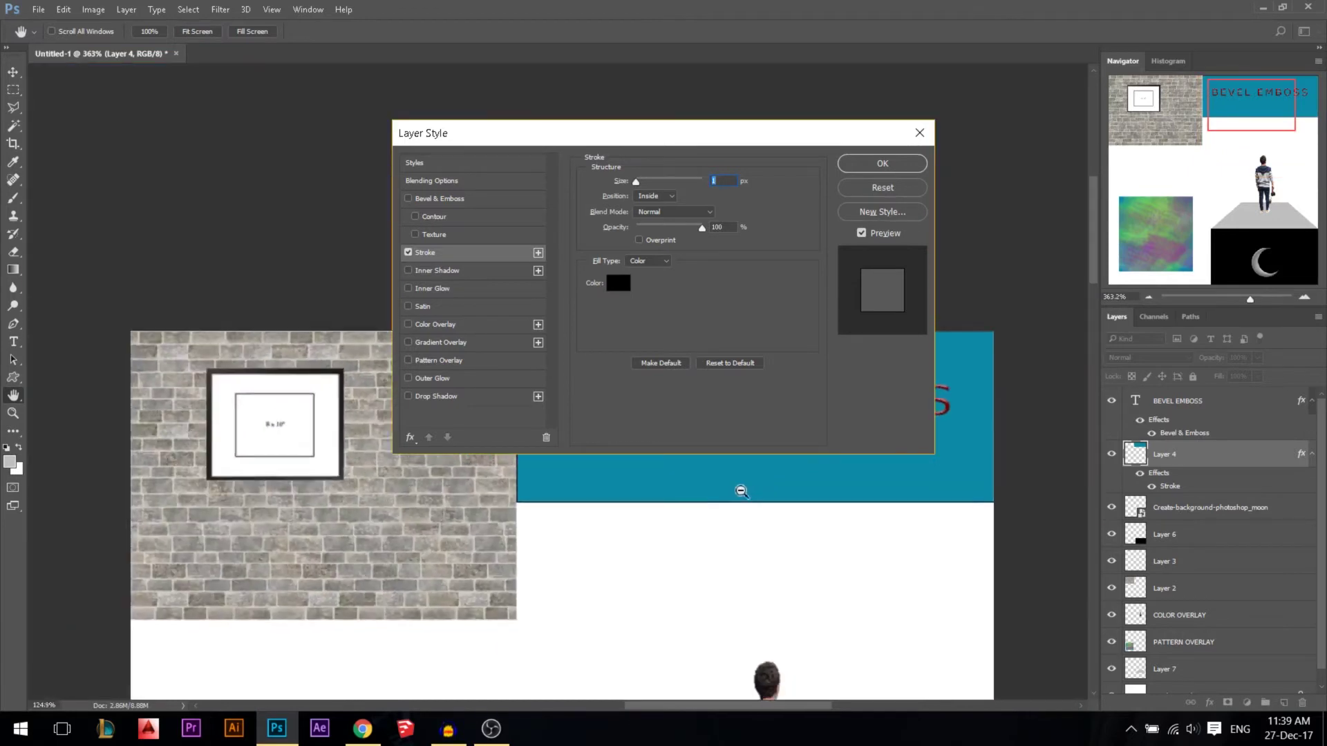
pyautogui.scroll(3, 760, 488)
pyautogui.moveTo(780, 135); pyautogui.dragTo(363, 26)
pyautogui.scroll(3, 604, 474)
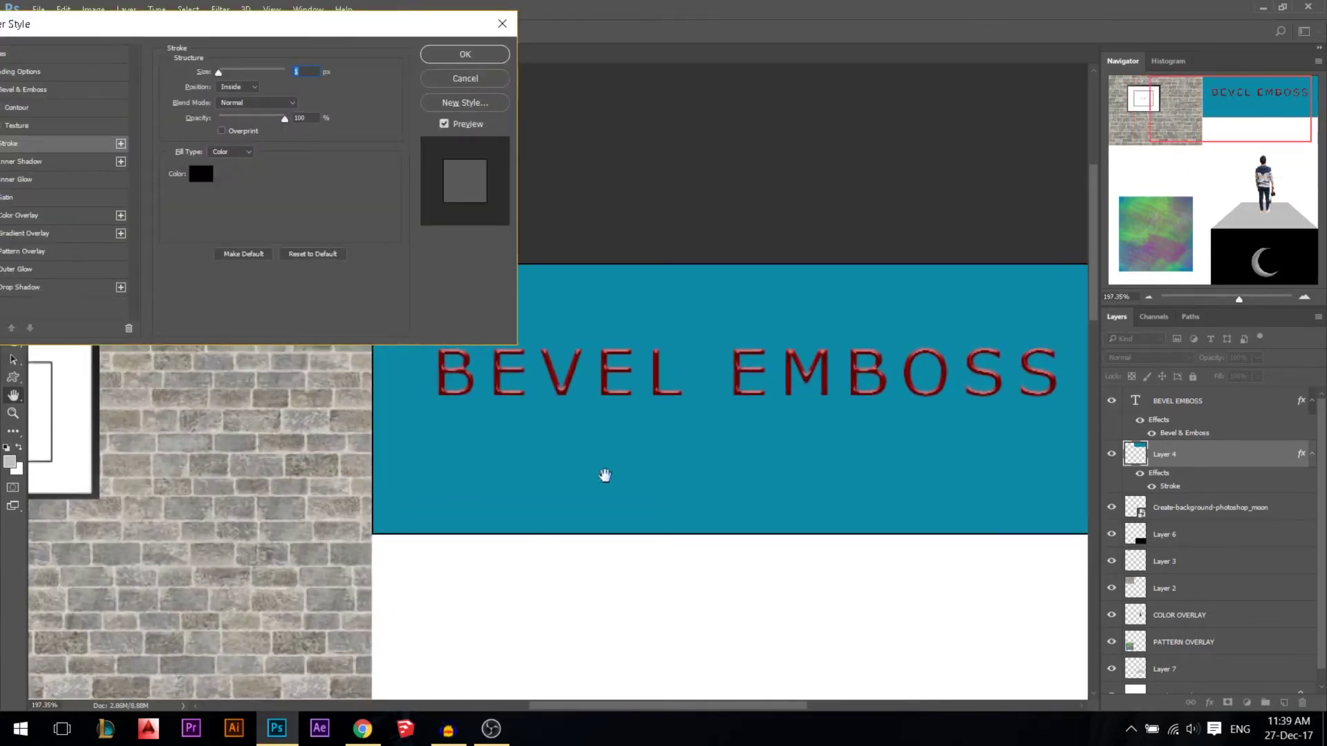
pyautogui.scroll(2, 529, 527)
pyautogui.moveTo(218, 72); pyautogui.dragTo(225, 74)
# Compare the Outside and Inside positions for Layer 4's stroke and set the position to Center
pyautogui.click(235, 87)
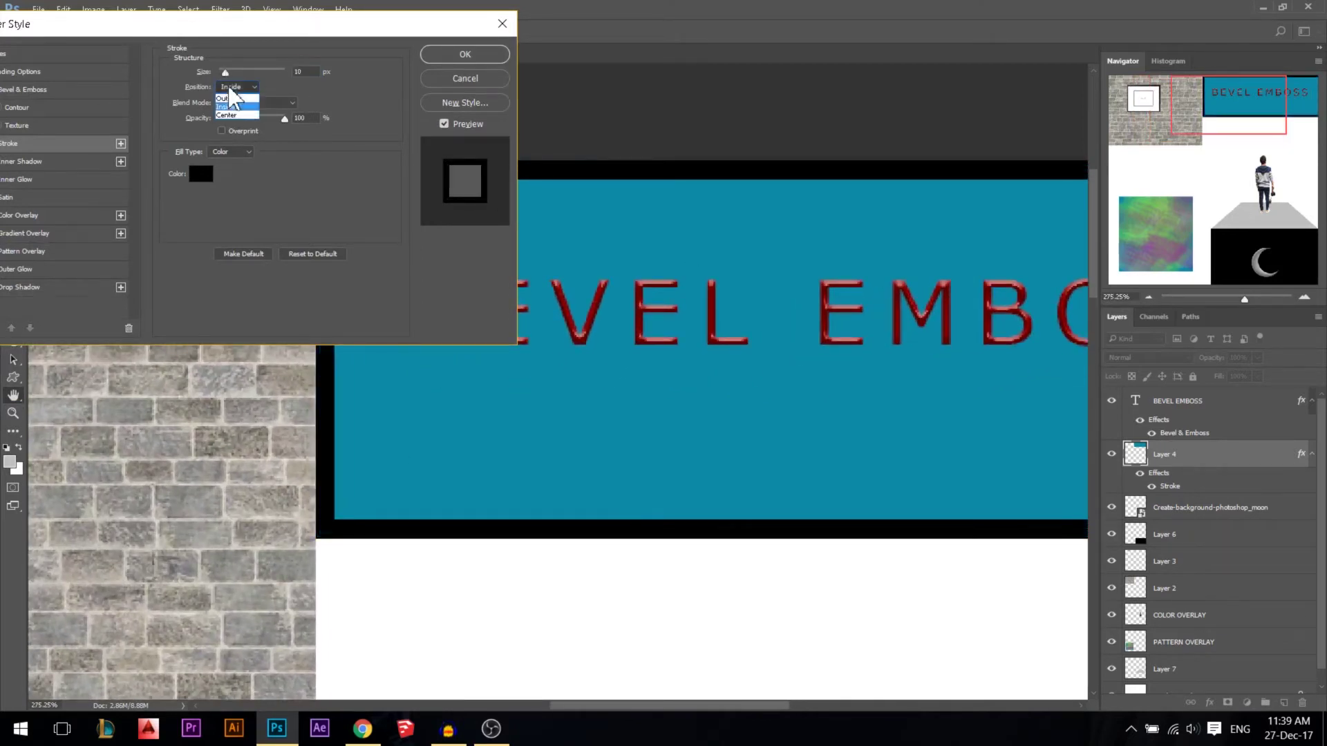
pyautogui.click(232, 98)
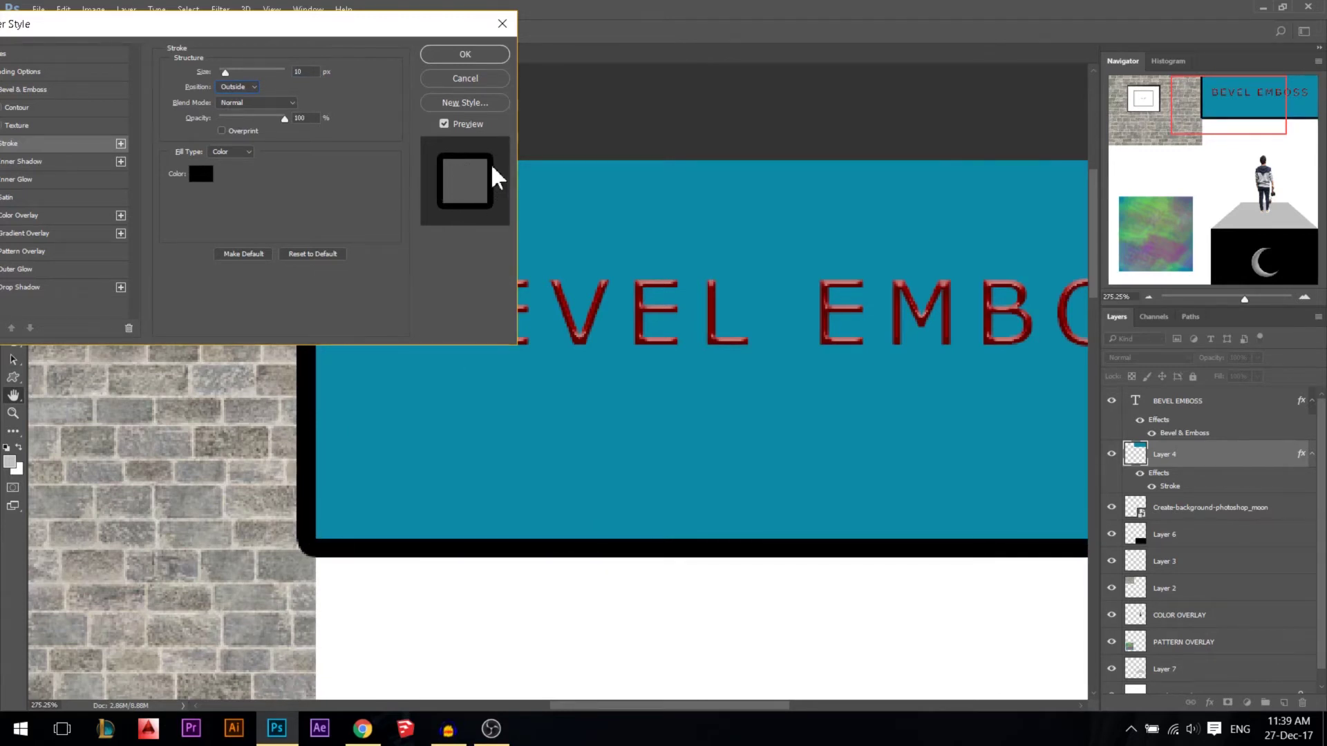
pyautogui.click(250, 88)
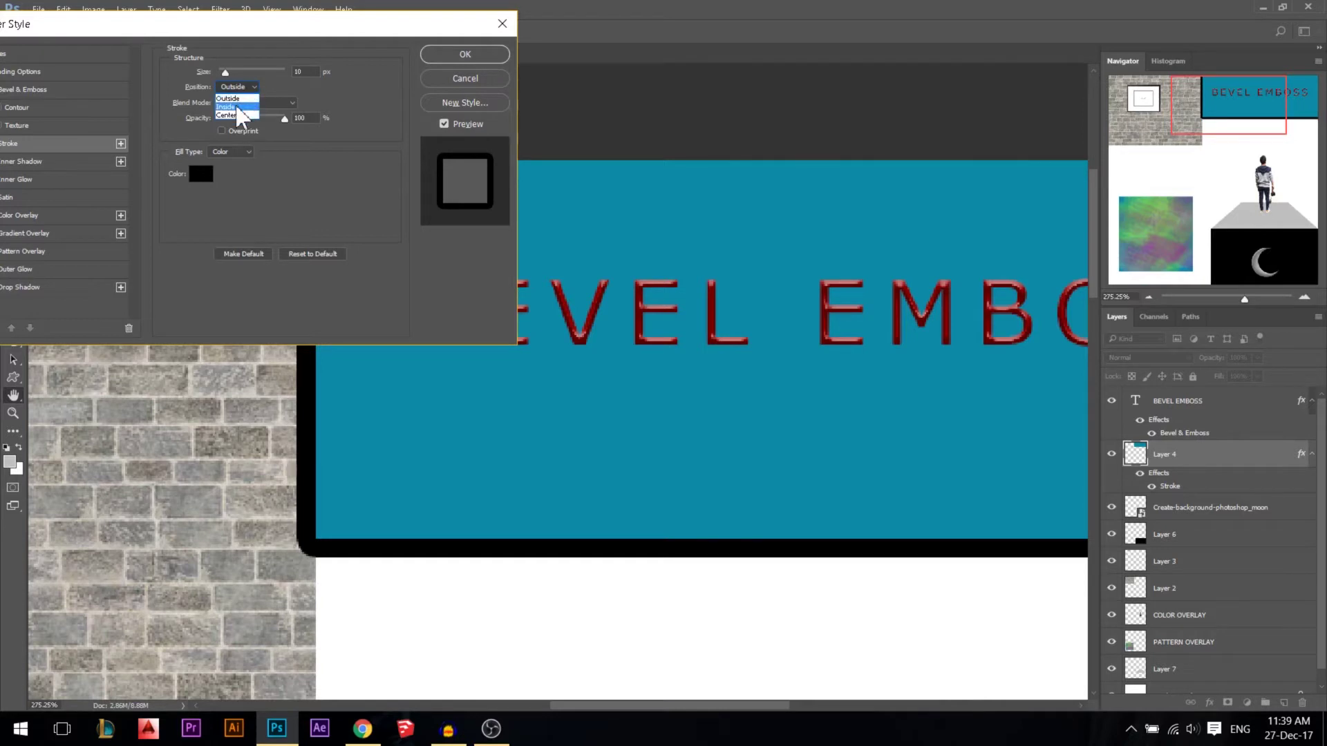
pyautogui.click(235, 100)
pyautogui.click(243, 87)
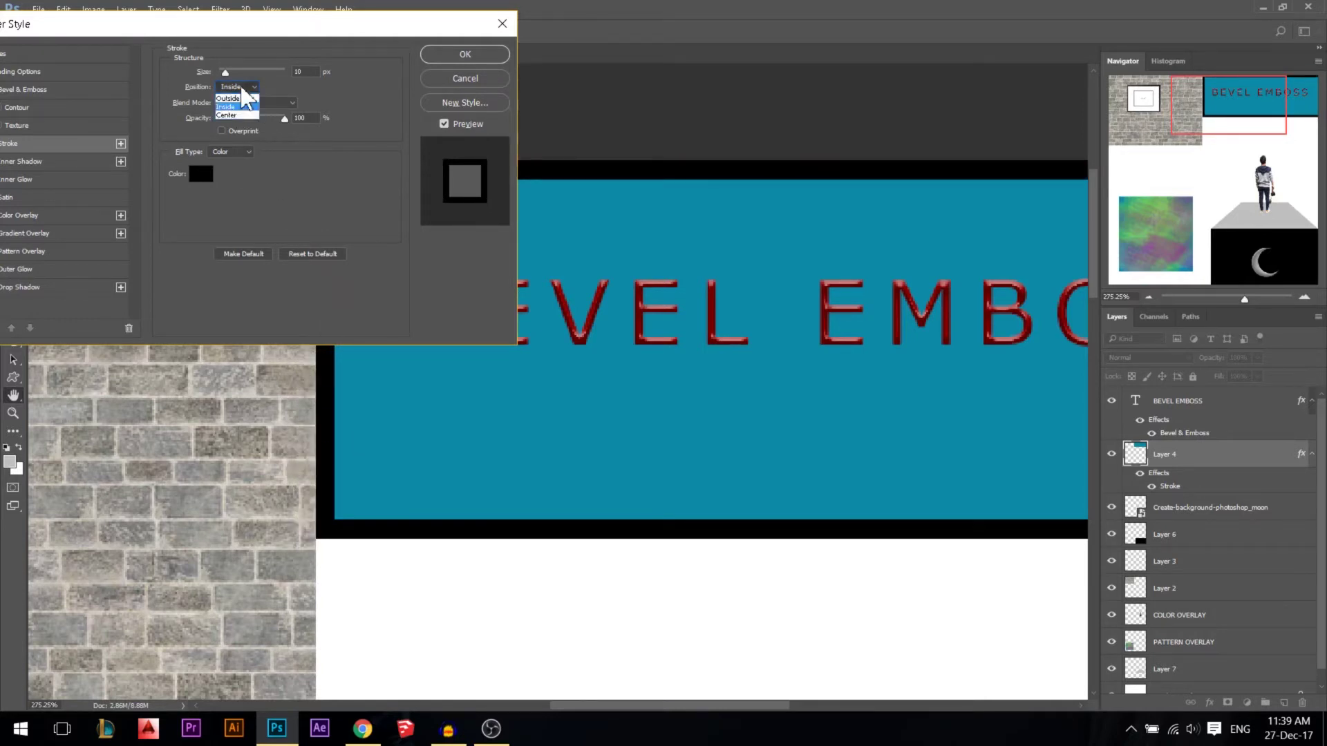
pyautogui.click(229, 115)
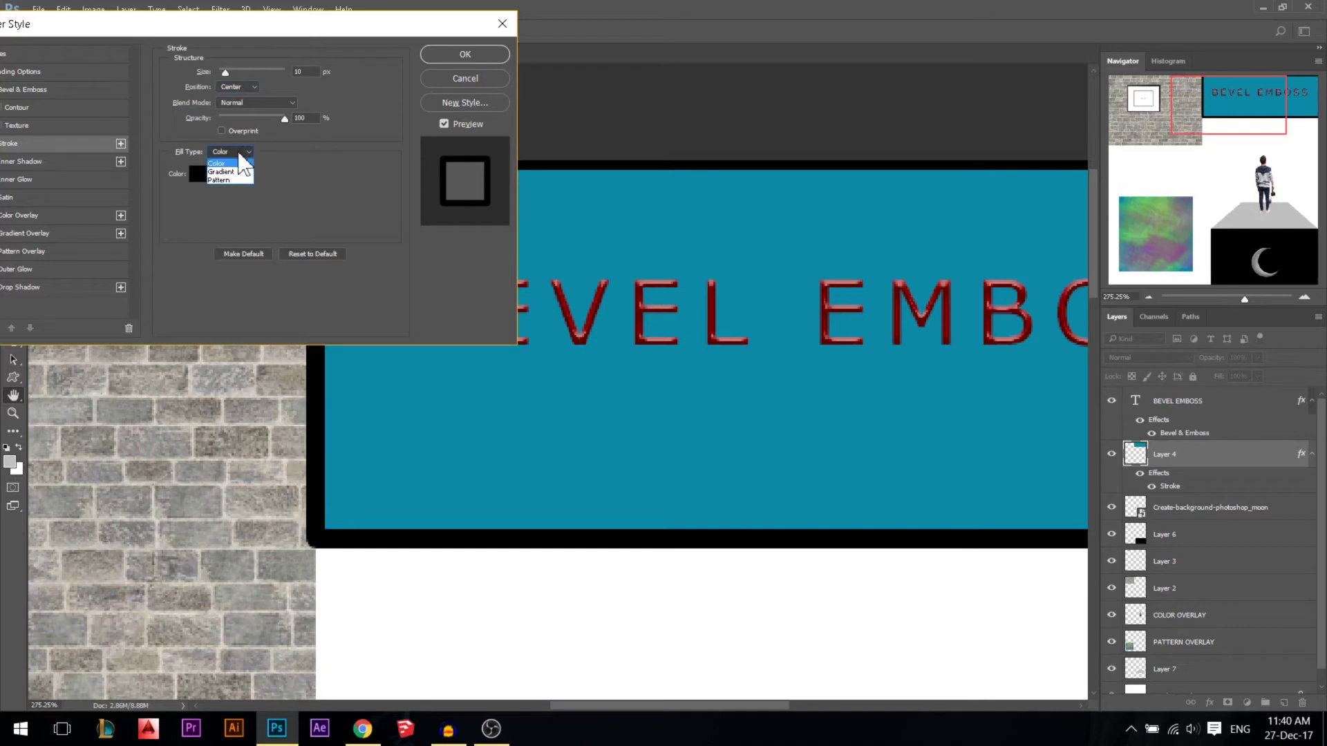
# Try the Gradient and Pattern fill types for Layer 4's stroke and return to Color
pyautogui.click(222, 170)
pyautogui.click(235, 152)
pyautogui.click(226, 181)
pyautogui.click(231, 148)
pyautogui.click(223, 135)
# Set Layer 4's stroke colour to dark red, RGB 103, 0, 0, and apply the layer style
pyautogui.click(202, 174)
pyautogui.click(572, 226)
pyautogui.moveTo(573, 226)
pyautogui.mouseDown()
pyautogui.moveTo(640, 249)
pyautogui.moveTo(660, 295)
pyautogui.mouseUp()
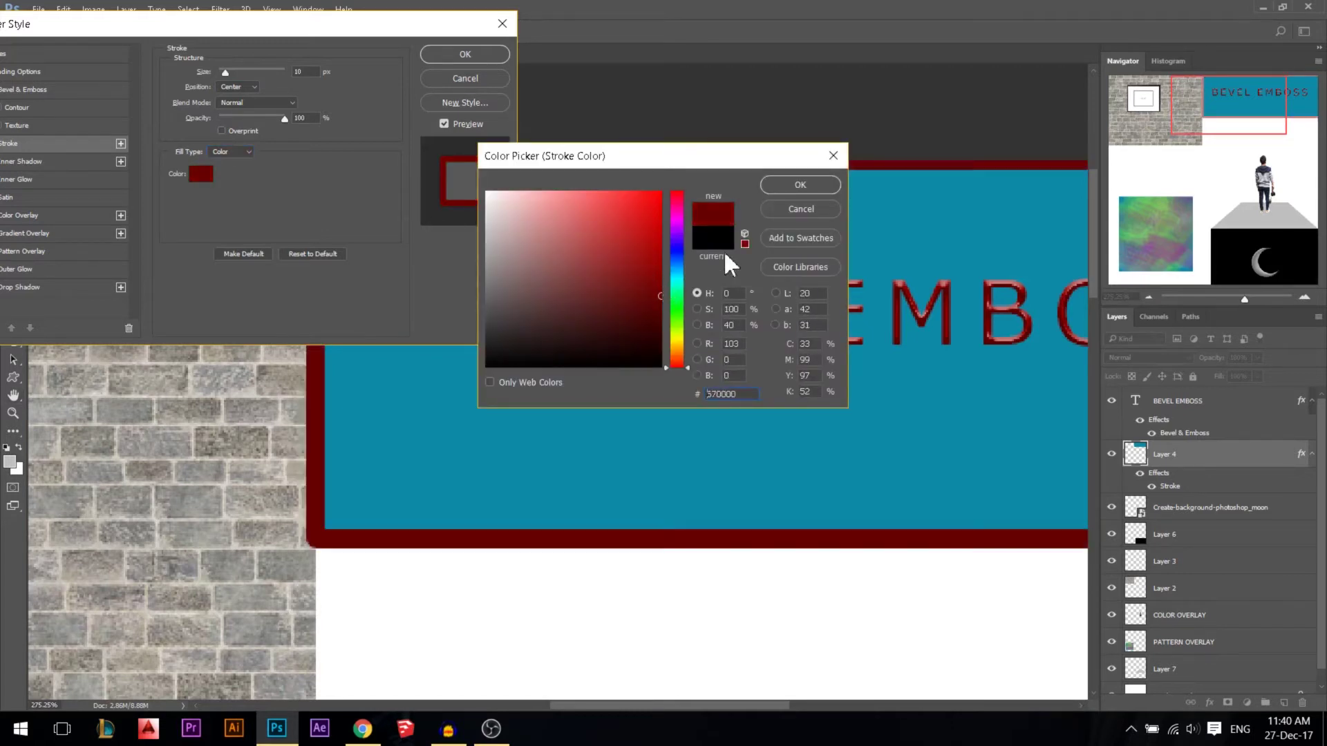
pyautogui.click(792, 187)
pyautogui.click(467, 56)
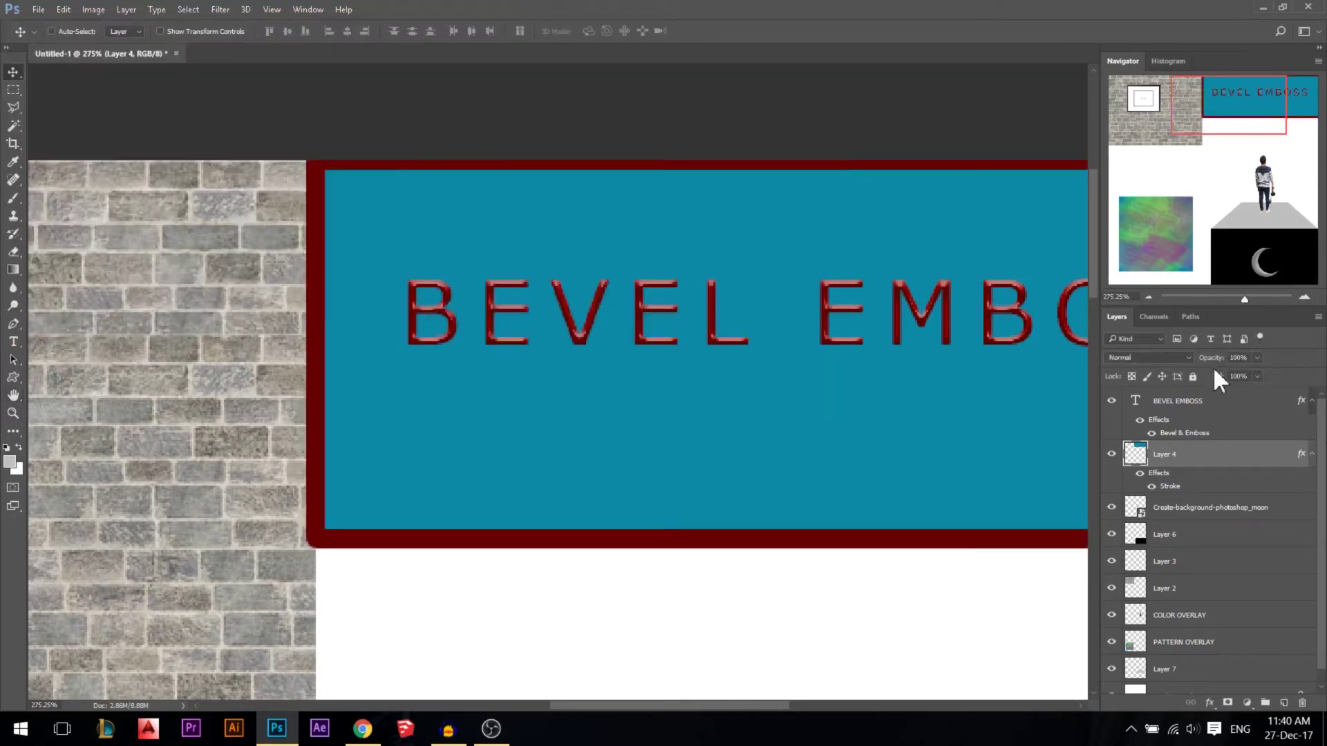
# Hide the BEVEL EMBOSS text layer and toggle Layer 4's visibility off and back on
pyautogui.click(1111, 400)
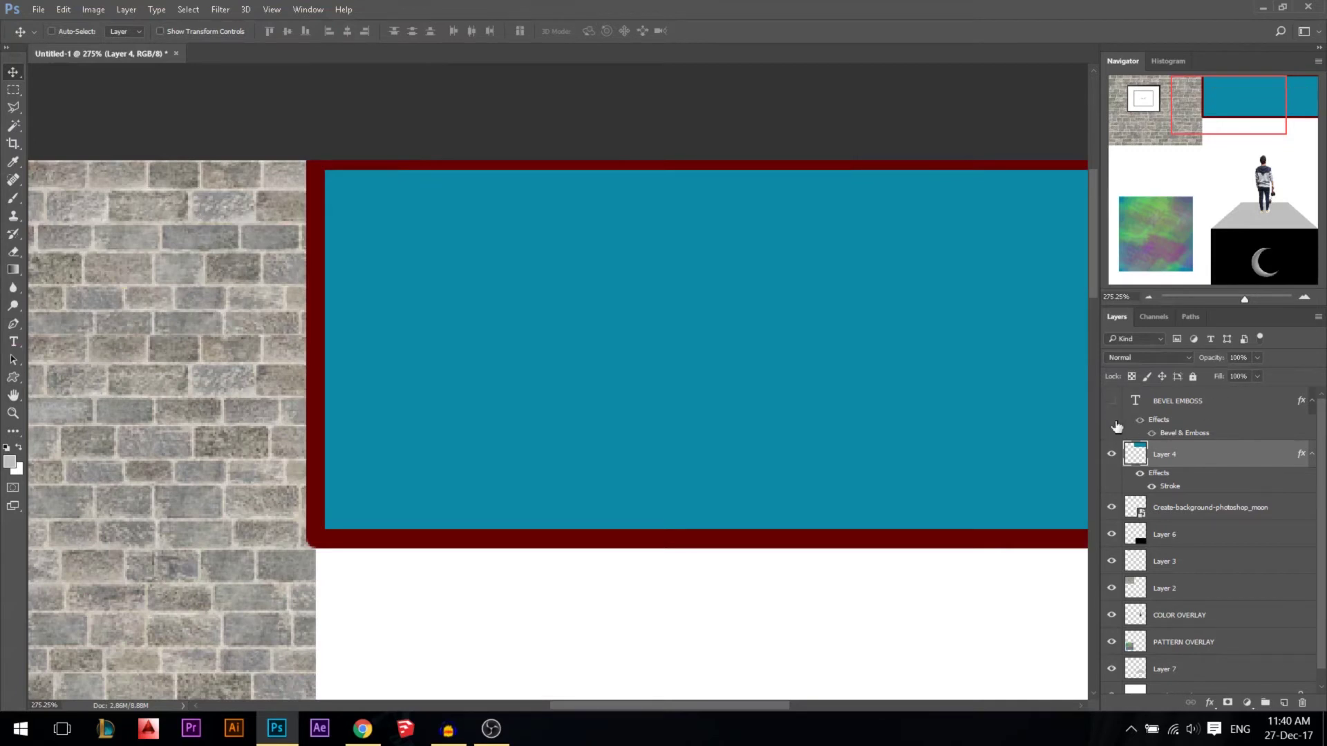
pyautogui.click(1111, 456)
pyautogui.click(1111, 455)
pyautogui.moveTo(1200, 363)
pyautogui.mouseDown()
pyautogui.moveTo(1170, 355)
pyautogui.moveTo(1286, 360)
pyautogui.moveTo(1203, 378)
pyautogui.moveTo(1244, 378)
pyautogui.mouseUp()
pyautogui.click(1153, 358)
pyautogui.click(1205, 359)
pyautogui.scroll(-8, 943, 362)
pyautogui.scroll(4, 456, 389)
pyautogui.rightClick(1135, 452)
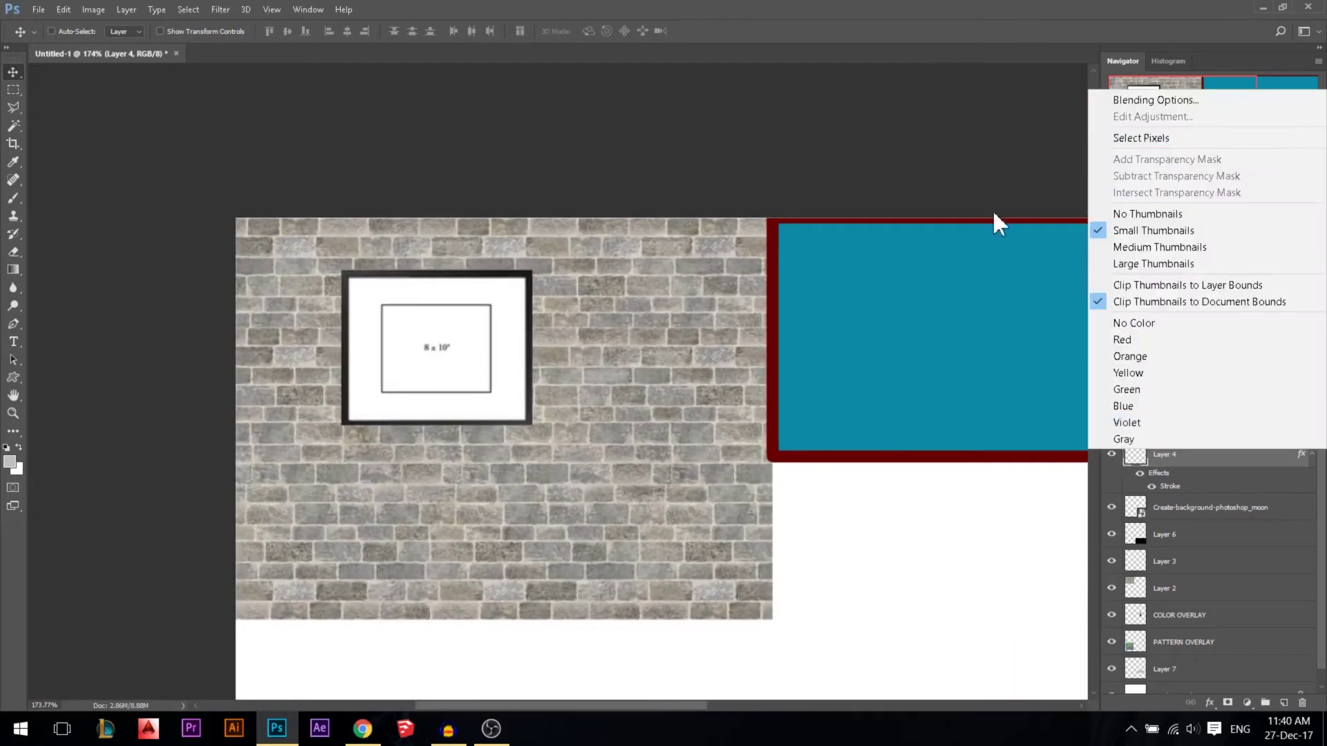
pyautogui.click(1150, 100)
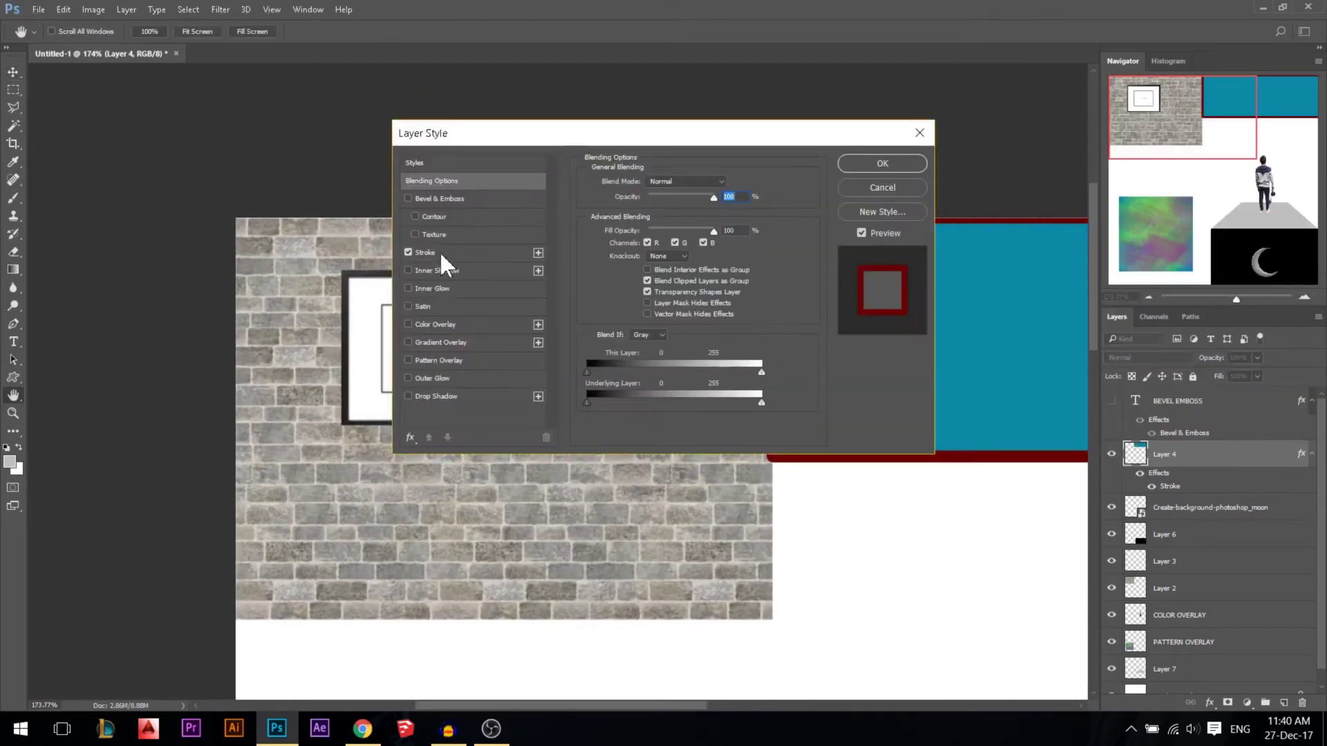
pyautogui.click(841, 187)
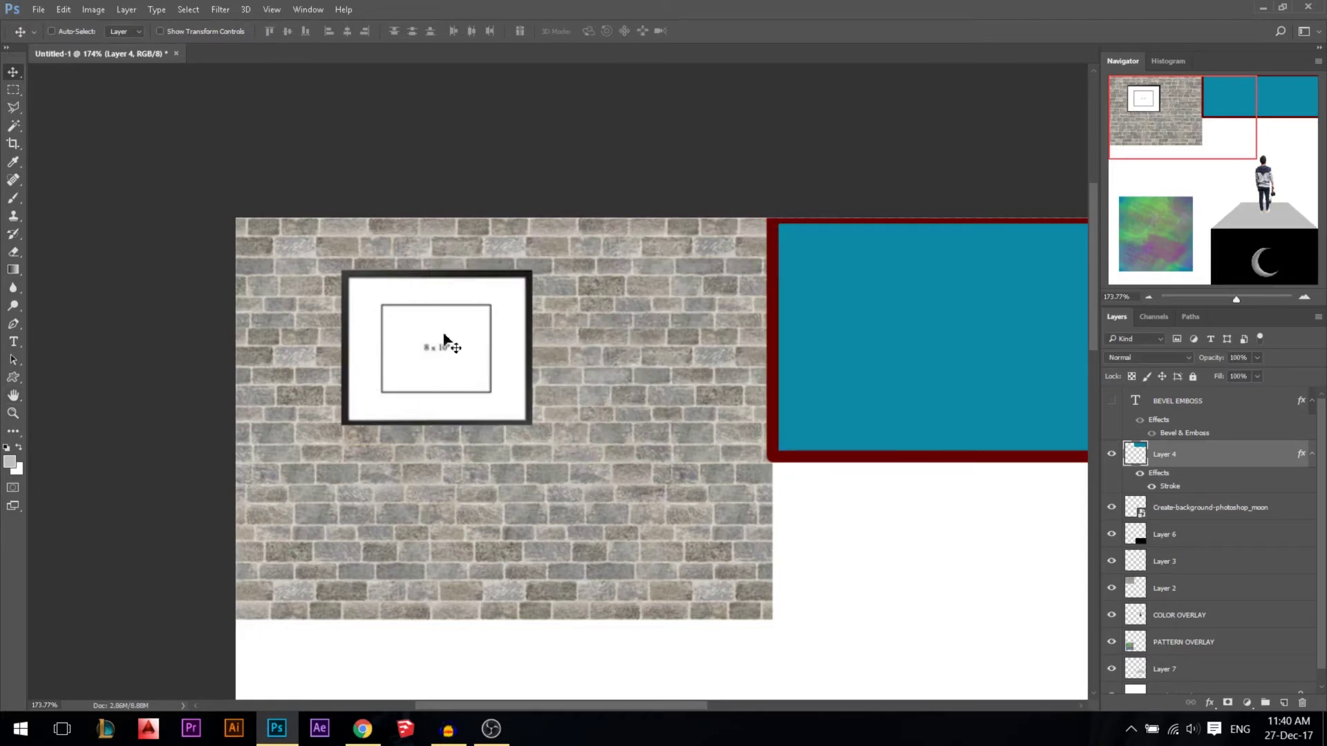
# Select the picture frame layer on the brick wall and undo its trial move
pyautogui.scroll(6, 446, 338)
pyautogui.keyDown('ctrl'); pyautogui.click(508, 310); pyautogui.keyUp('ctrl')
pyautogui.scroll(-2, 447, 338)
pyautogui.rightClick(482, 322)
pyautogui.moveTo(472, 324); pyautogui.dragTo(445, 309)
pyautogui.hotkey('ctrl', 'z')
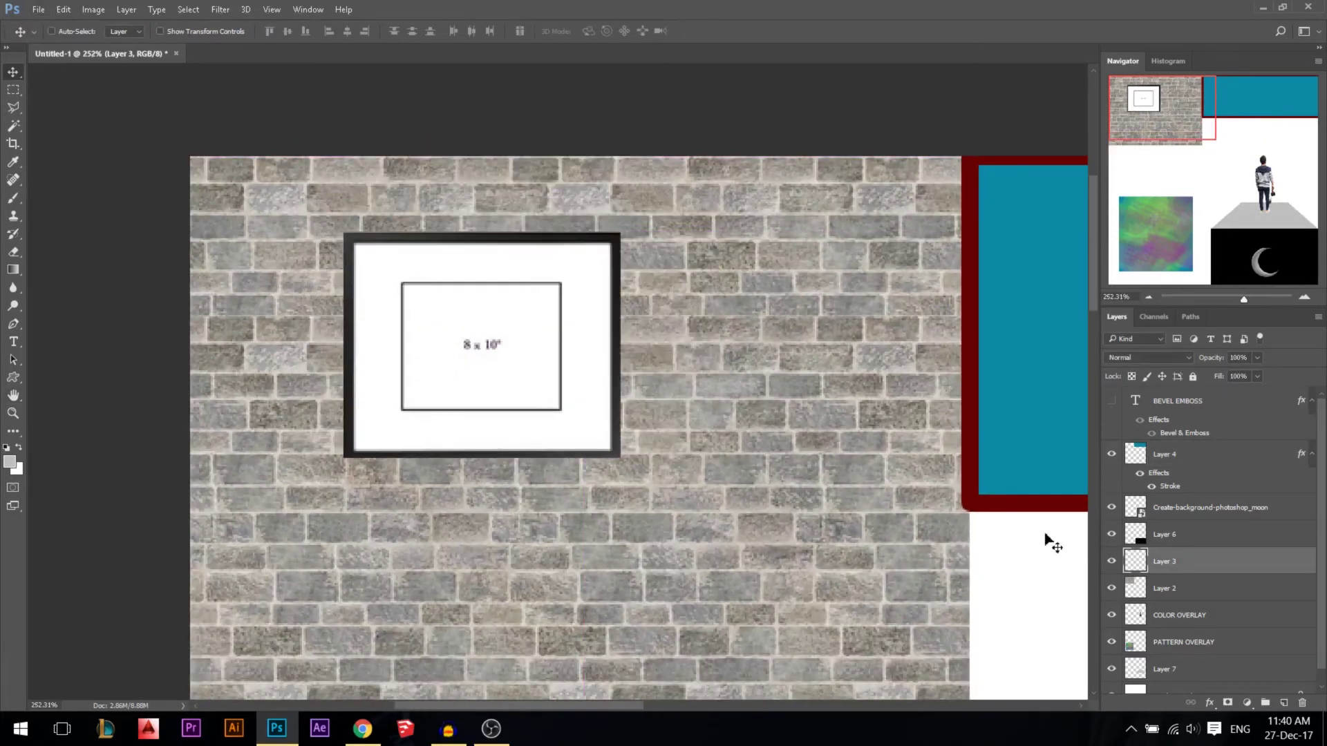
# Open Layer 3's layer style settings, move the window clear of the frame and enable Drop Shadow
pyautogui.rightClick(1153, 556)
pyautogui.click(857, 100)
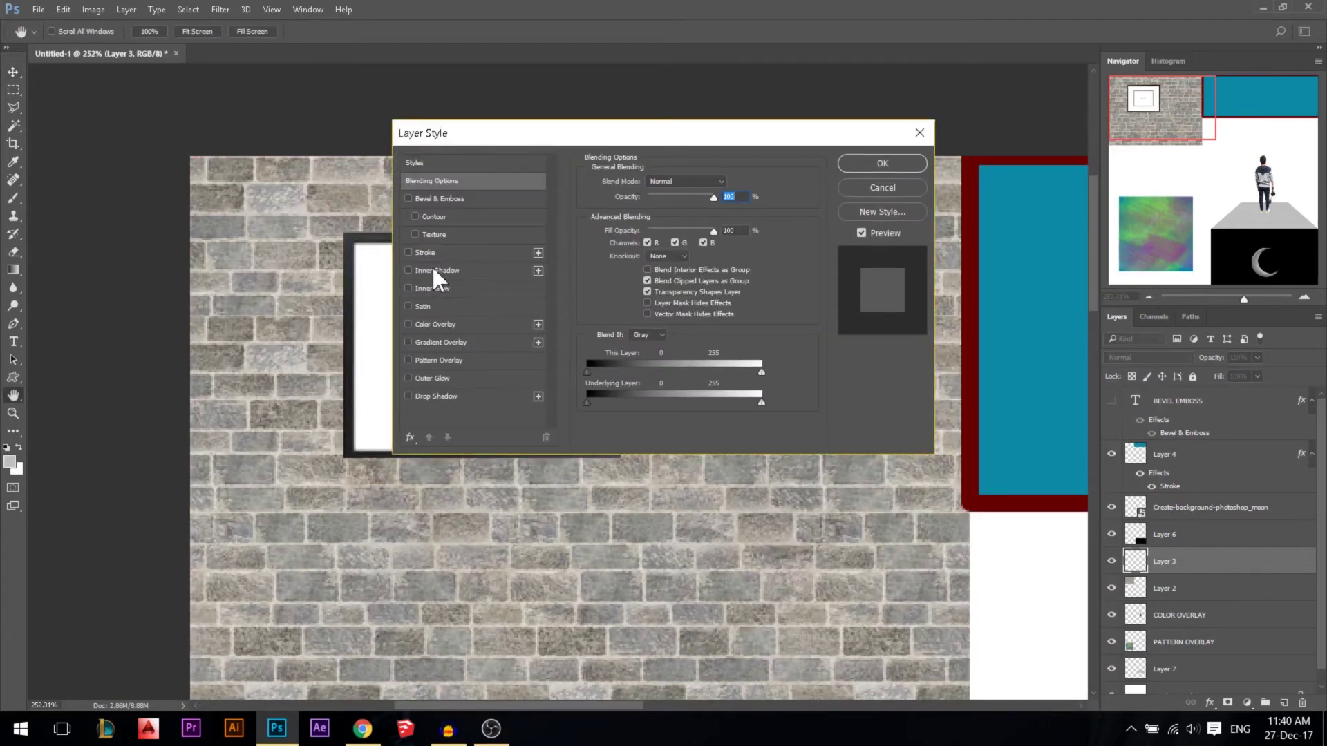
pyautogui.moveTo(534, 136); pyautogui.dragTo(907, 39)
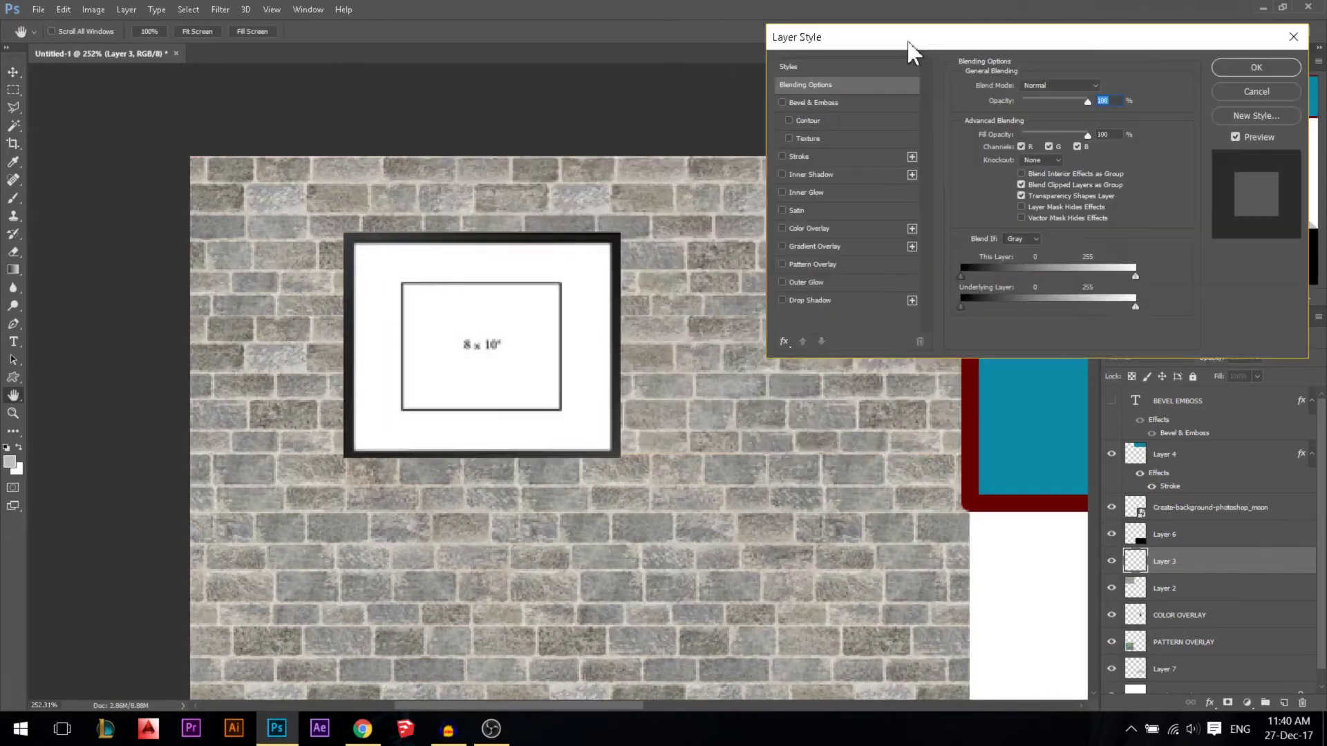
pyautogui.click(808, 301)
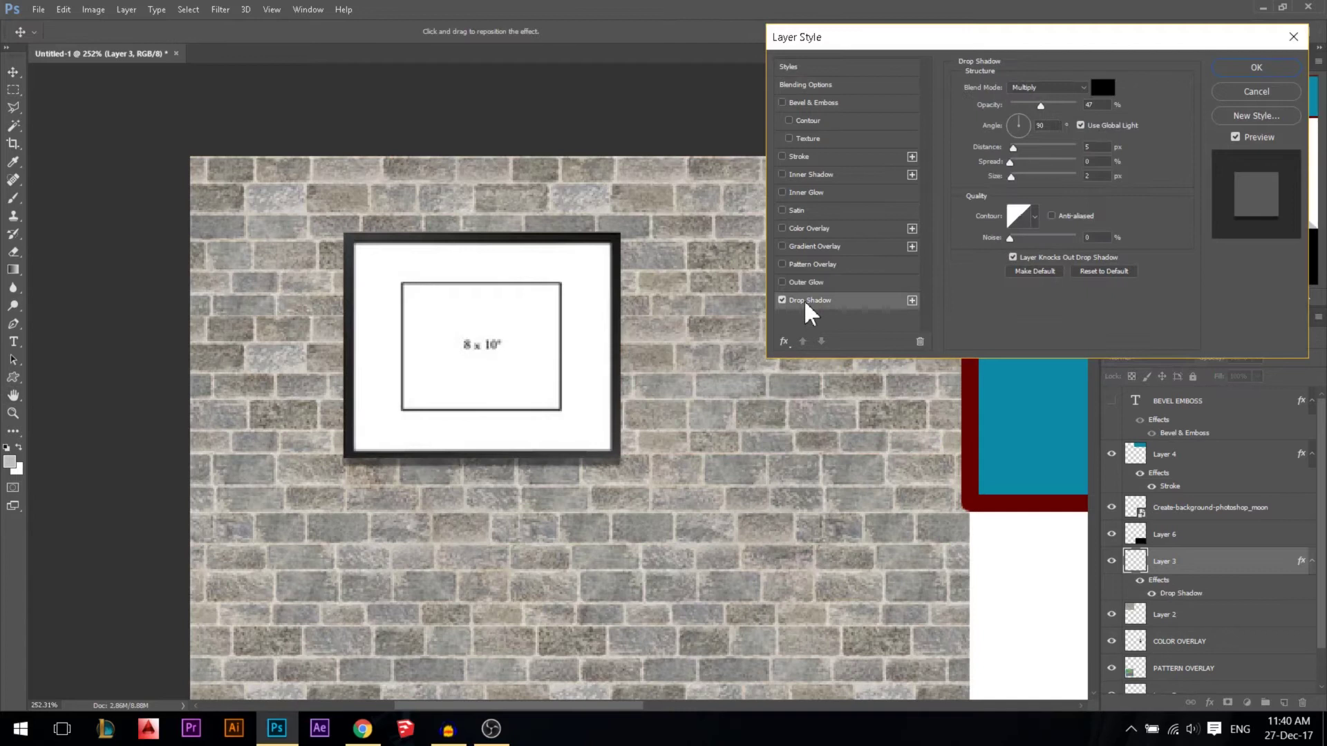
# Set the frame's drop shadow to 100% opacity, 0 px distance and a 135° angle
pyautogui.click(1015, 120)
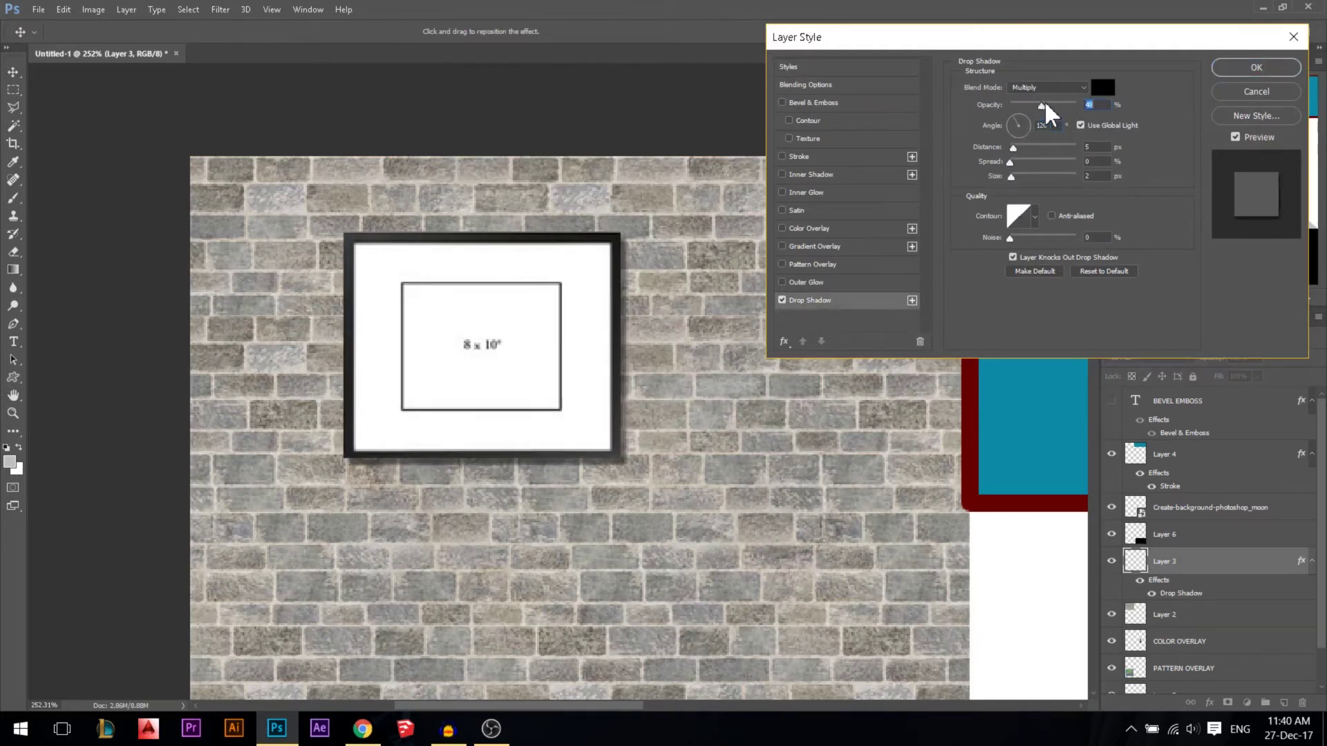
pyautogui.moveTo(1041, 106); pyautogui.dragTo(1100, 98)
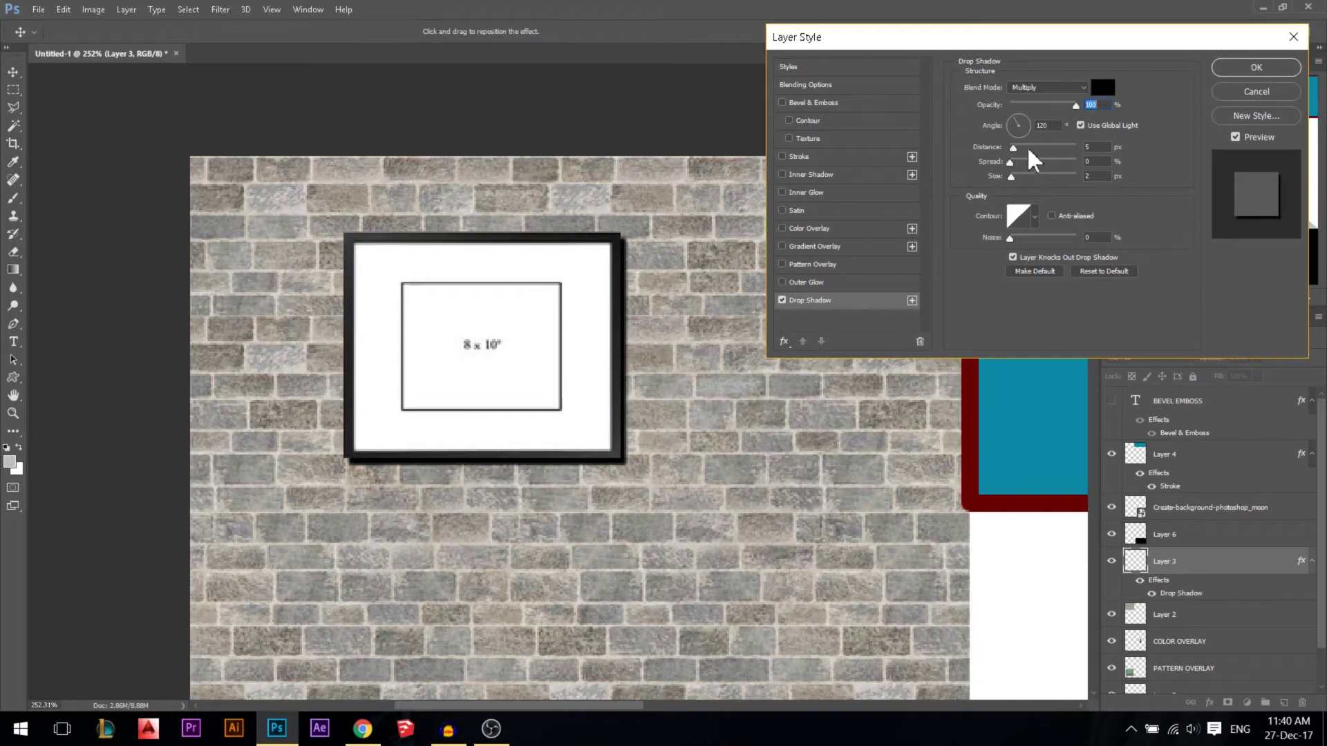
pyautogui.moveTo(1013, 148); pyautogui.dragTo(978, 154)
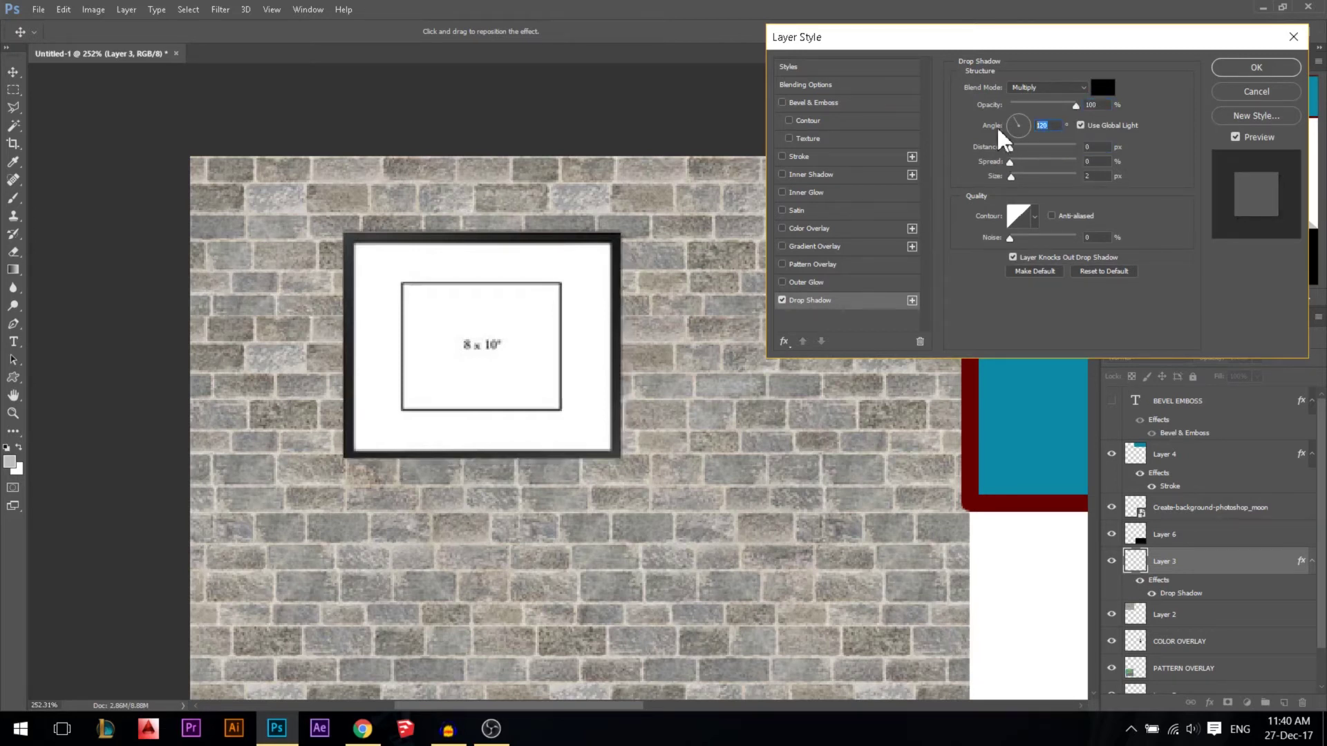
pyautogui.write('135')
# Try a 137 px distance and a softer, larger size for the drop shadow, and return both to 0 px
pyautogui.moveTo(1010, 149); pyautogui.dragTo(1023, 181)
pyautogui.click(1012, 178)
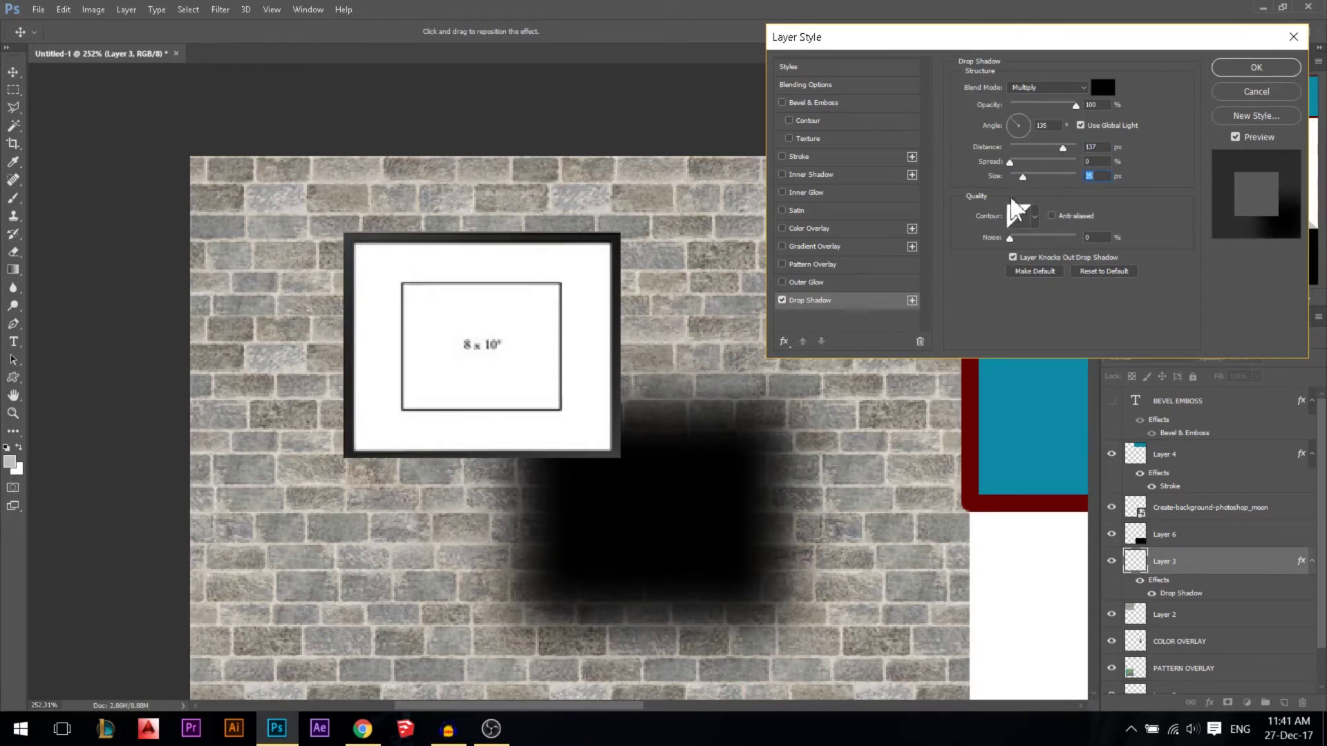
pyautogui.moveTo(1023, 177); pyautogui.dragTo(985, 155)
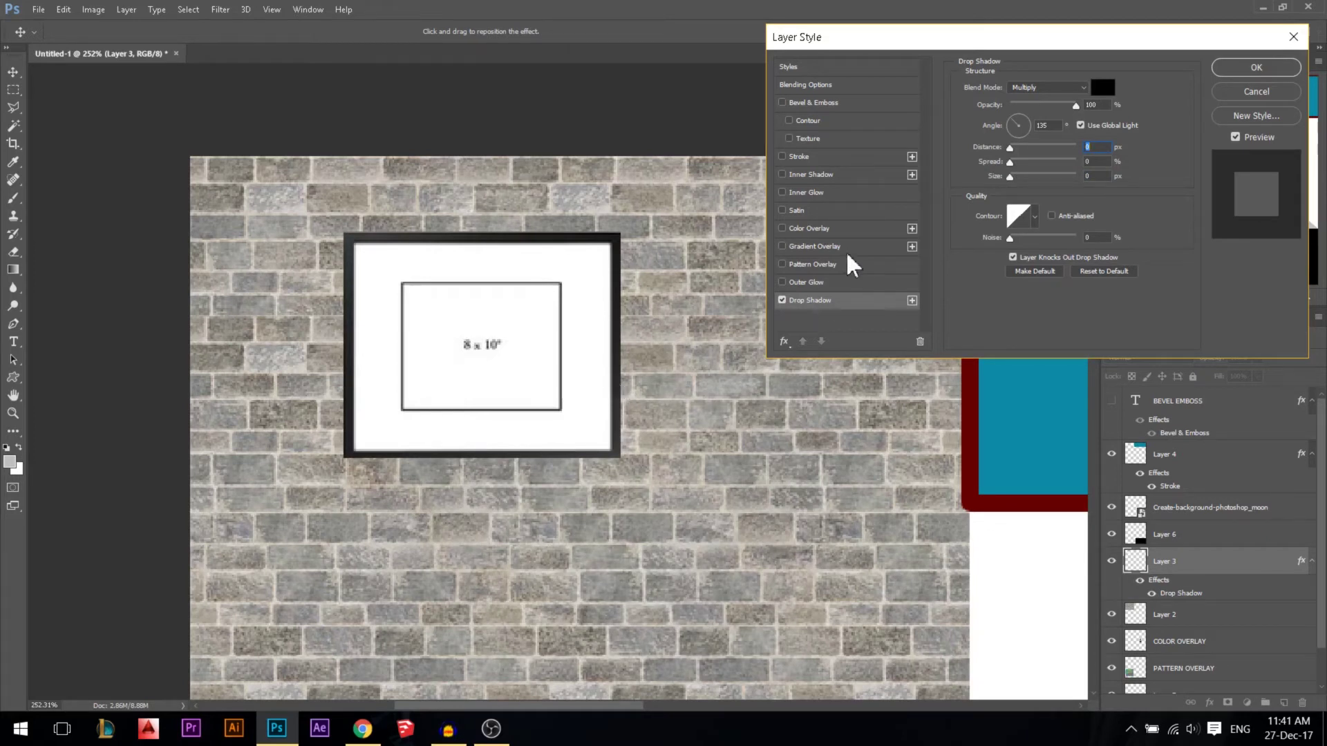
# Set the drop shadow's distance to 6 px, size to 5 px and opacity to 65%, trying noise and resetting it to 0%
pyautogui.moveTo(1010, 148); pyautogui.dragTo(1013, 176)
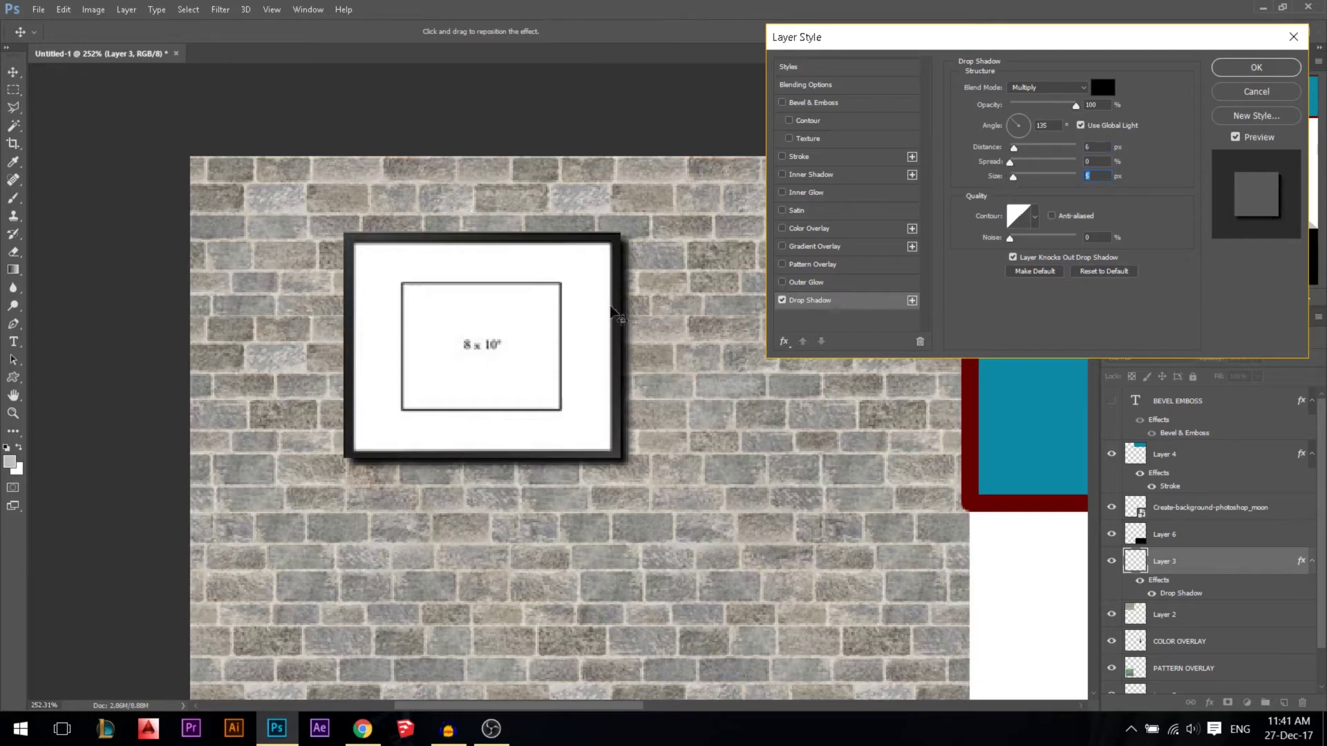
pyautogui.moveTo(1072, 103); pyautogui.dragTo(1052, 104)
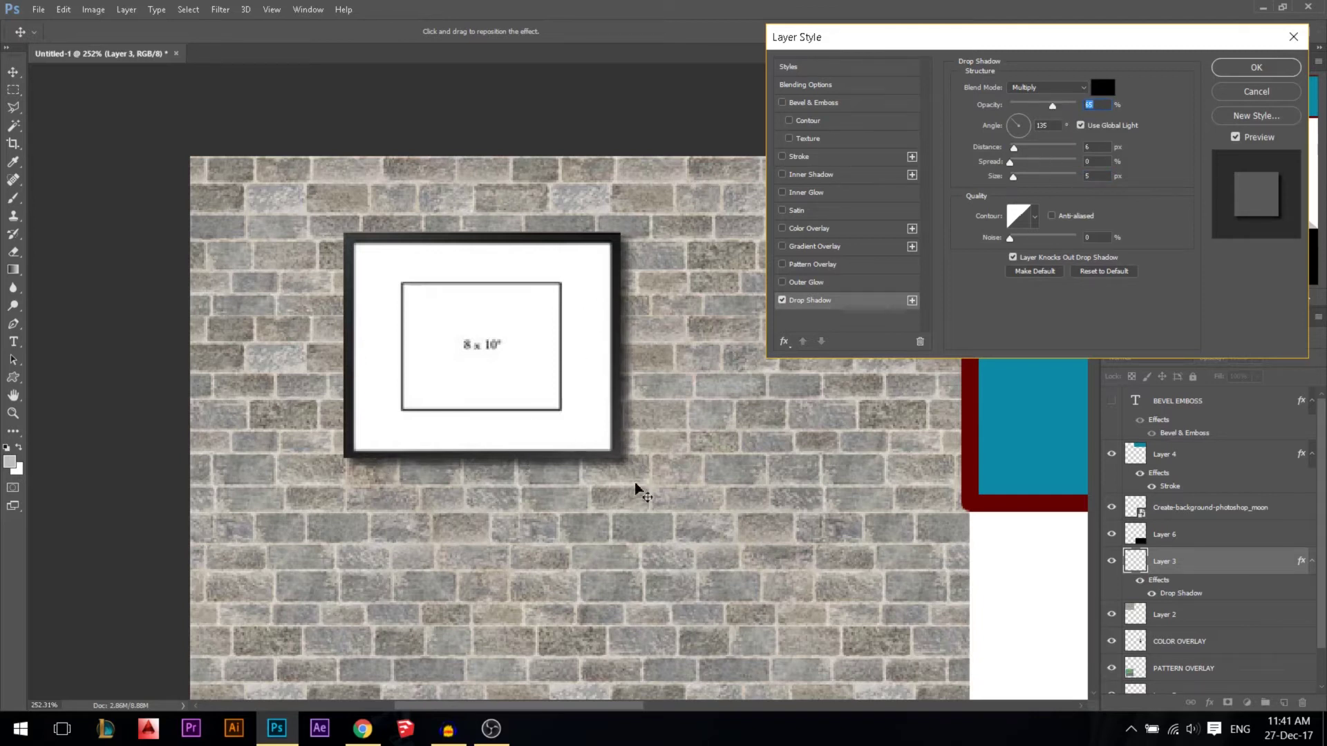
pyautogui.moveTo(1010, 238); pyautogui.dragTo(1048, 239)
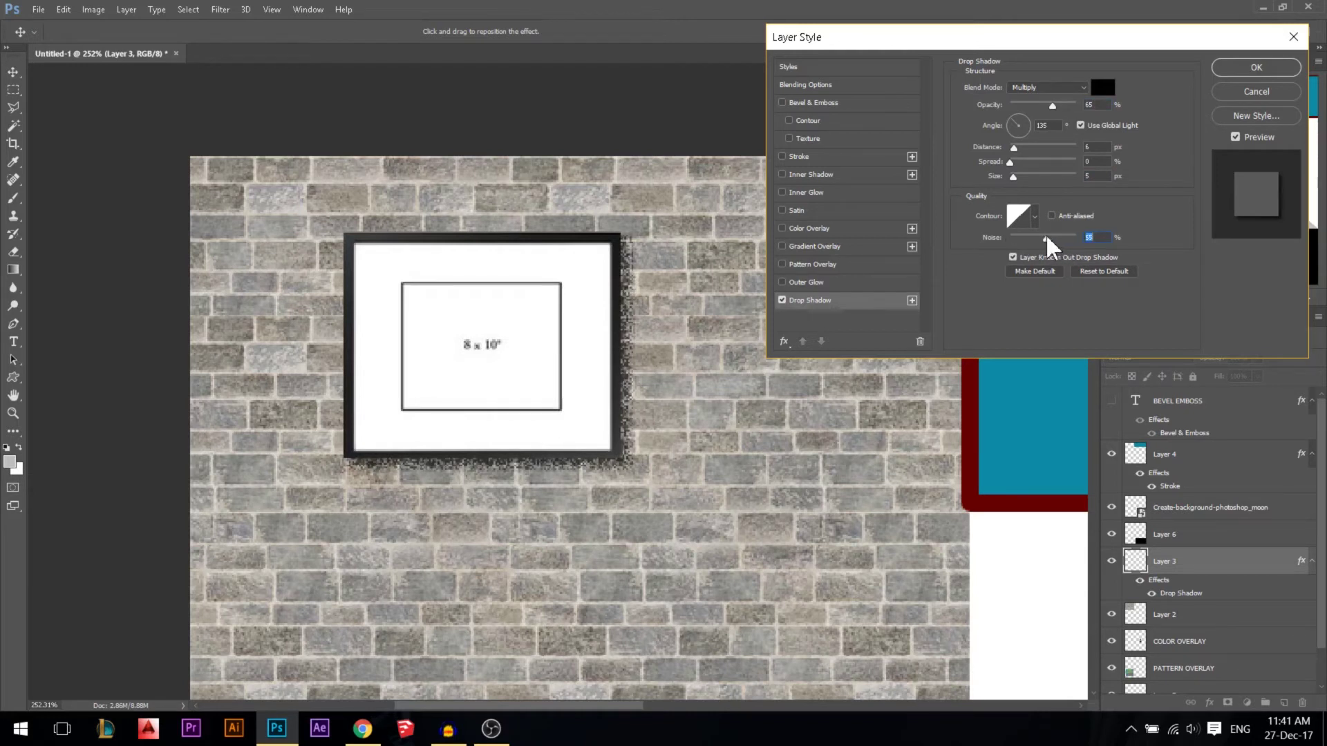
pyautogui.moveTo(1048, 238); pyautogui.dragTo(984, 242)
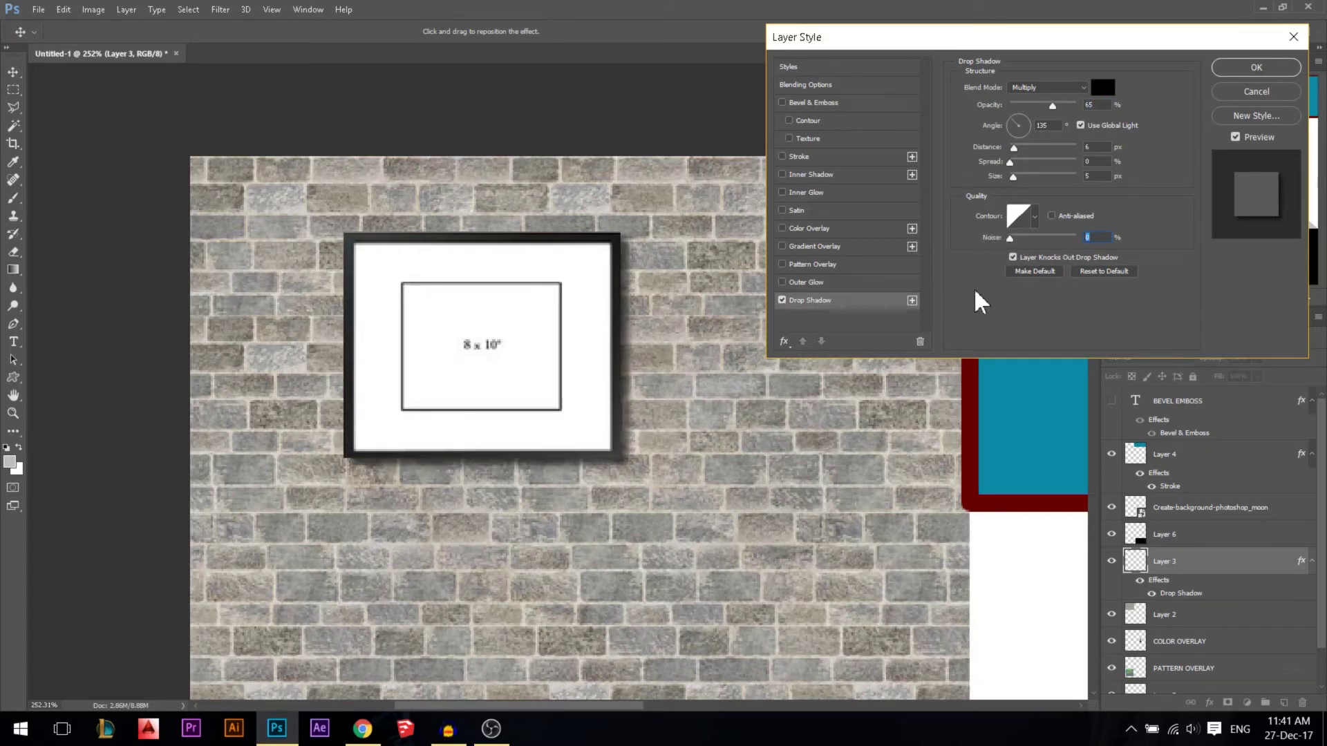
# Add an Inner Shadow to Layer 3 with a 19 px distance, 13 px size and 44% opacity
pyautogui.click(808, 177)
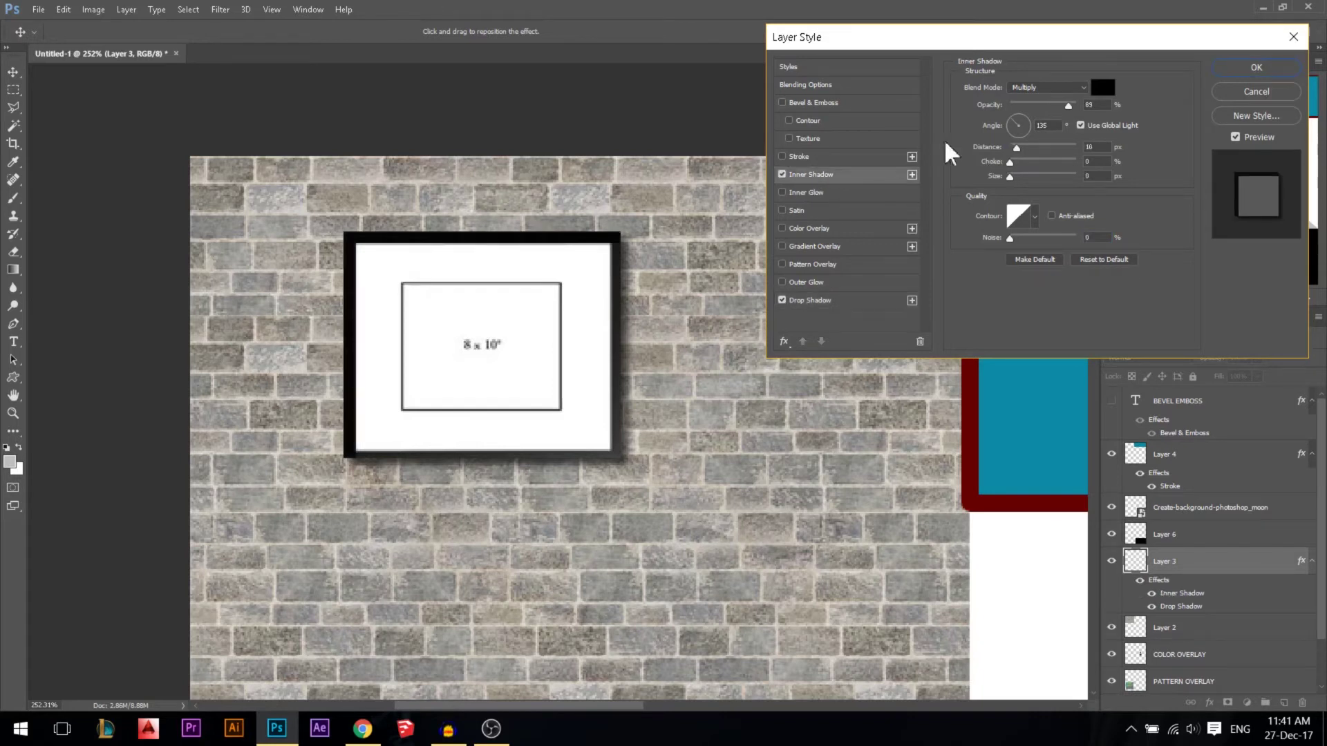
pyautogui.moveTo(1016, 147); pyautogui.dragTo(1008, 147)
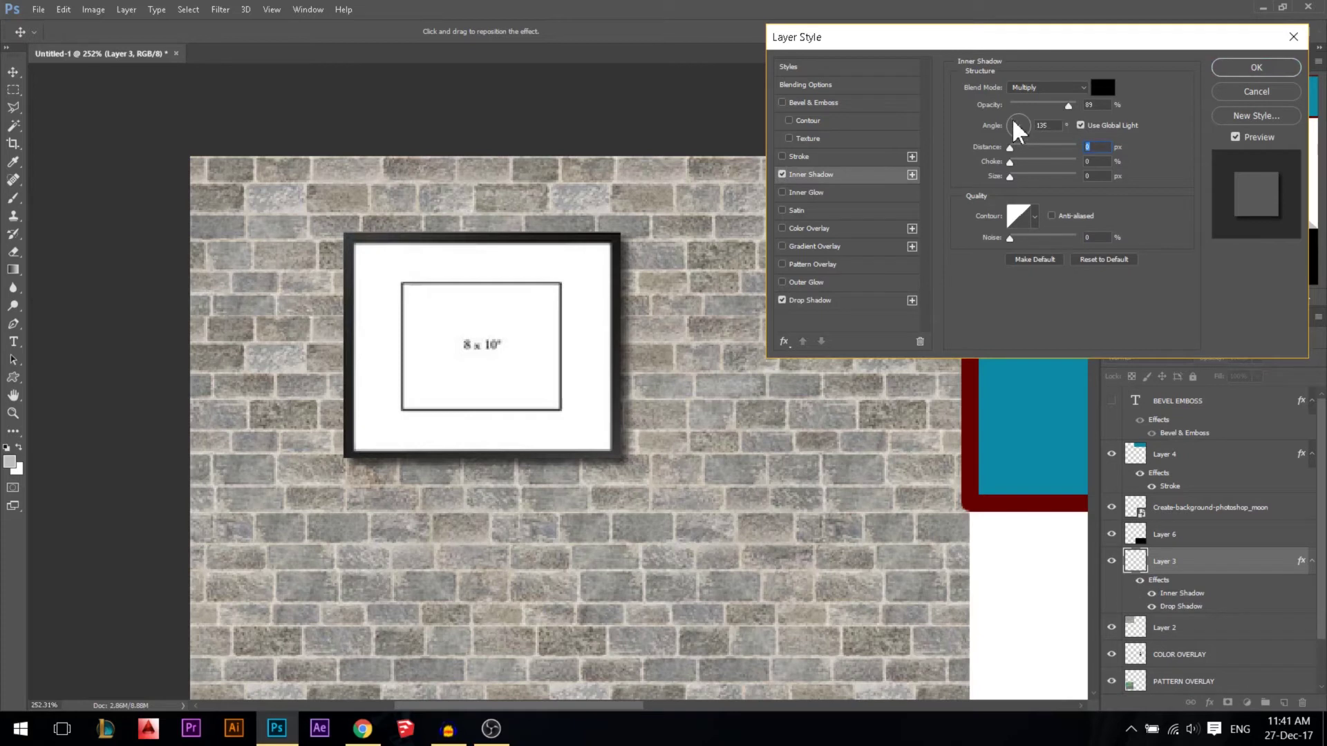
pyautogui.moveTo(1069, 105); pyautogui.dragTo(1079, 106)
pyautogui.moveTo(1011, 148); pyautogui.dragTo(1018, 177)
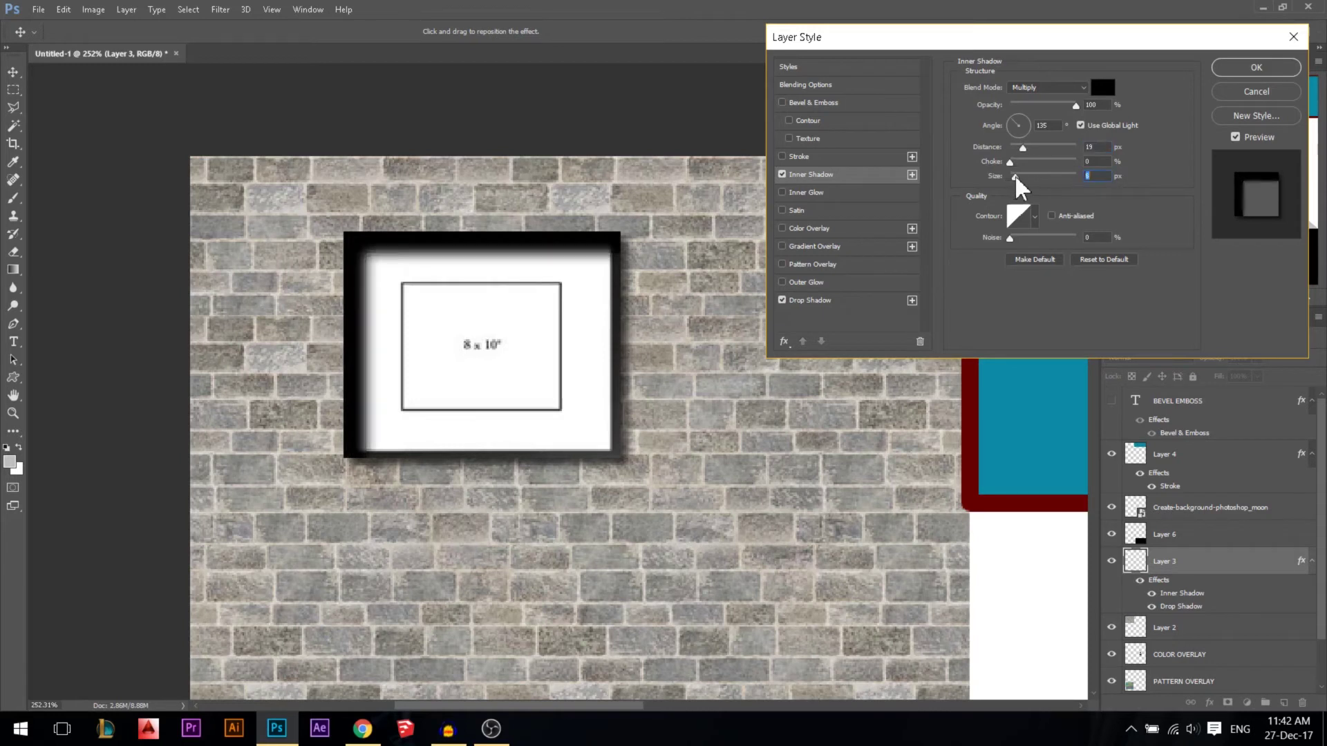
pyautogui.moveTo(1075, 104); pyautogui.dragTo(1038, 102)
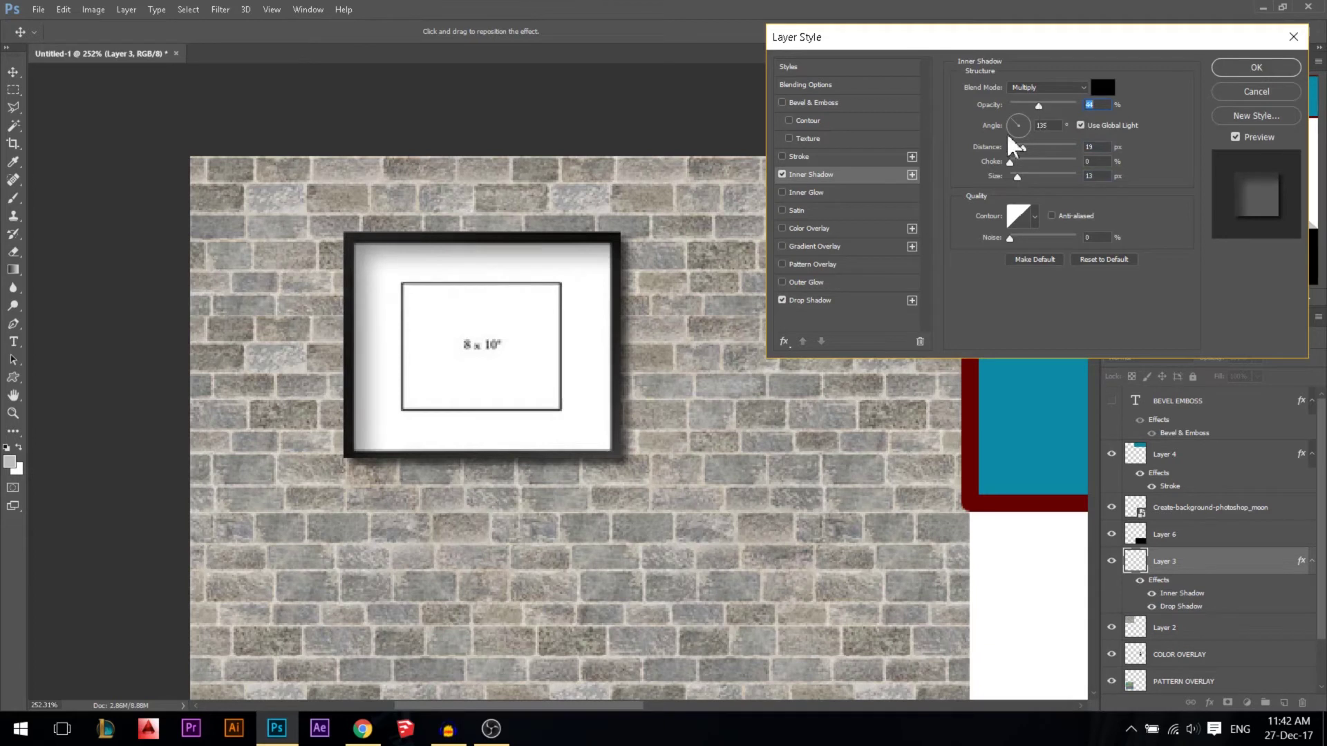
# Compare the frame without the inner shadow, set its distance to 0 px, size to 21 px and opacity to 100%, and apply the style
pyautogui.click(783, 176)
pyautogui.click(782, 176)
pyautogui.moveTo(1023, 147); pyautogui.dragTo(1020, 179)
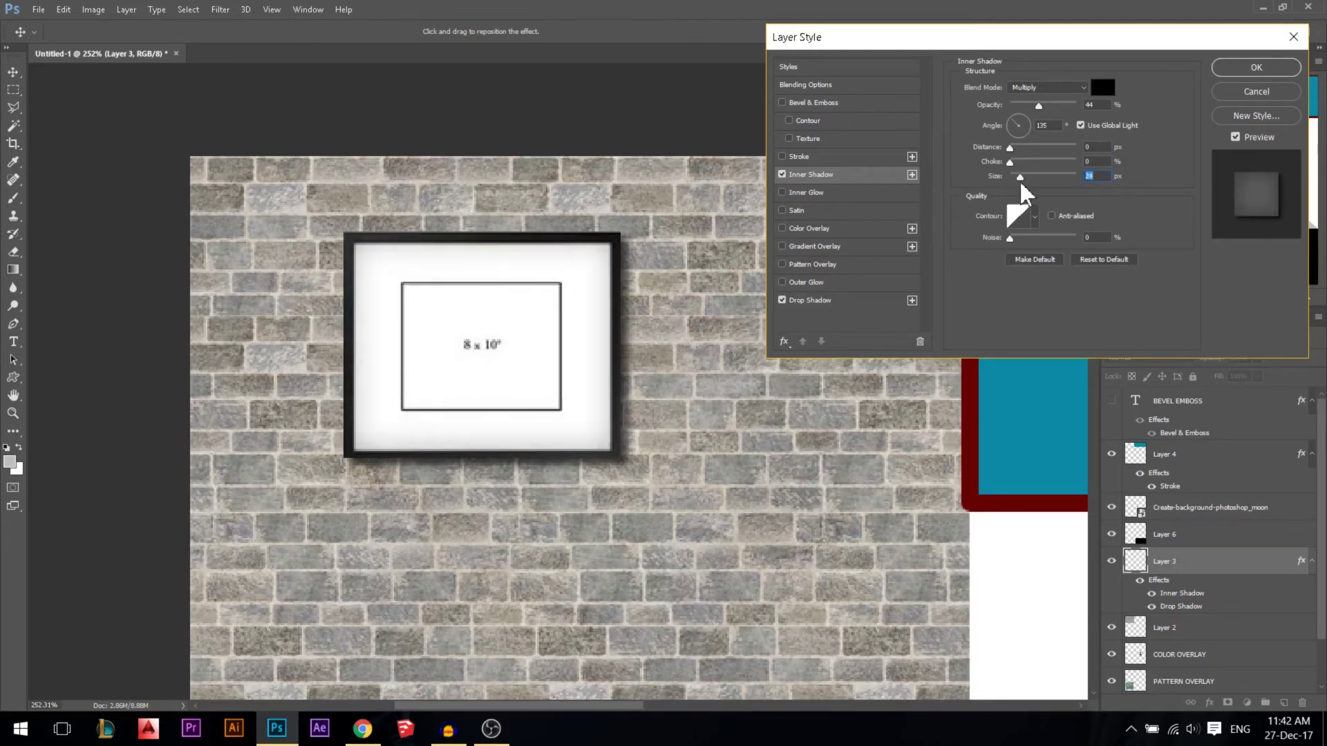
pyautogui.moveTo(1038, 105); pyautogui.dragTo(1121, 101)
pyautogui.moveTo(1020, 177); pyautogui.dragTo(986, 166)
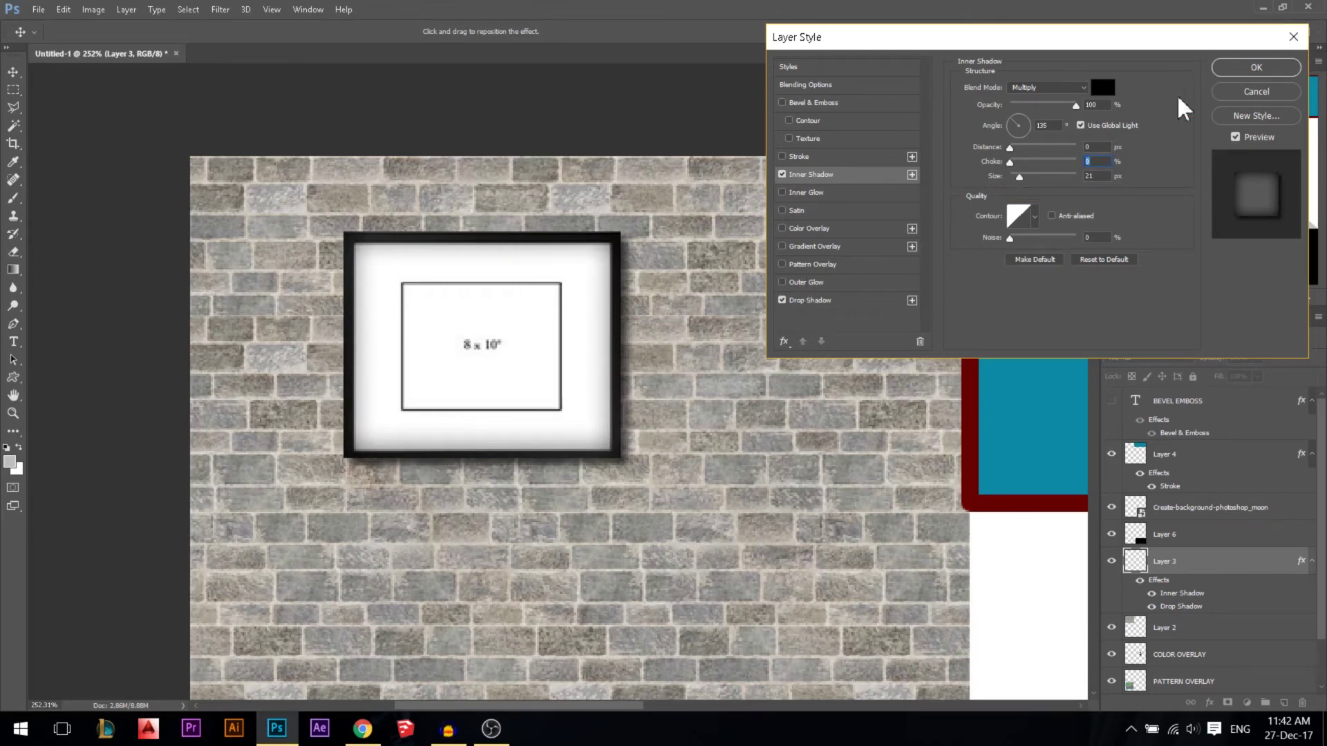
pyautogui.click(1230, 71)
# Select the multicoloured square on the PATTERN OVERLAY layer and move it up slightly on the white canvas
pyautogui.scroll(-3, 660, 172)
pyautogui.scroll(-5, 660, 152)
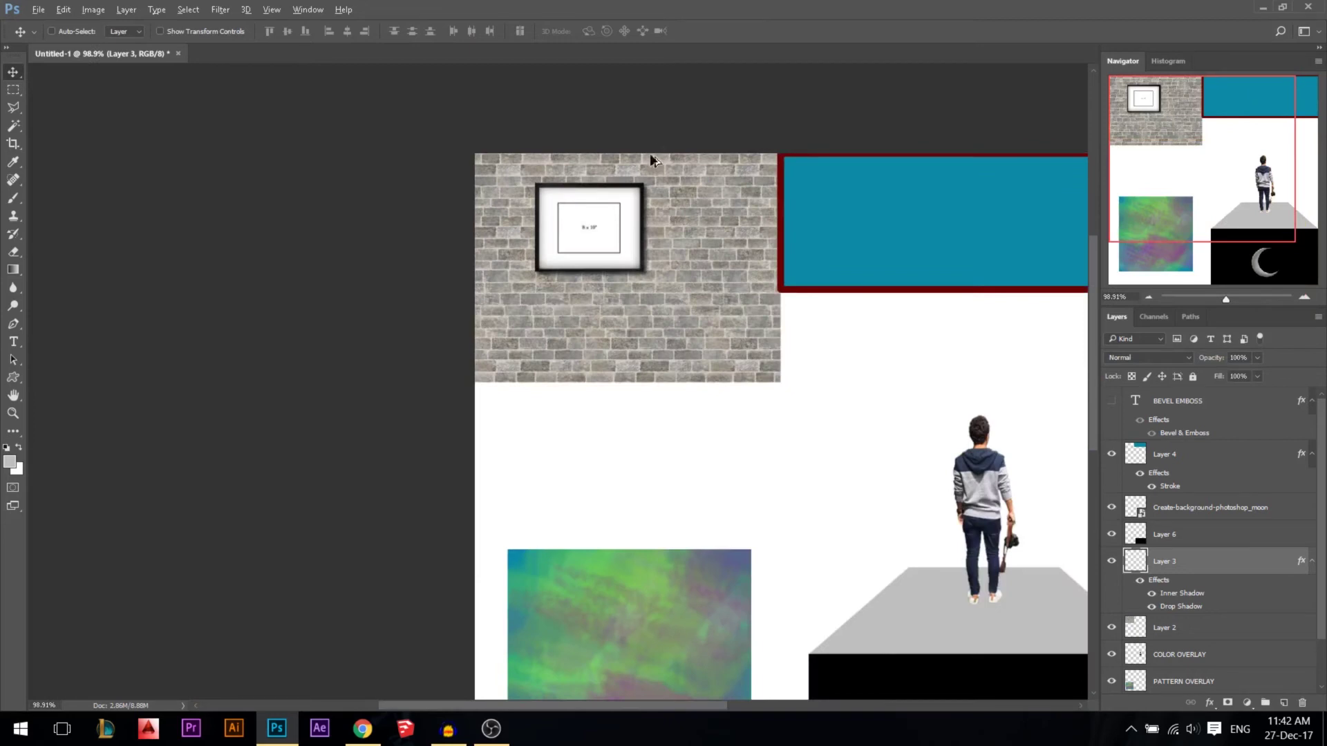
pyautogui.scroll(3, 449, 484)
pyautogui.keyDown('ctrl'); pyautogui.click(379, 498); pyautogui.keyUp('ctrl')
pyautogui.scroll(-1, 557, 463)
pyautogui.scroll(4, 442, 503)
pyautogui.moveTo(434, 511); pyautogui.dragTo(516, 404)
pyautogui.scroll(-3, 511, 374)
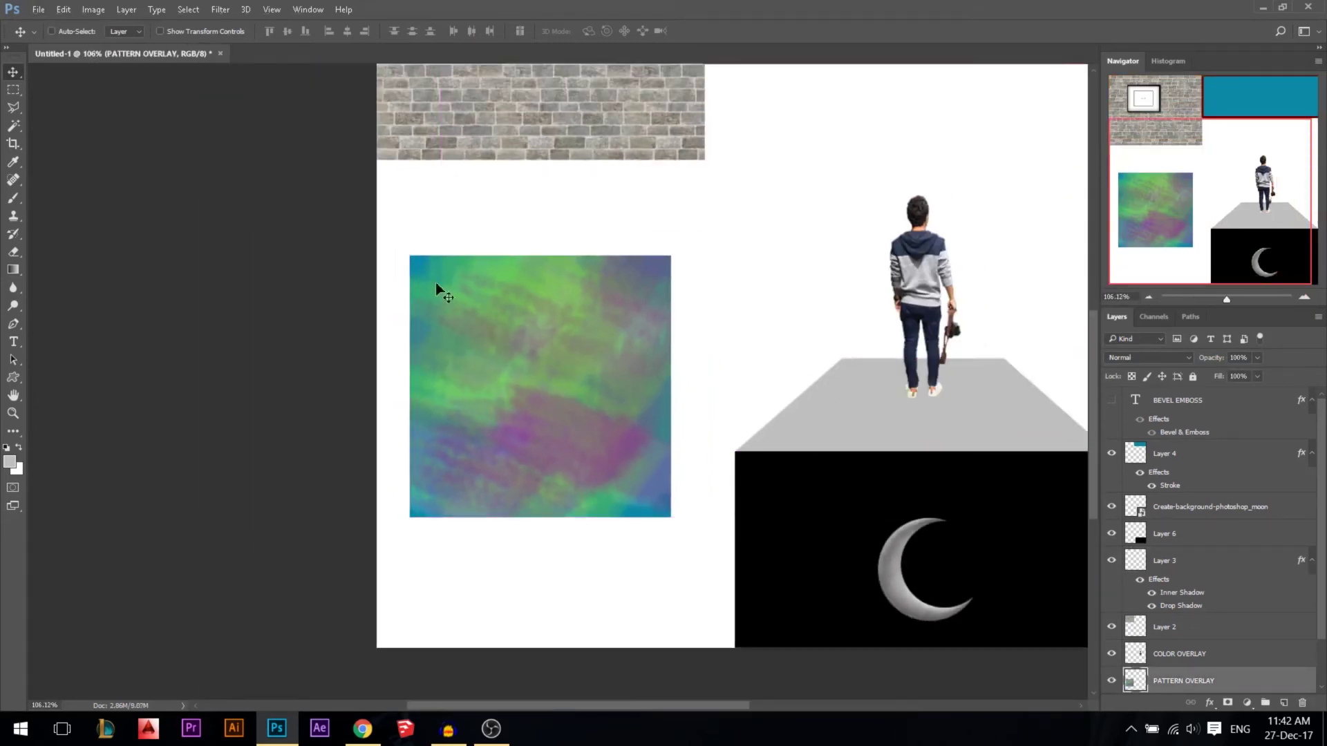
# Add a Pattern Overlay effect to the PATTERN OVERLAY layer using the brown wood panel pattern
pyautogui.rightClick(1190, 674)
pyautogui.click(1009, 75)
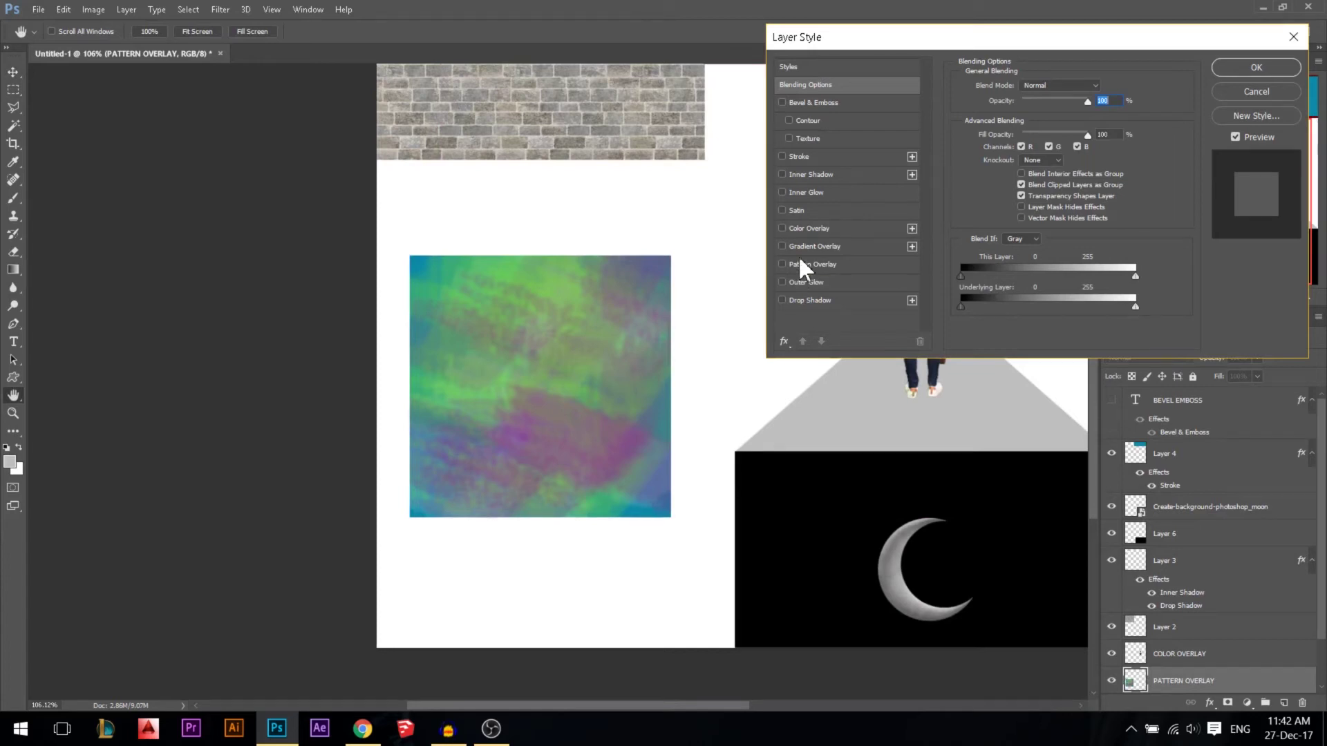
pyautogui.click(806, 263)
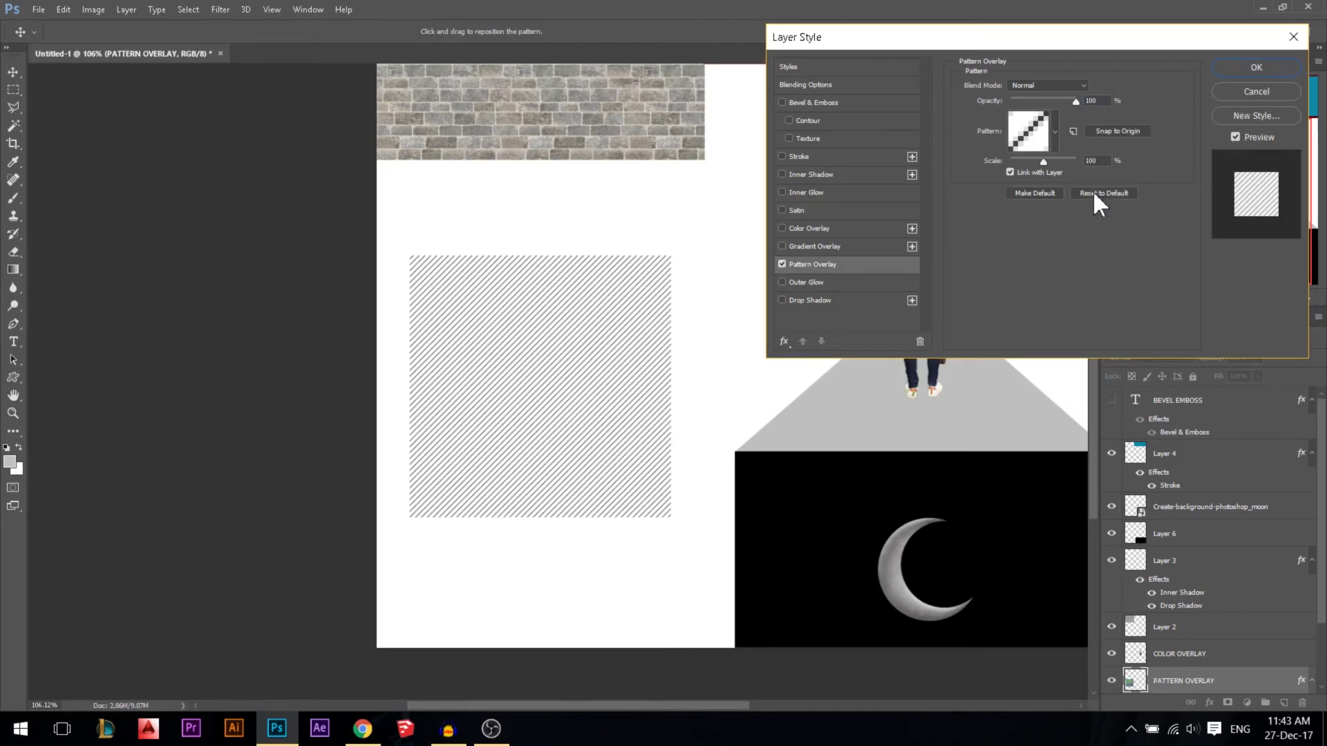
pyautogui.click(1052, 130)
pyautogui.scroll(1, 1025, 219)
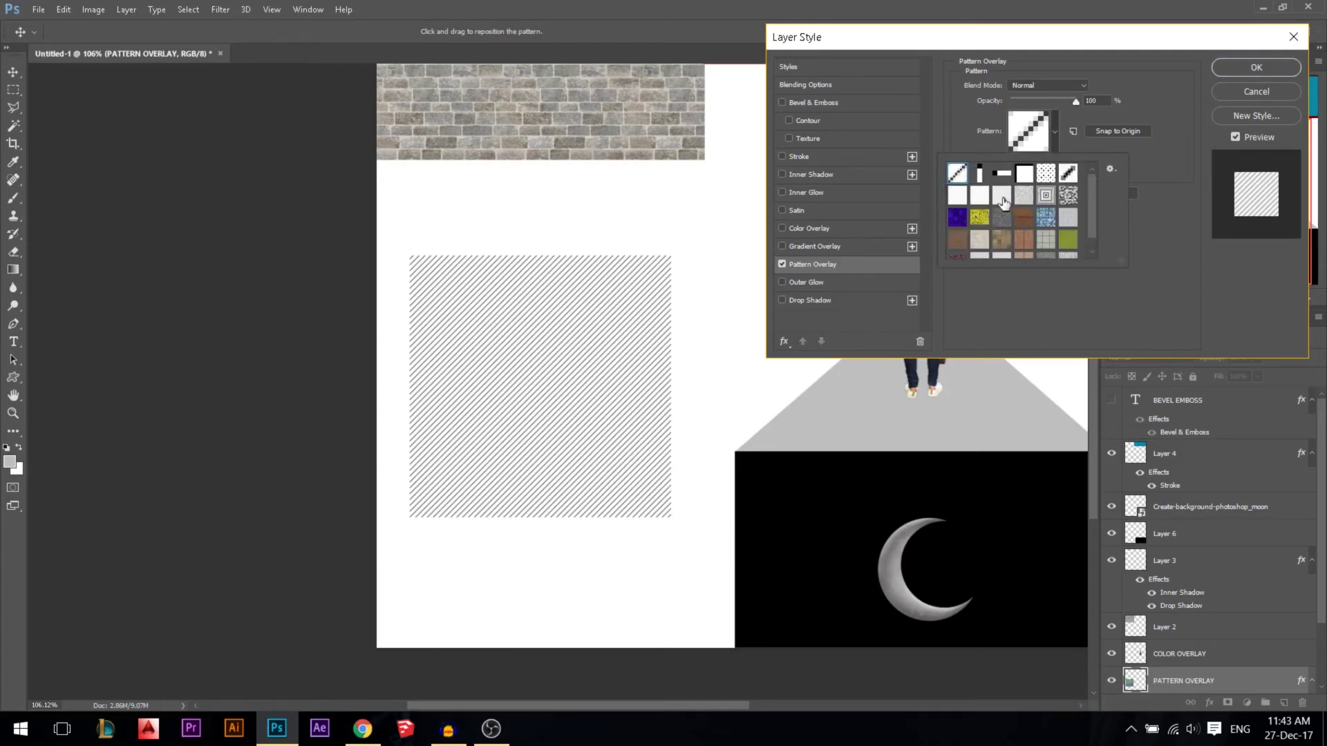
pyautogui.scroll(-1, 1003, 200)
pyautogui.click(1024, 228)
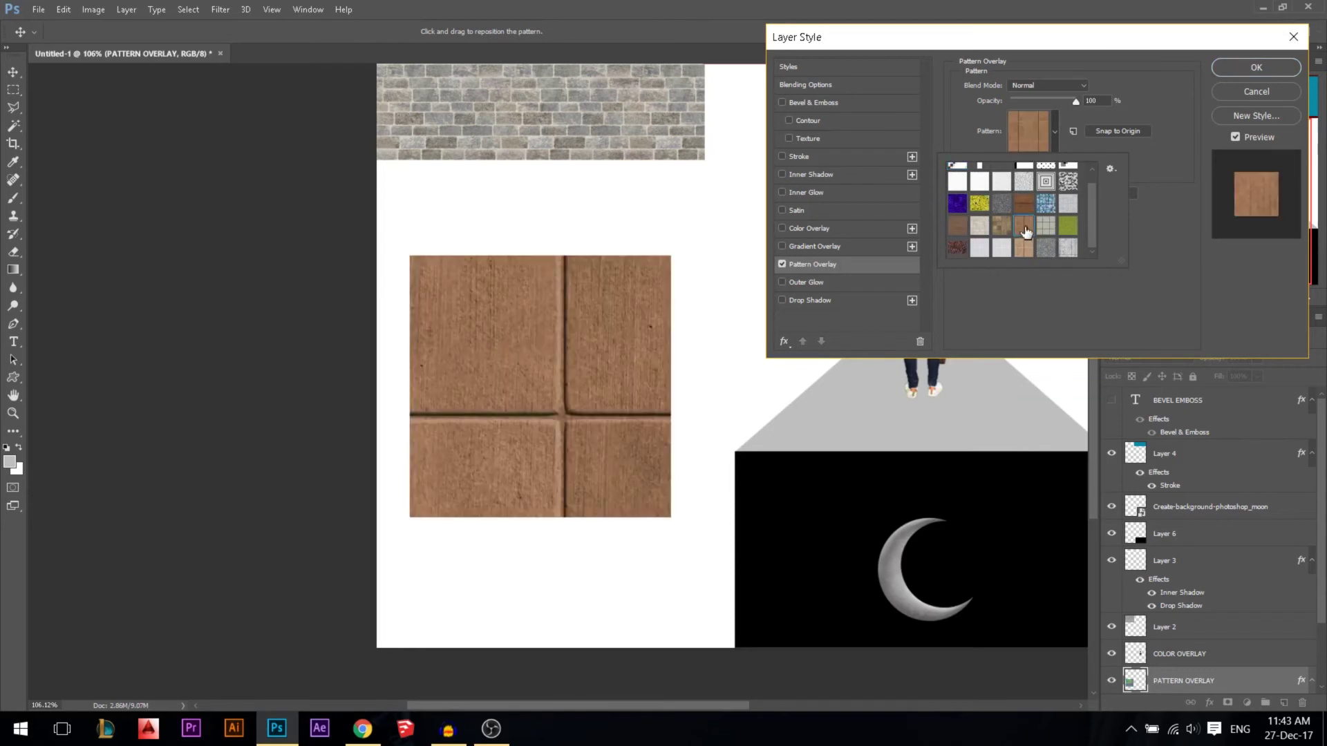
# Check the pattern library options and switch the overlay to the grey stone tile pattern with green joints
pyautogui.click(1166, 201)
pyautogui.click(1056, 130)
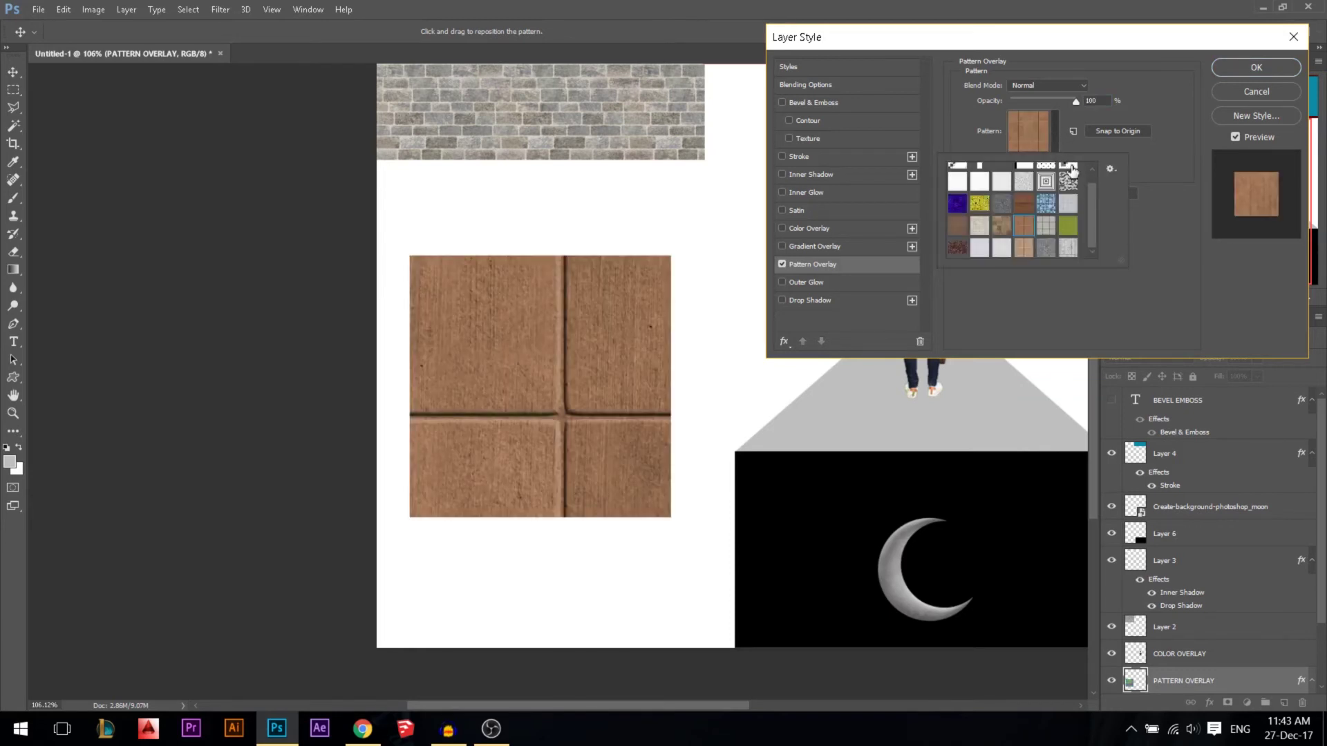
pyautogui.click(1113, 168)
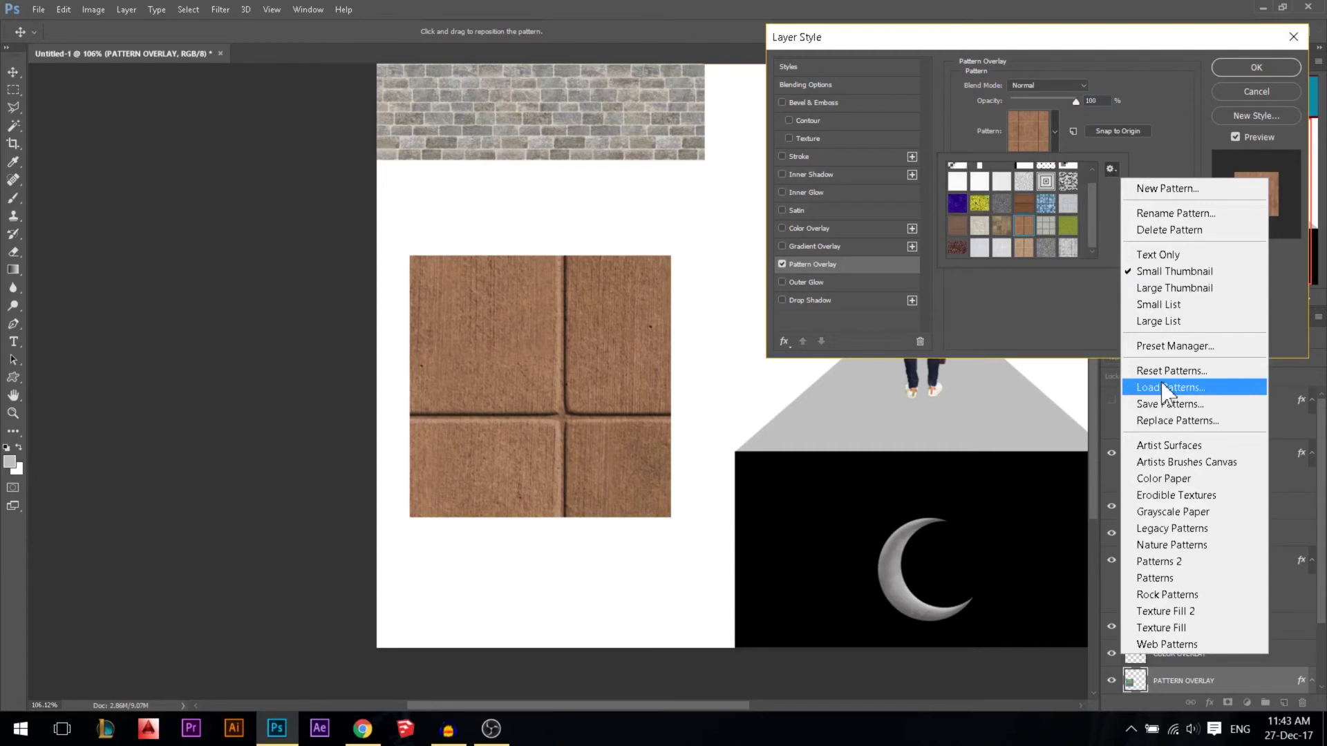
pyautogui.click(1055, 220)
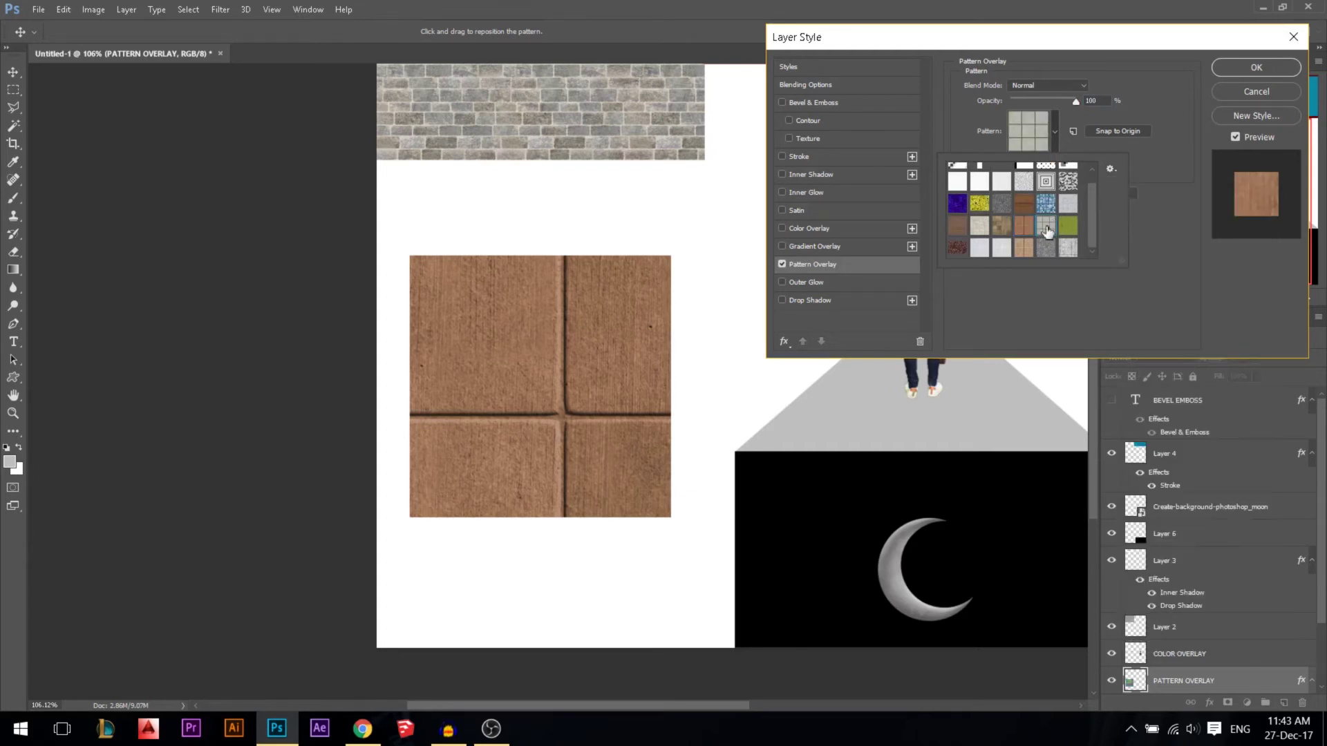
pyautogui.click(1045, 225)
pyautogui.click(1148, 329)
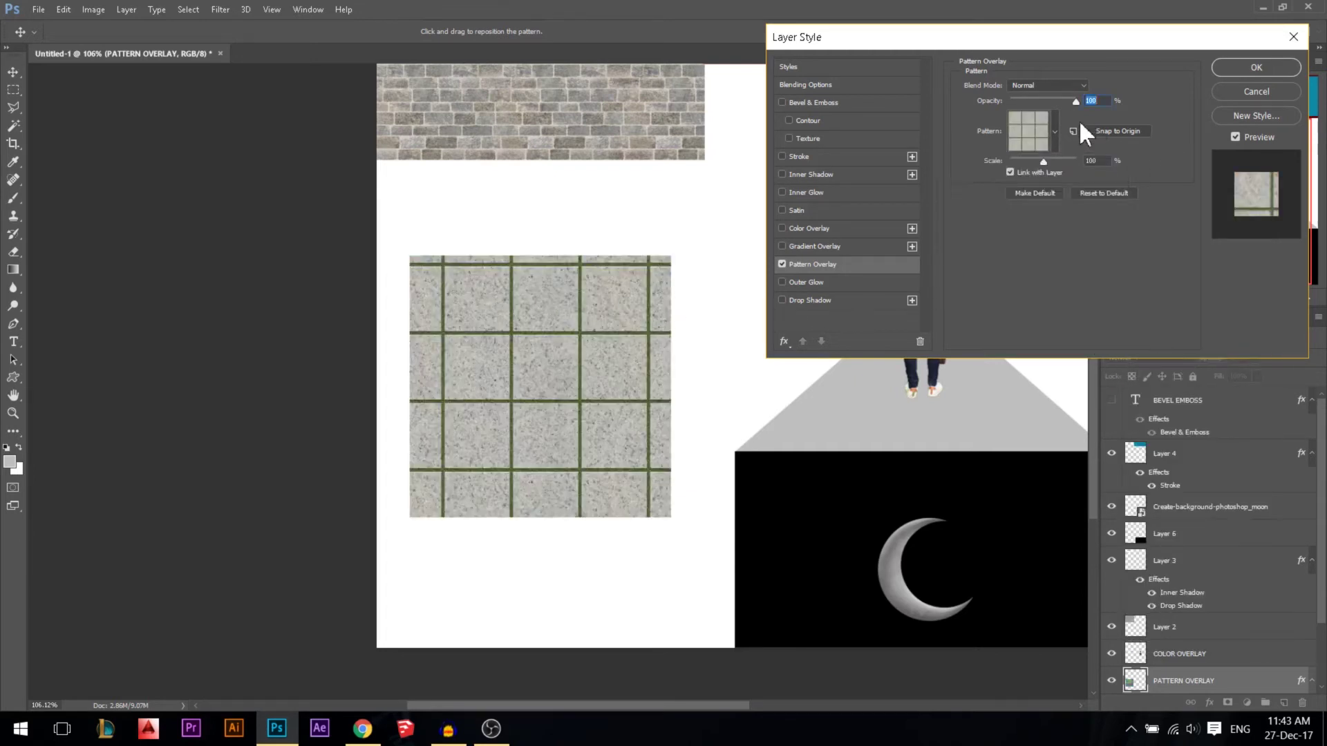
# Keep the stone tile overlay at 100% opacity, set its pattern scale to 41% and apply the style
pyautogui.click(1060, 83)
pyautogui.click(1046, 98)
pyautogui.moveTo(1047, 100); pyautogui.dragTo(1130, 100)
pyautogui.moveTo(1040, 160); pyautogui.dragTo(1023, 159)
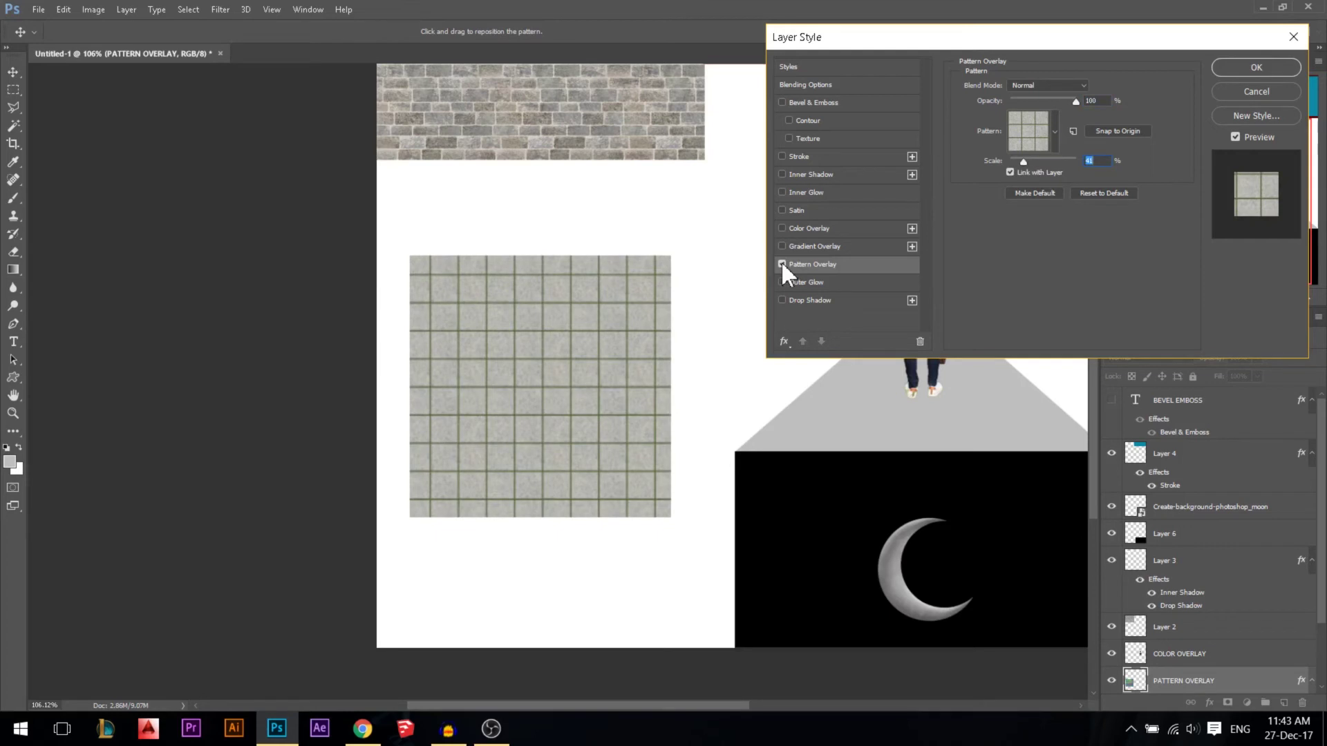
pyautogui.click(1256, 67)
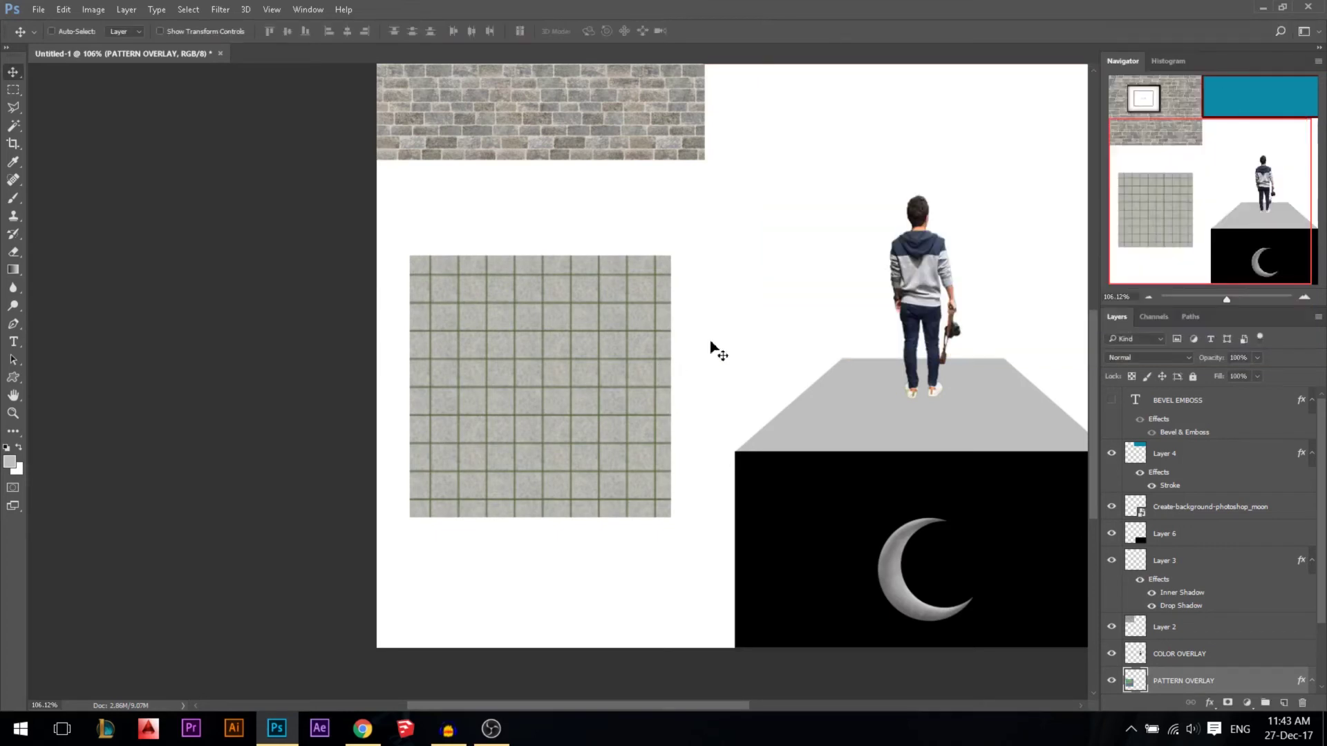
# Select the standing man's COLOR OVERLAY layer and add a Color Overlay effect to it
pyautogui.click(925, 276)
pyautogui.scroll(-1, 925, 277)
pyautogui.scroll(2, 869, 297)
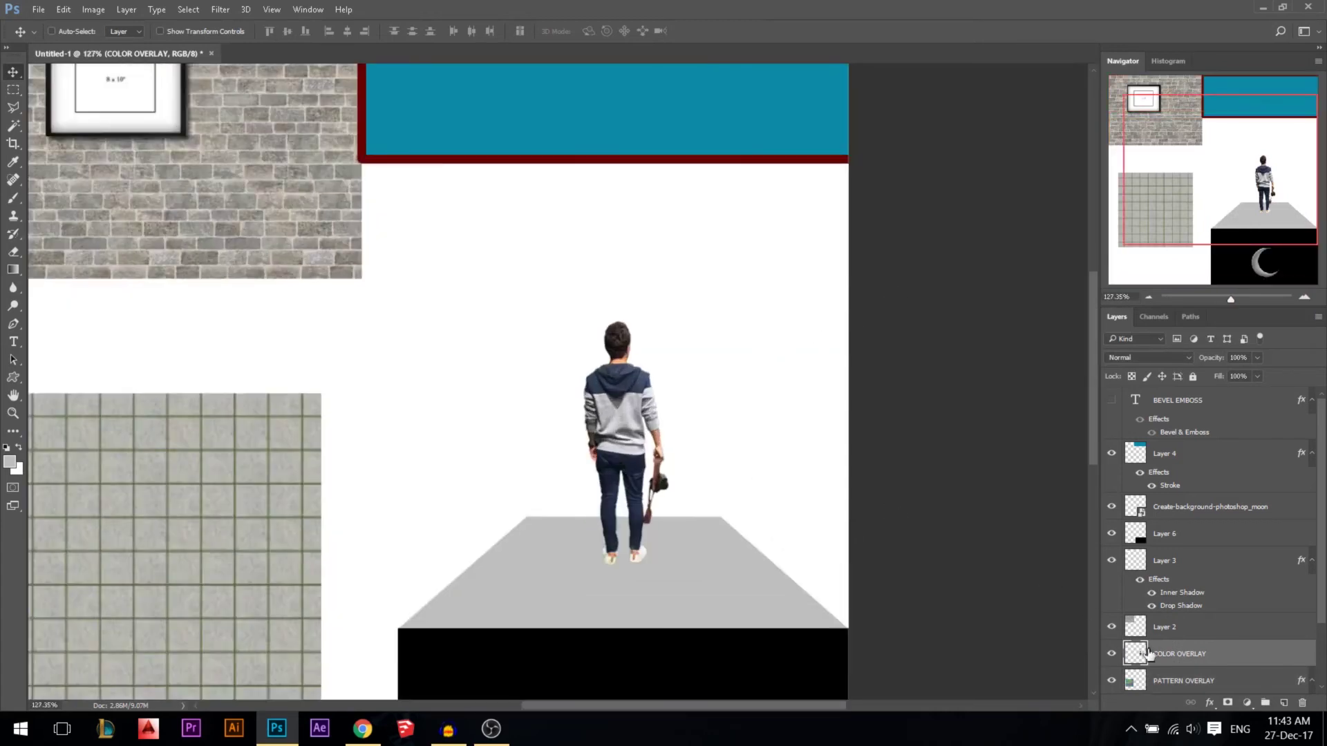
pyautogui.rightClick(1149, 655)
pyautogui.click(1175, 304)
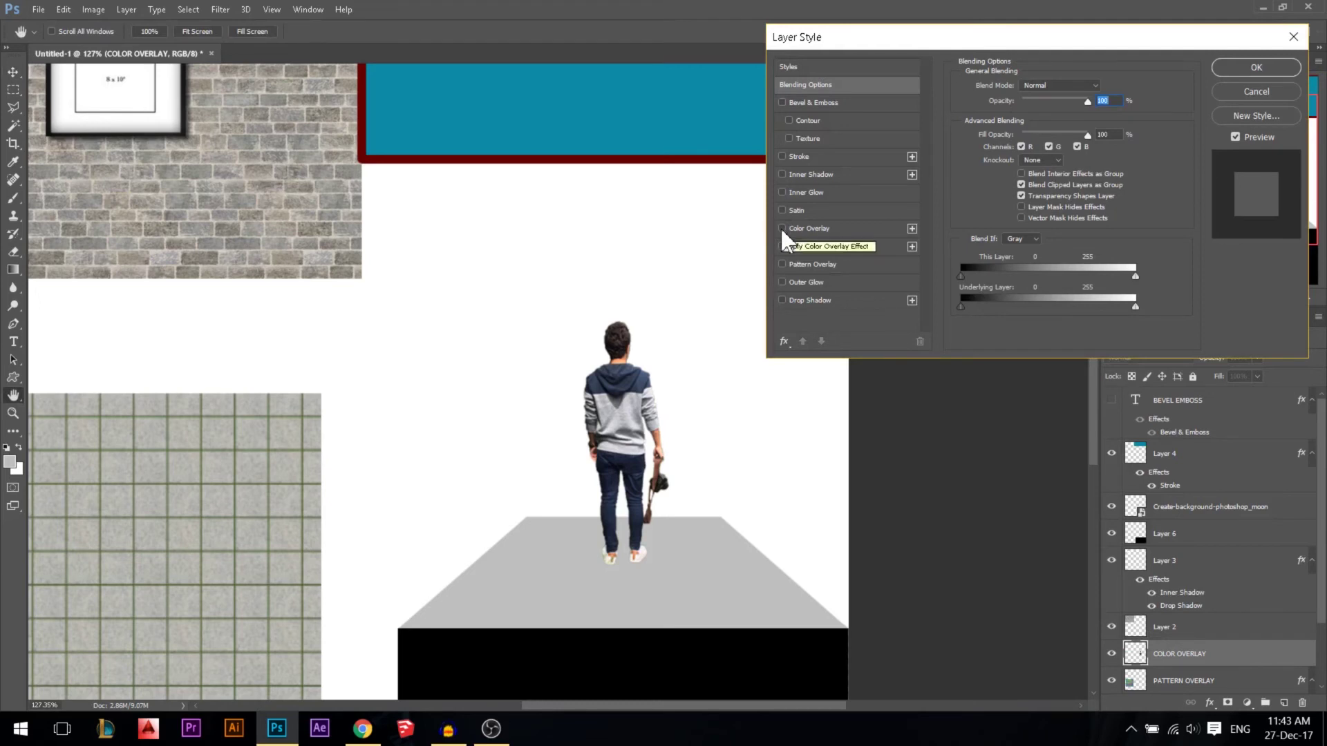
pyautogui.click(782, 229)
pyautogui.click(818, 231)
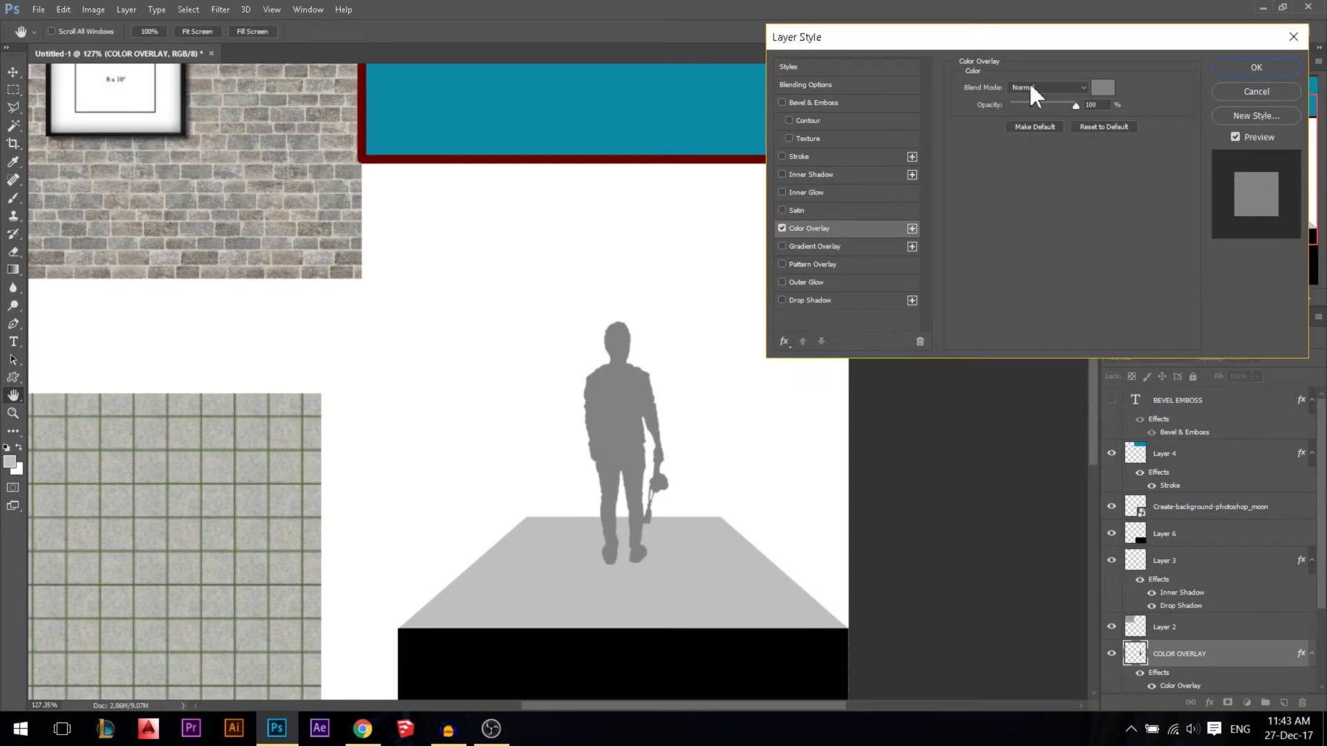
# Try a green overlay colour, set the Color Overlay to black (000000) and apply the style
pyautogui.click(1101, 92)
pyautogui.click(551, 276)
pyautogui.click(652, 222)
pyautogui.click(677, 266)
pyautogui.moveTo(682, 268); pyautogui.dragTo(682, 291)
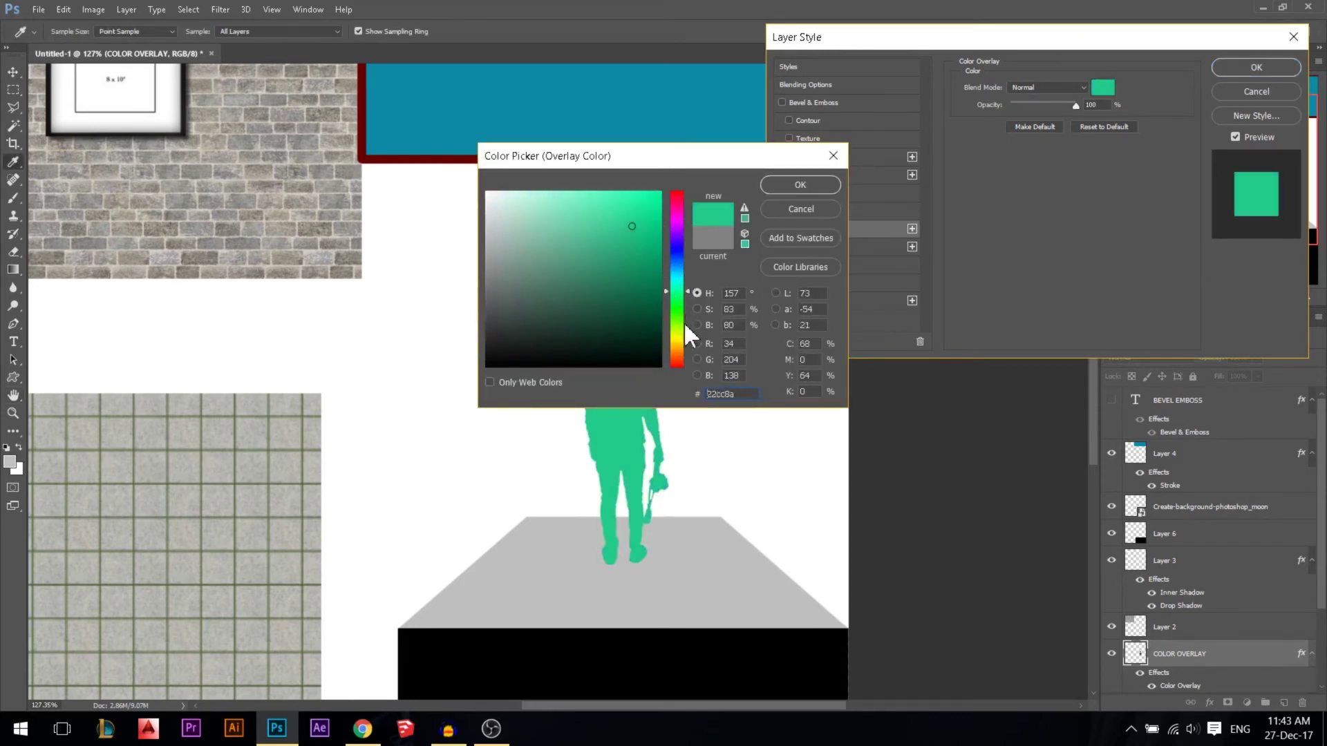
pyautogui.click(627, 353)
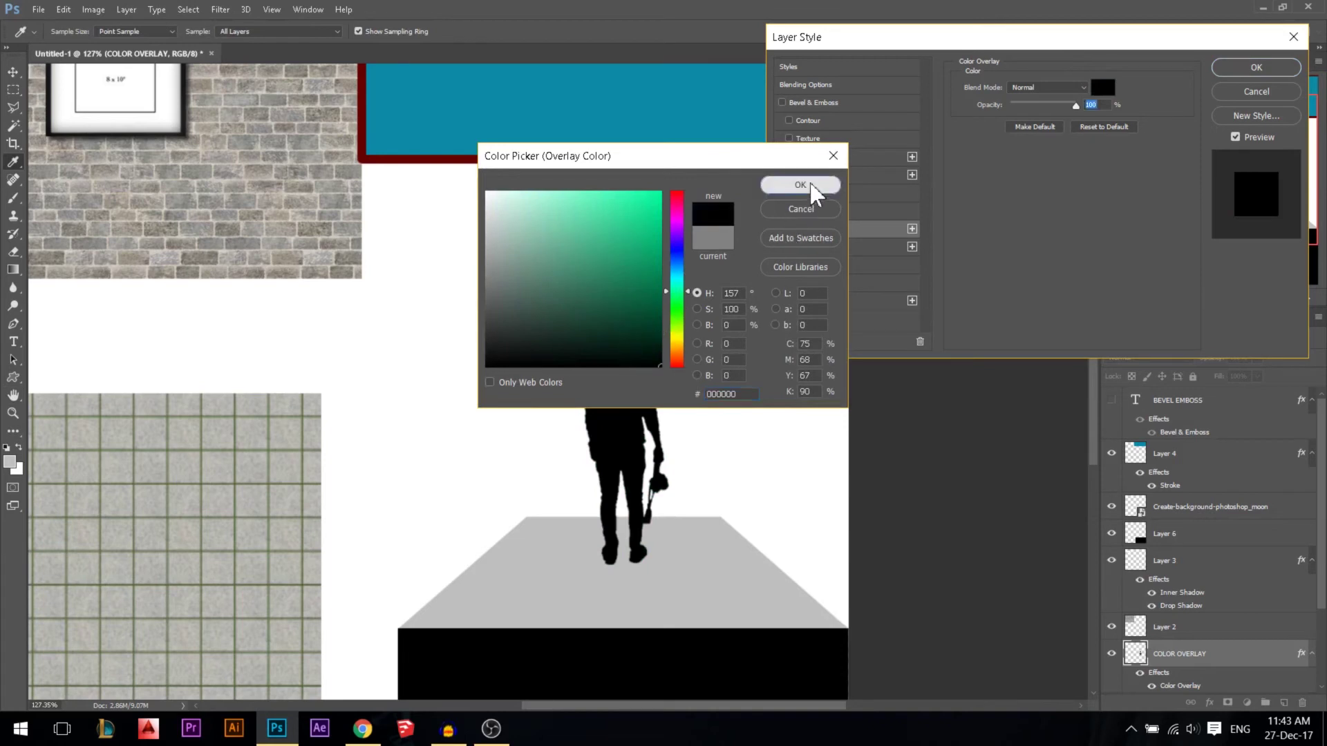
pyautogui.click(818, 184)
pyautogui.click(1256, 67)
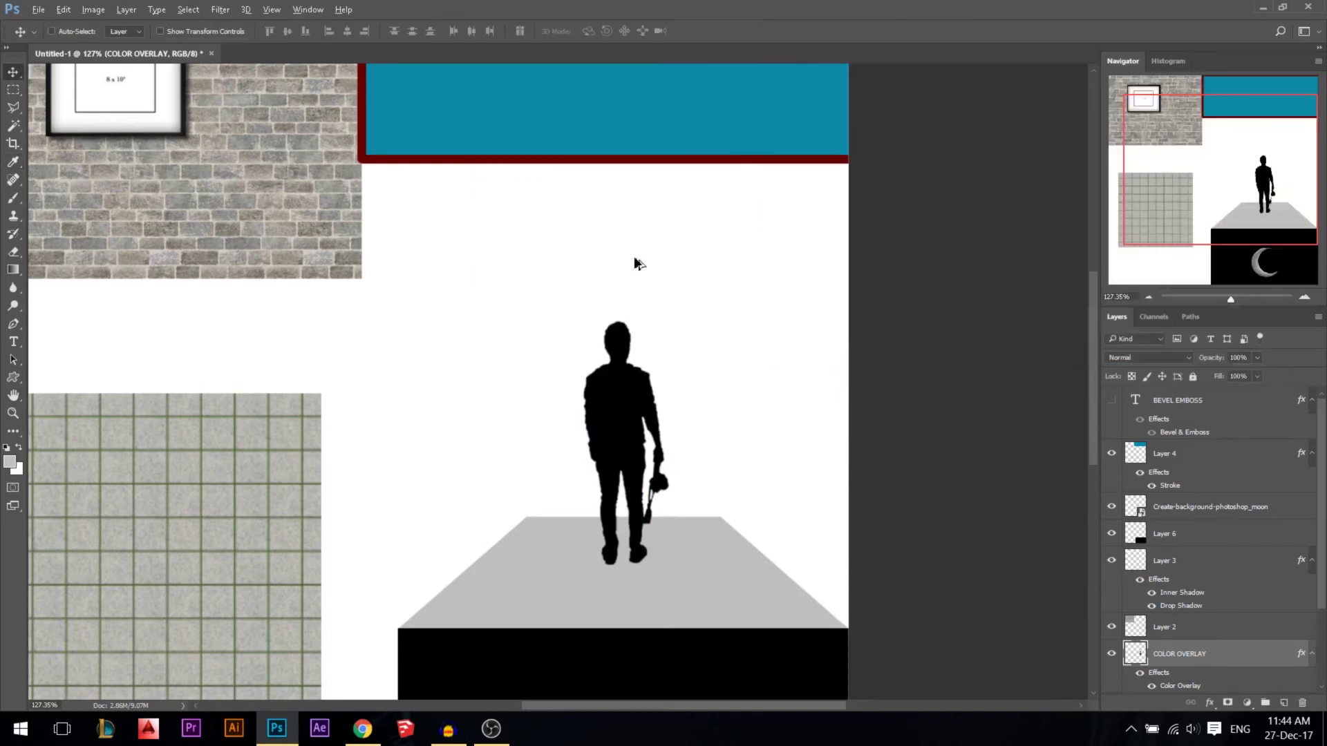
# Transform the black silhouette into a slanted shadow on the grey floor, and undo both the transformation and the Color Overlay
pyautogui.hotkey('ctrl', '0')
pyautogui.hotkey('ctrl', 't')
pyautogui.moveTo(707, 313); pyautogui.dragTo(747, 517)
pyautogui.press('Return')
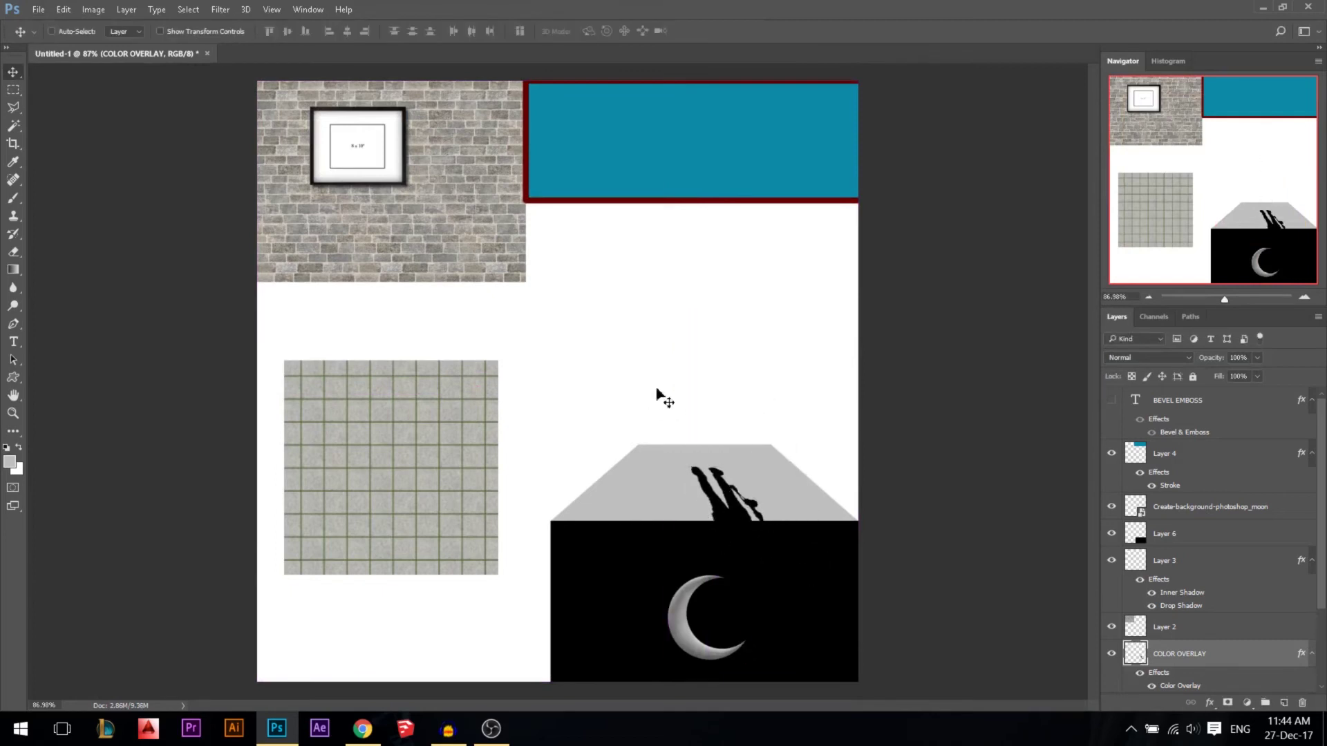
pyautogui.hotkey('ctrl', 'alt', 'z')
pyautogui.hotkey('ctrl', 'alt', 'z')
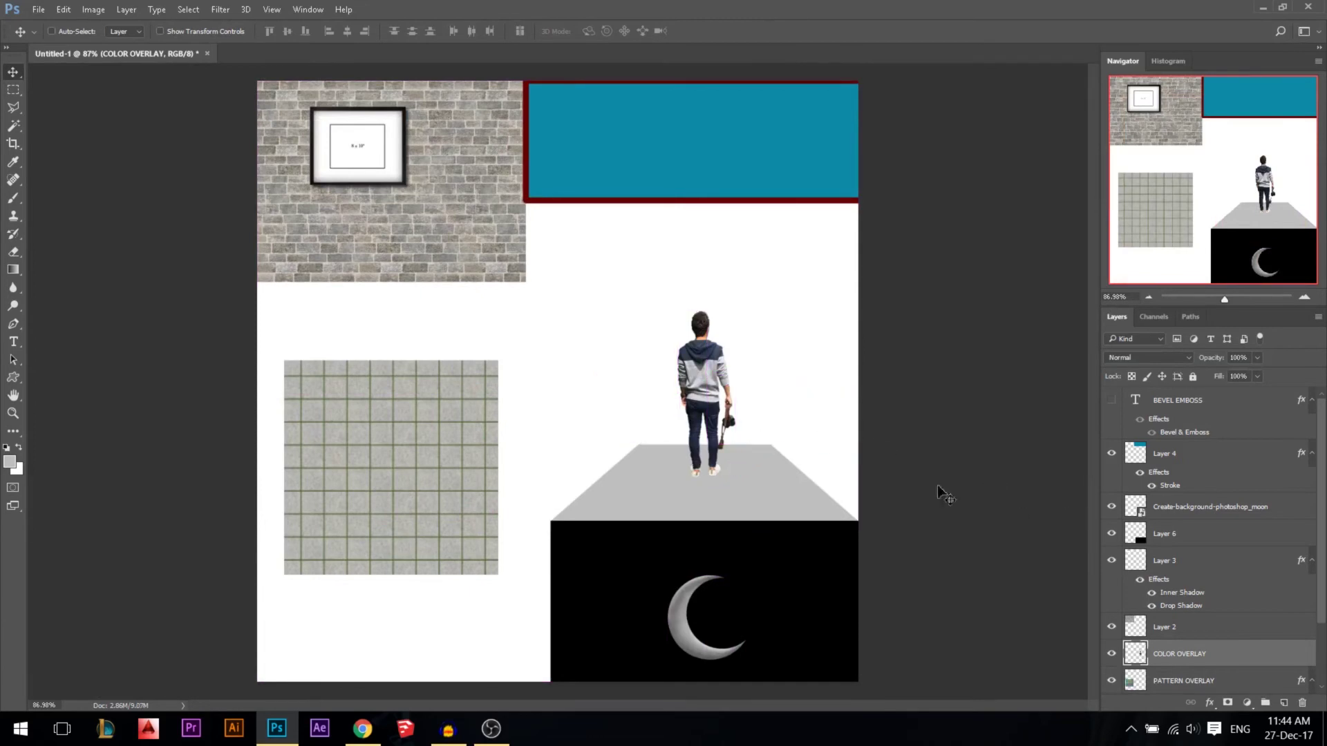
# Load the man's outline as a selection, fill it with black and undo the fill
pyautogui.scroll(3, 745, 419)
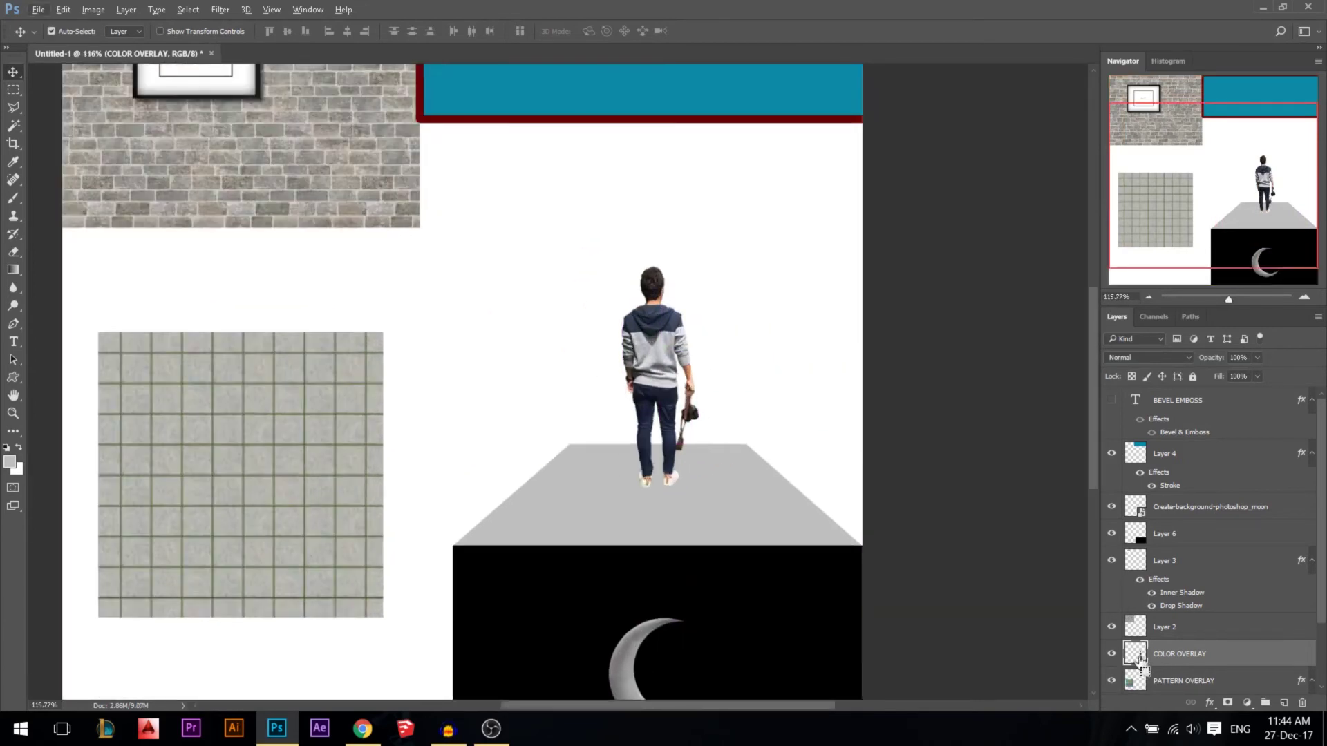
pyautogui.keyDown('ctrl'); pyautogui.click(1137, 657); pyautogui.keyUp('ctrl')
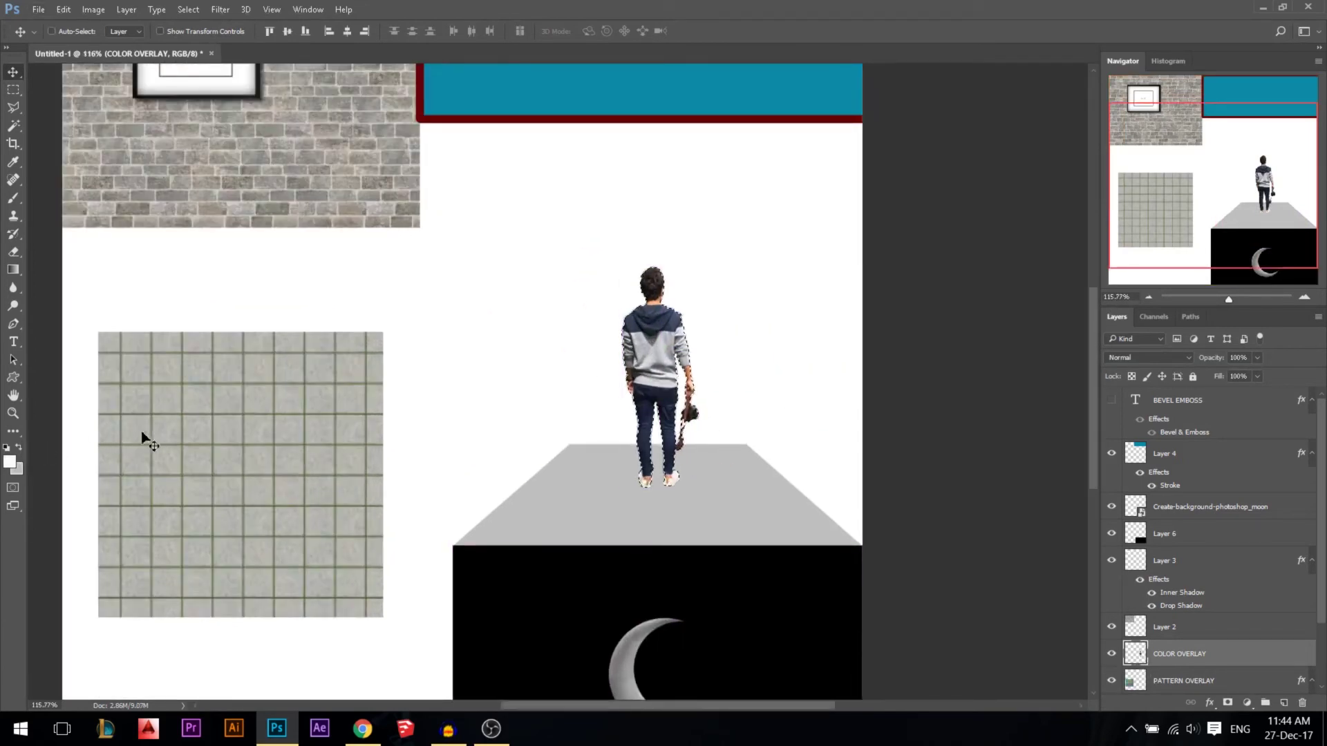
pyautogui.hotkey('alt', 'BackSpace')
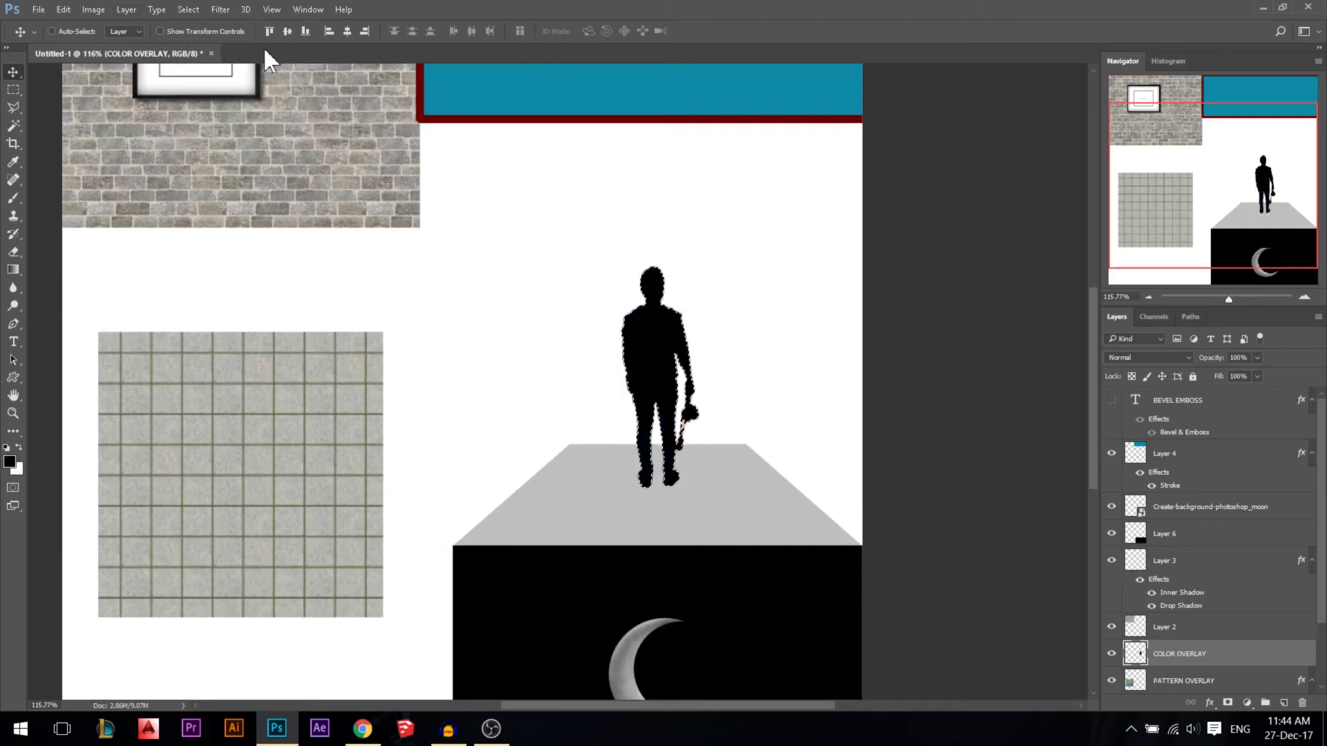
pyautogui.hotkey('ctrl', 'z')
pyautogui.rightClick(1156, 670)
pyautogui.click(1017, 56)
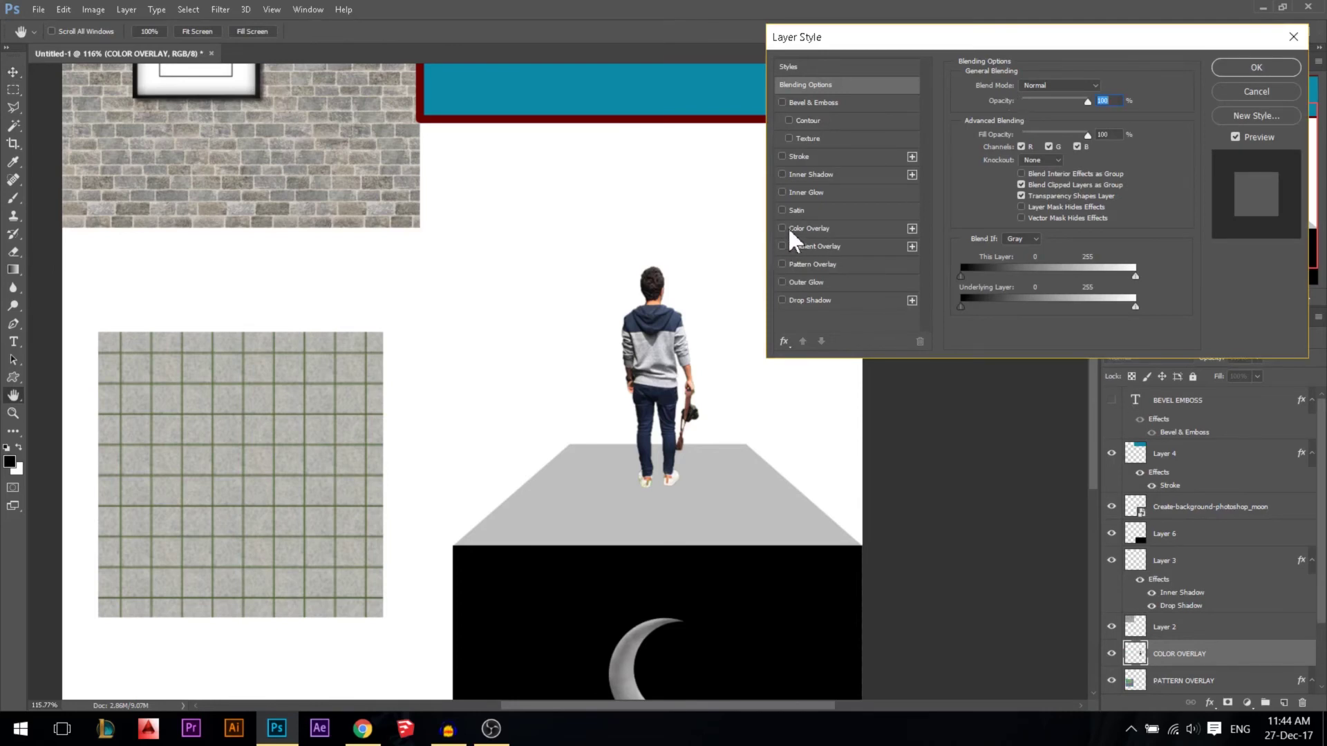
pyautogui.click(1237, 90)
# Select the crescent moon on the black background and add an Outer Glow effect to its layer
pyautogui.scroll(-3, 808, 251)
pyautogui.moveTo(627, 585); pyautogui.dragTo(628, 571)
pyautogui.scroll(2, 653, 595)
pyautogui.scroll(-1, 836, 353)
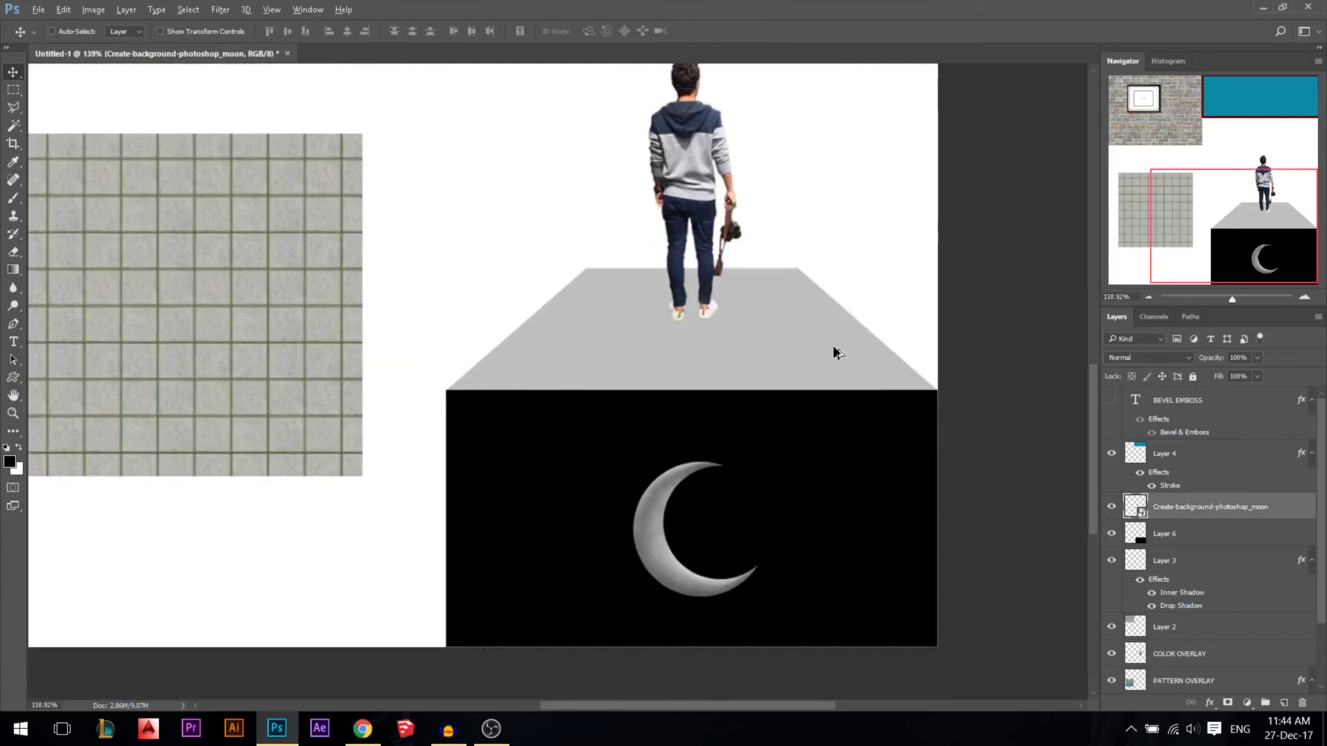
pyautogui.rightClick(1267, 508)
pyautogui.click(960, 101)
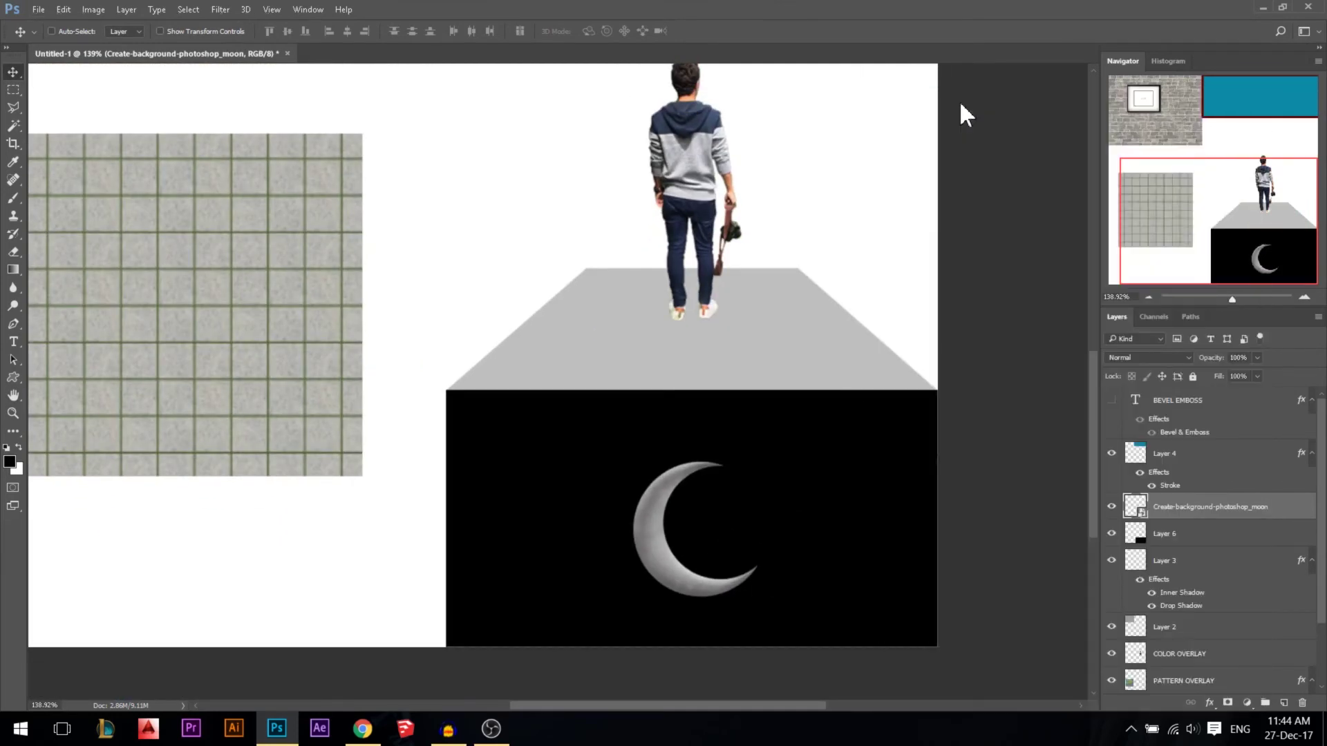
pyautogui.moveTo(893, 31); pyautogui.dragTo(995, 69)
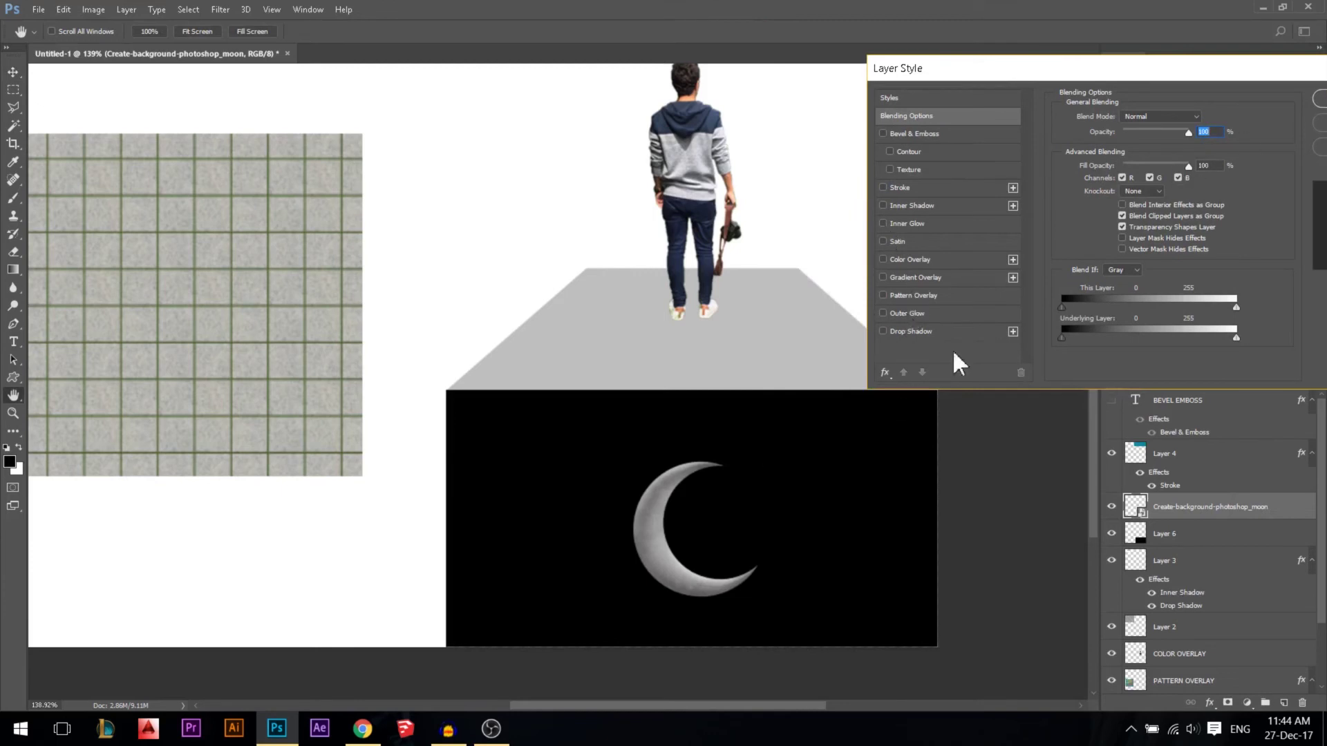
pyautogui.scroll(-2, 669, 503)
pyautogui.scroll(5, 698, 507)
pyautogui.scroll(-3, 686, 468)
pyautogui.scroll(3, 732, 536)
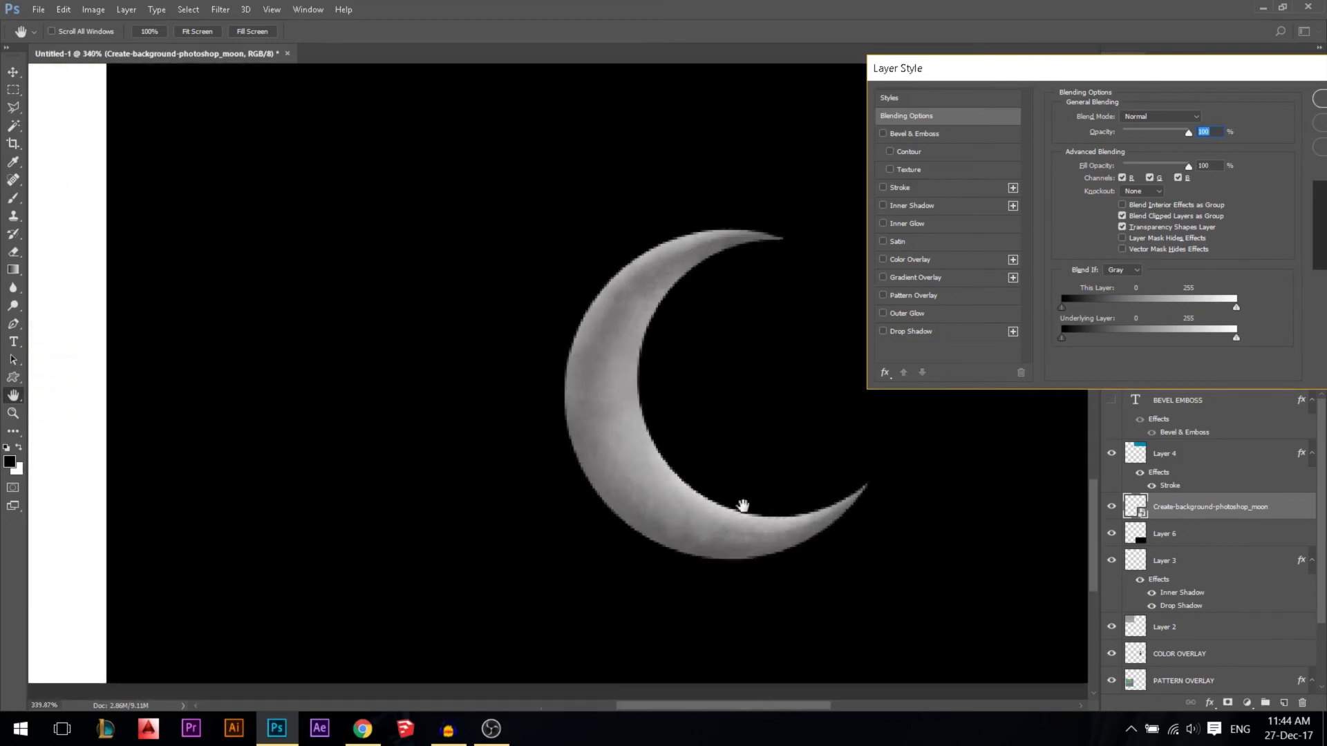
pyautogui.moveTo(967, 76); pyautogui.dragTo(1035, 54)
pyautogui.click(975, 289)
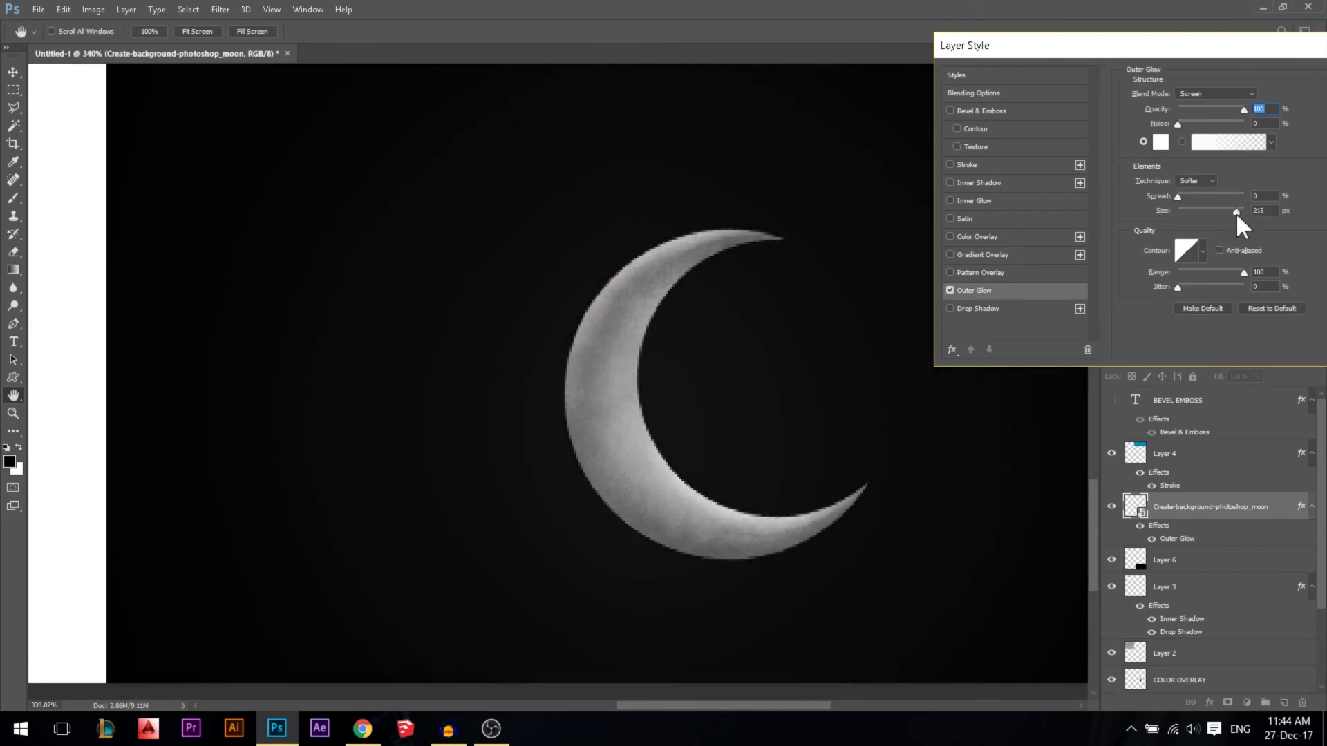
# Set the Outer Glow's size to 0 px and range to 1%, keeping its opacity at 100%
pyautogui.moveTo(1244, 211); pyautogui.dragTo(1177, 211)
pyautogui.moveTo(1139, 276); pyautogui.dragTo(1119, 109)
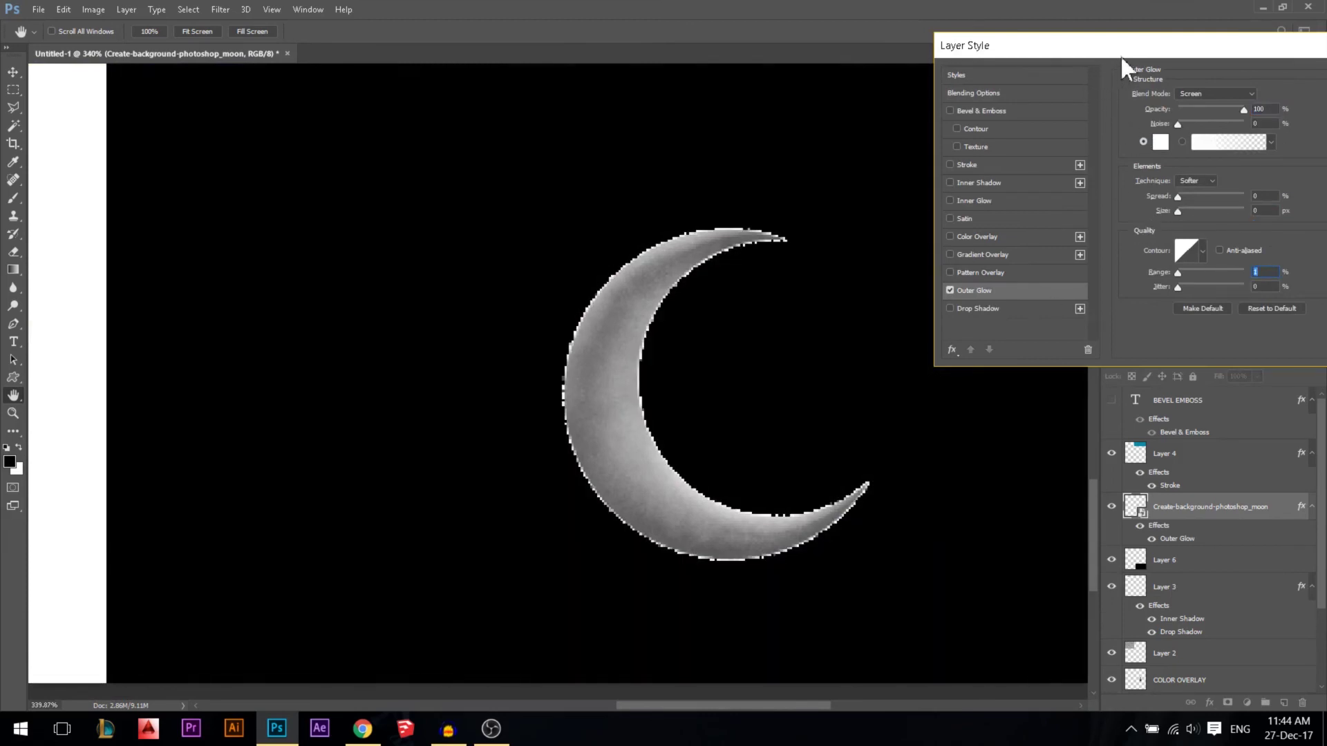
pyautogui.moveTo(1113, 41); pyautogui.dragTo(1095, 38)
pyautogui.moveTo(1226, 105)
pyautogui.mouseDown()
pyautogui.moveTo(1109, 103)
pyautogui.moveTo(1226, 105)
pyautogui.mouseUp()
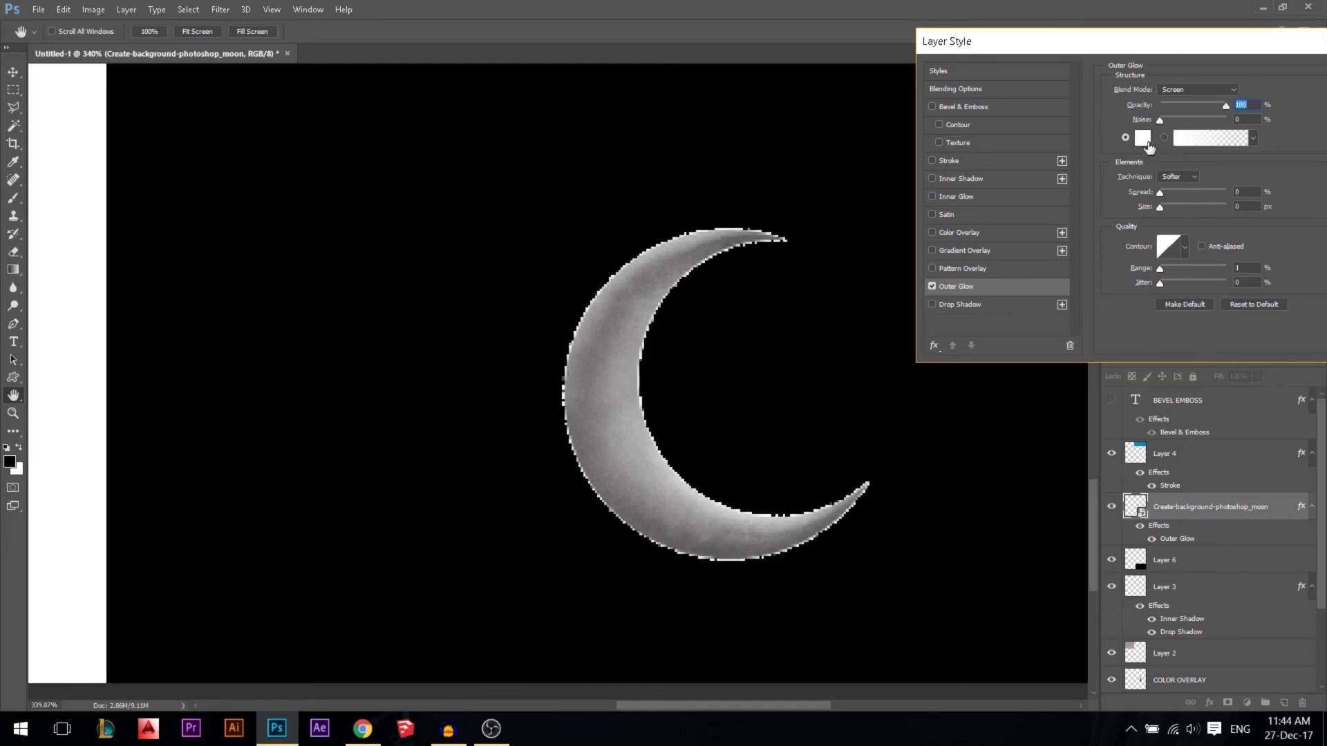
# Check the Outer Glow's colour, blend modes and Precise technique, keeping white, Screen and Softer
pyautogui.click(1142, 137)
pyautogui.moveTo(515, 214); pyautogui.dragTo(482, 181)
pyautogui.click(797, 185)
pyautogui.click(1199, 90)
pyautogui.click(1199, 89)
pyautogui.click(1178, 177)
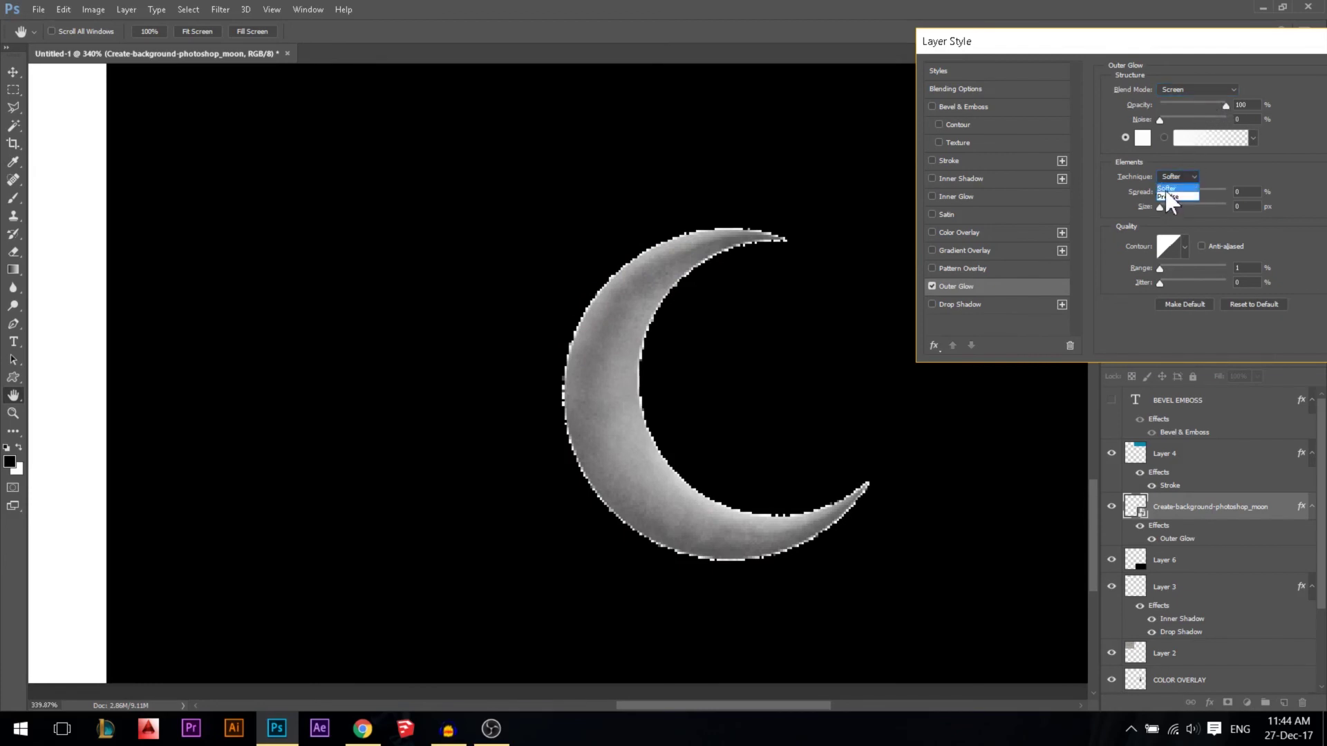
pyautogui.click(1166, 197)
pyautogui.click(1172, 178)
pyautogui.click(1168, 188)
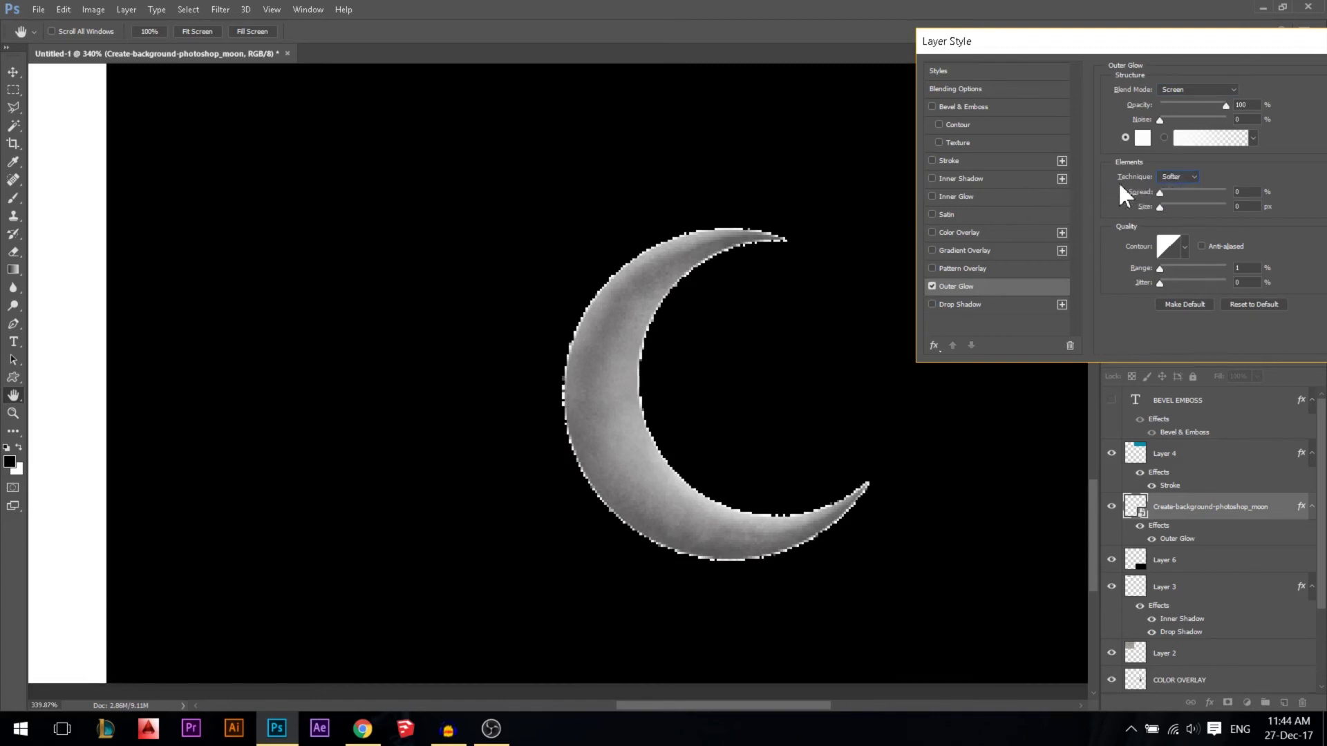
# Try different Outer Glow sizes, settling on a few pixels, and set its range to 100%
pyautogui.moveTo(1164, 196)
pyautogui.mouseDown()
pyautogui.moveTo(1230, 197)
pyautogui.moveTo(1140, 197)
pyautogui.moveTo(1166, 208)
pyautogui.mouseUp()
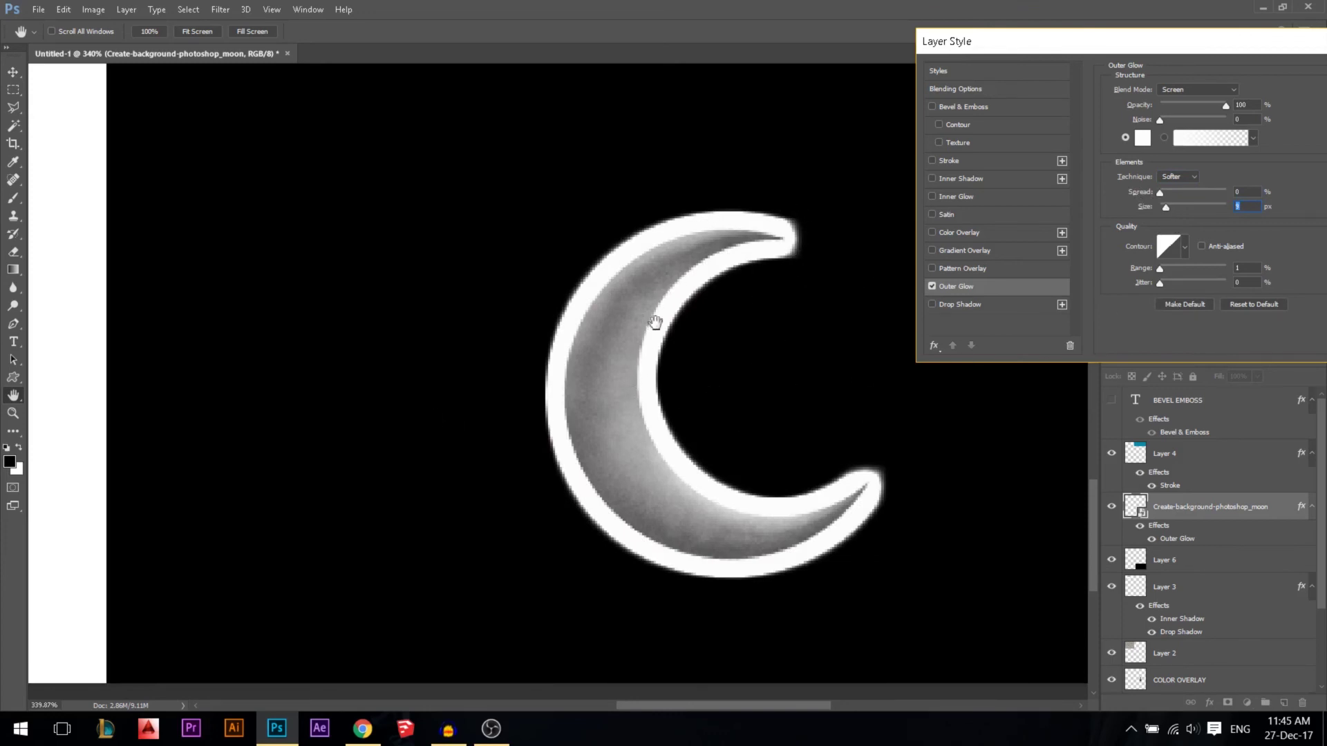
pyautogui.moveTo(1165, 208); pyautogui.dragTo(1165, 208)
pyautogui.moveTo(1161, 271)
pyautogui.mouseDown()
pyautogui.moveTo(1277, 271)
pyautogui.moveTo(1151, 269)
pyautogui.mouseUp()
pyautogui.moveTo(1159, 282); pyautogui.dragTo(1313, 269)
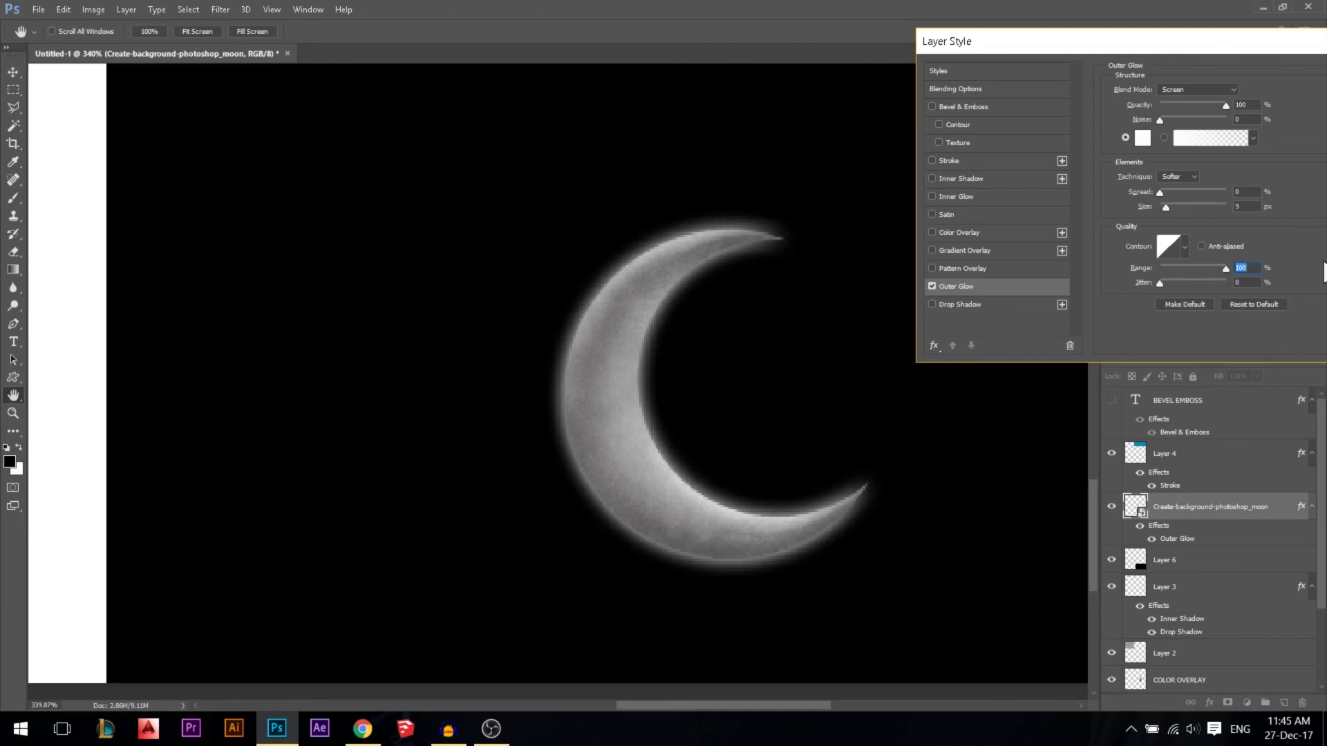
pyautogui.moveTo(1166, 206); pyautogui.dragTo(1166, 210)
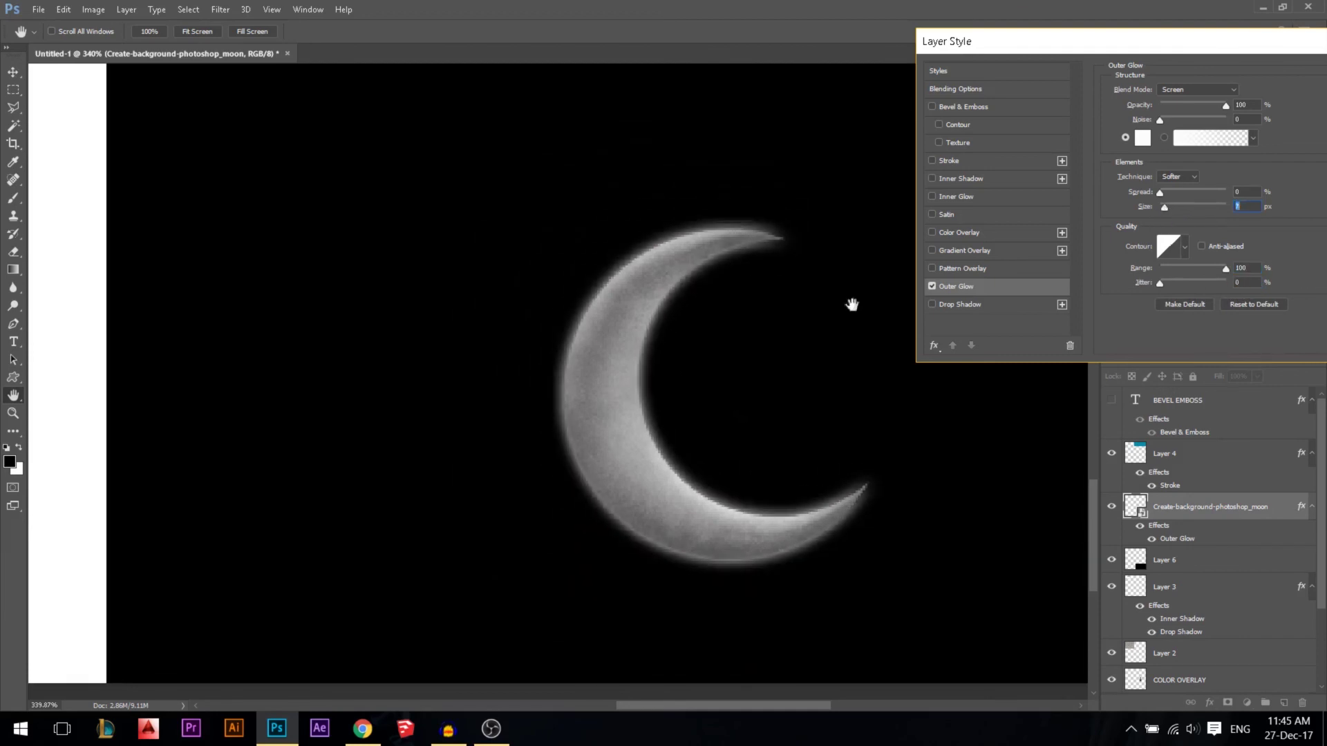
# Compare the moon with and without the outer glow
pyautogui.click(931, 286)
pyautogui.click(931, 286)
pyautogui.click(931, 286)
pyautogui.click(931, 286)
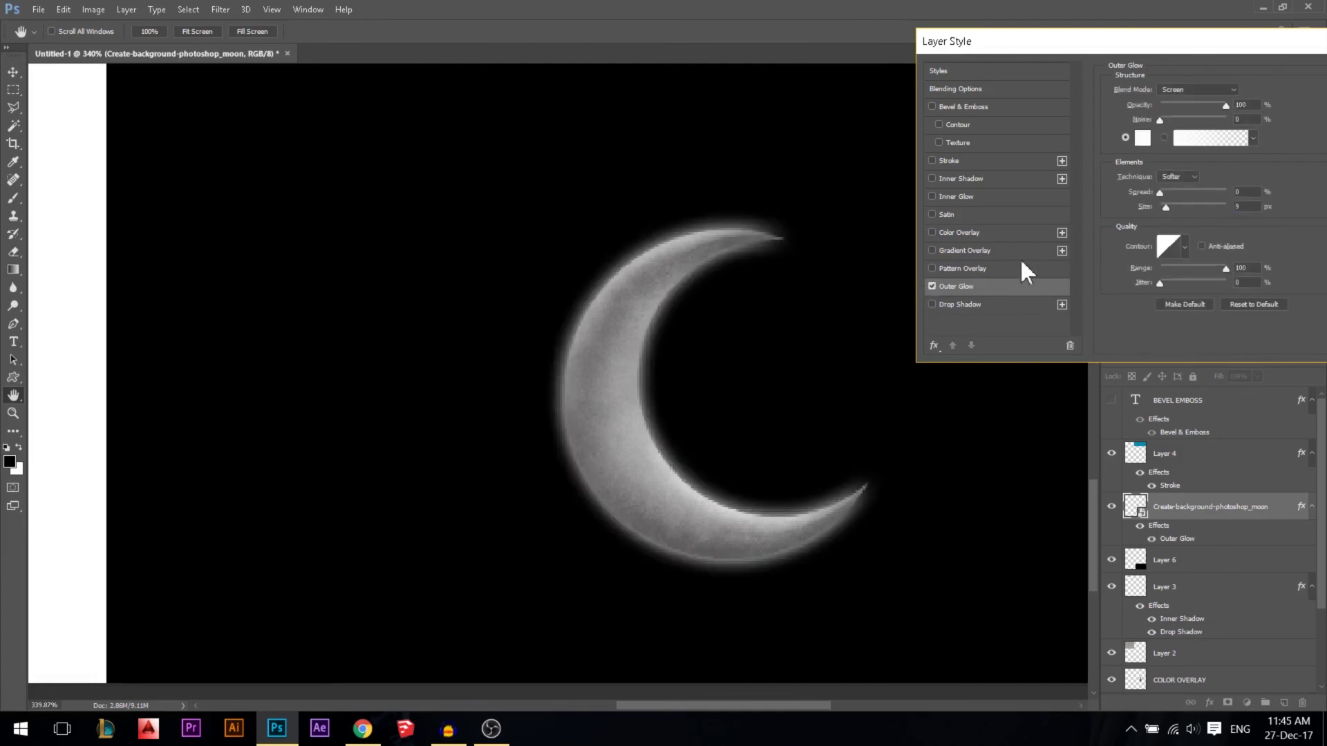
# Turn off the Outer Glow and add an Inner Glow with 100% opacity, 0 px size and 1% range
pyautogui.click(932, 286)
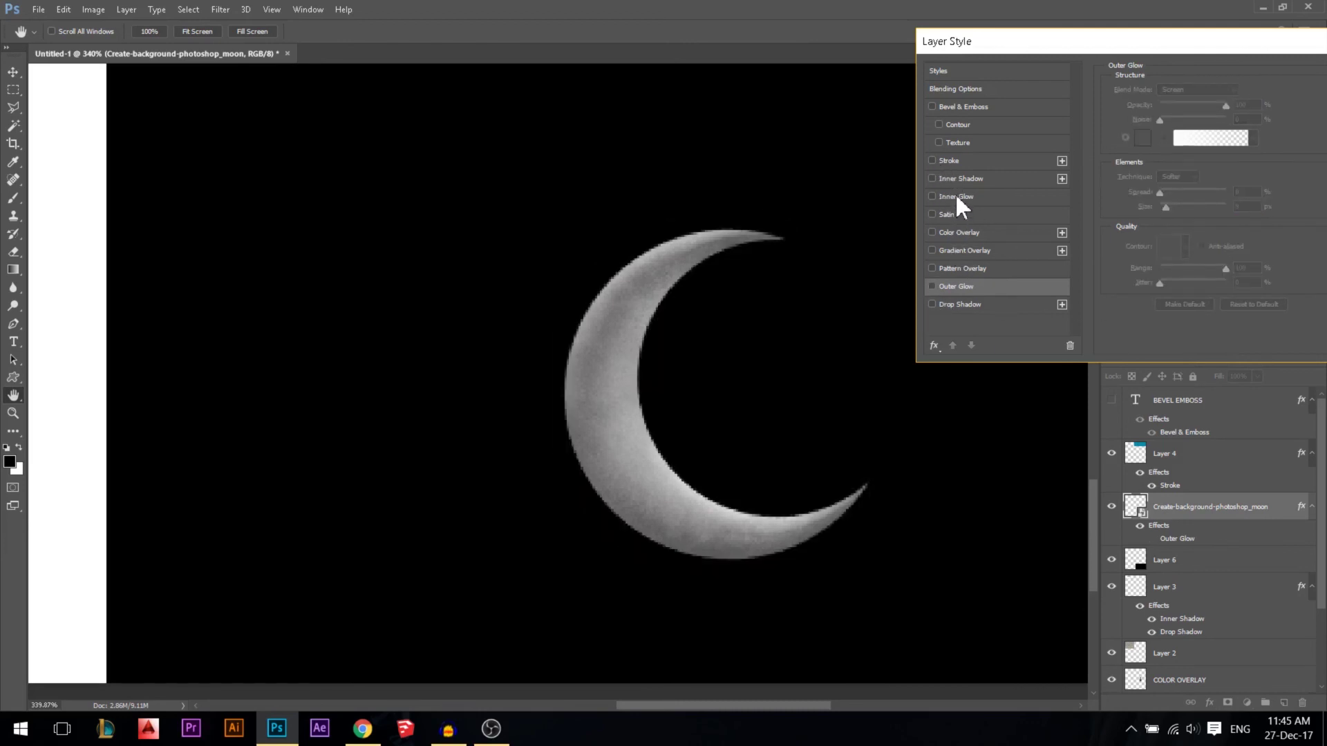
pyautogui.click(957, 197)
pyautogui.moveTo(1183, 105); pyautogui.dragTo(1292, 121)
pyautogui.moveTo(1168, 221); pyautogui.dragTo(1134, 228)
pyautogui.moveTo(1193, 278); pyautogui.dragTo(968, 293)
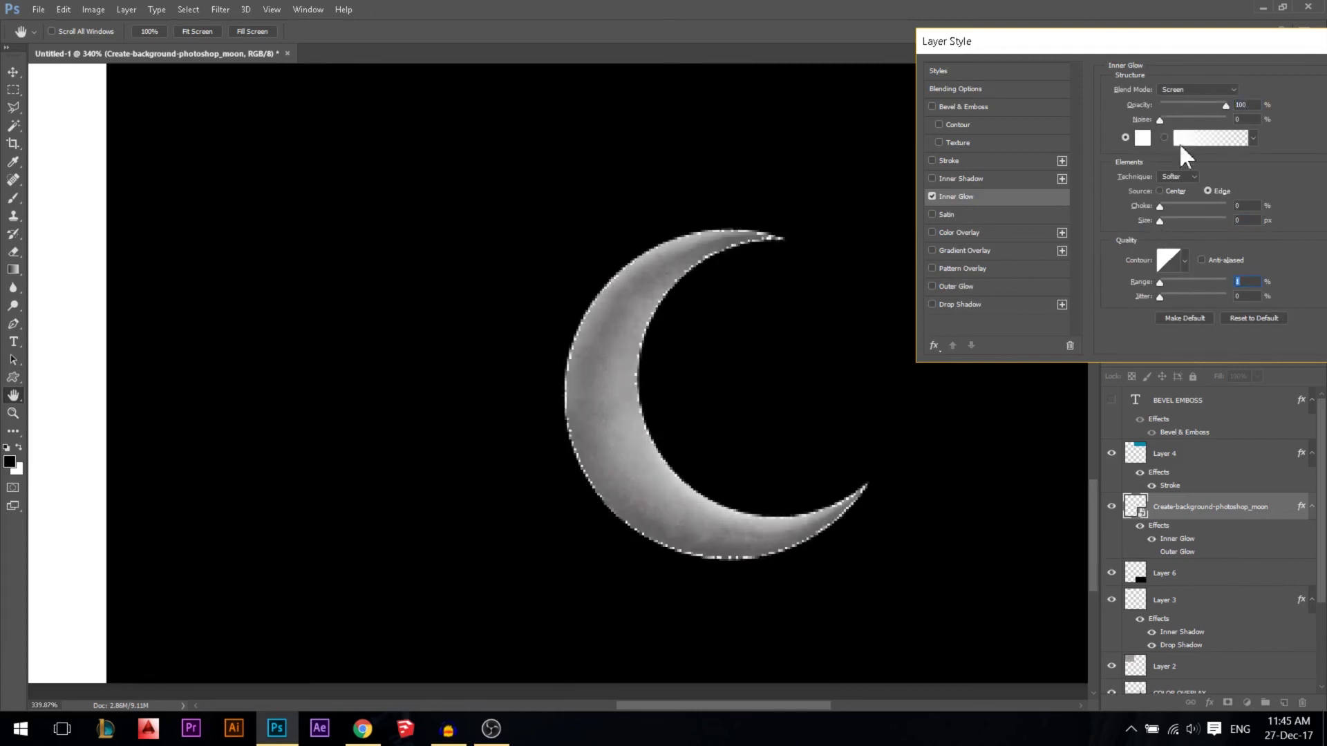
# Enlarge the Inner Glow by a few pixels, set its range to 100% and compare the moon with and without it
pyautogui.moveTo(1160, 221); pyautogui.dragTo(1161, 220)
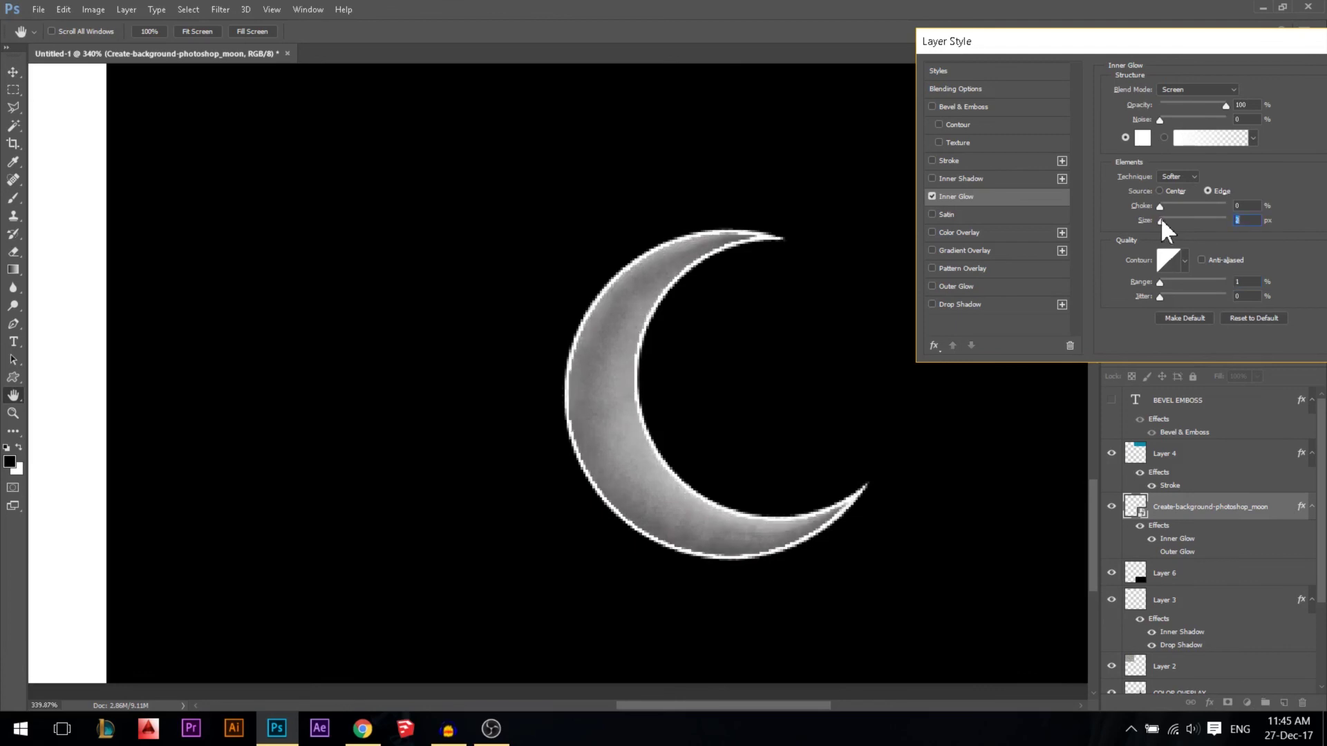
pyautogui.moveTo(1160, 282); pyautogui.dragTo(1225, 282)
pyautogui.moveTo(1161, 220); pyautogui.dragTo(1166, 221)
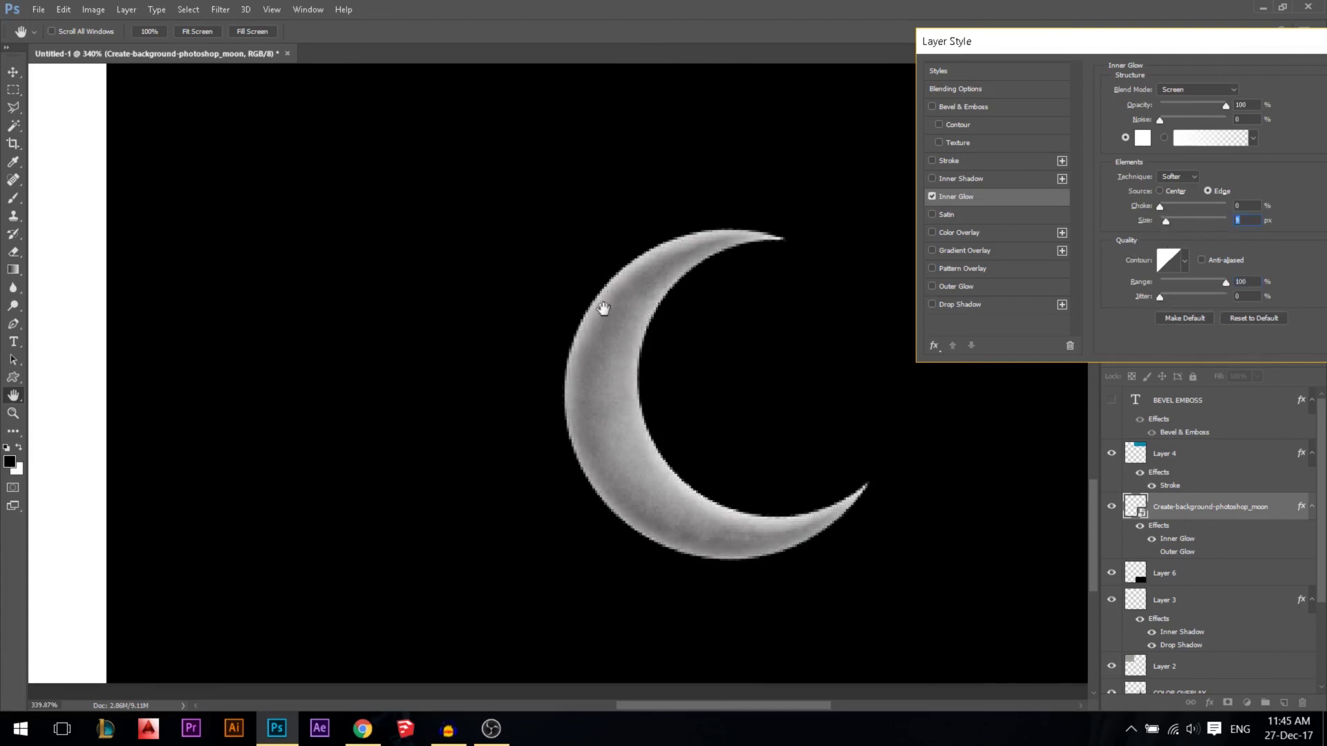
pyautogui.click(932, 197)
pyautogui.click(932, 197)
# Compare the Inner Glow's Center and Edge sources at 1% range, choose Center and raise the range slightly
pyautogui.click(1173, 192)
pyautogui.moveTo(1224, 282); pyautogui.dragTo(1079, 290)
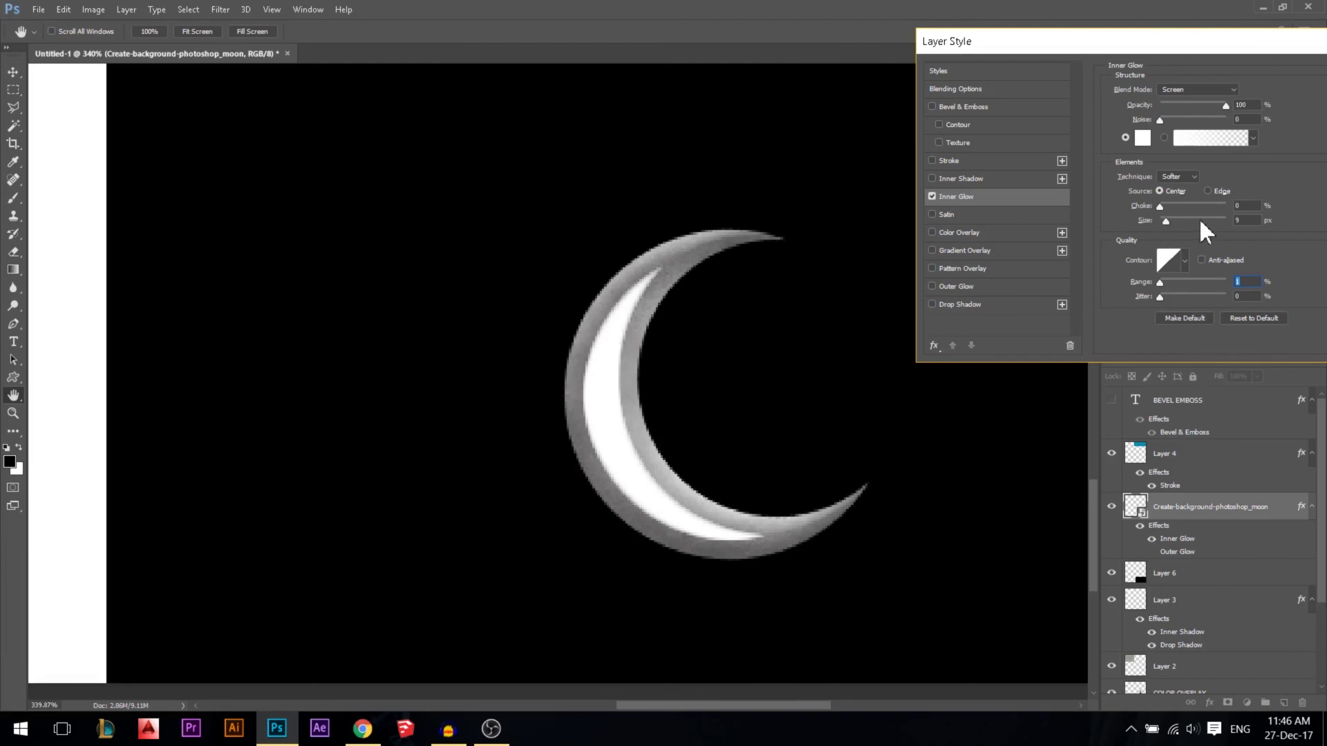
pyautogui.click(1208, 191)
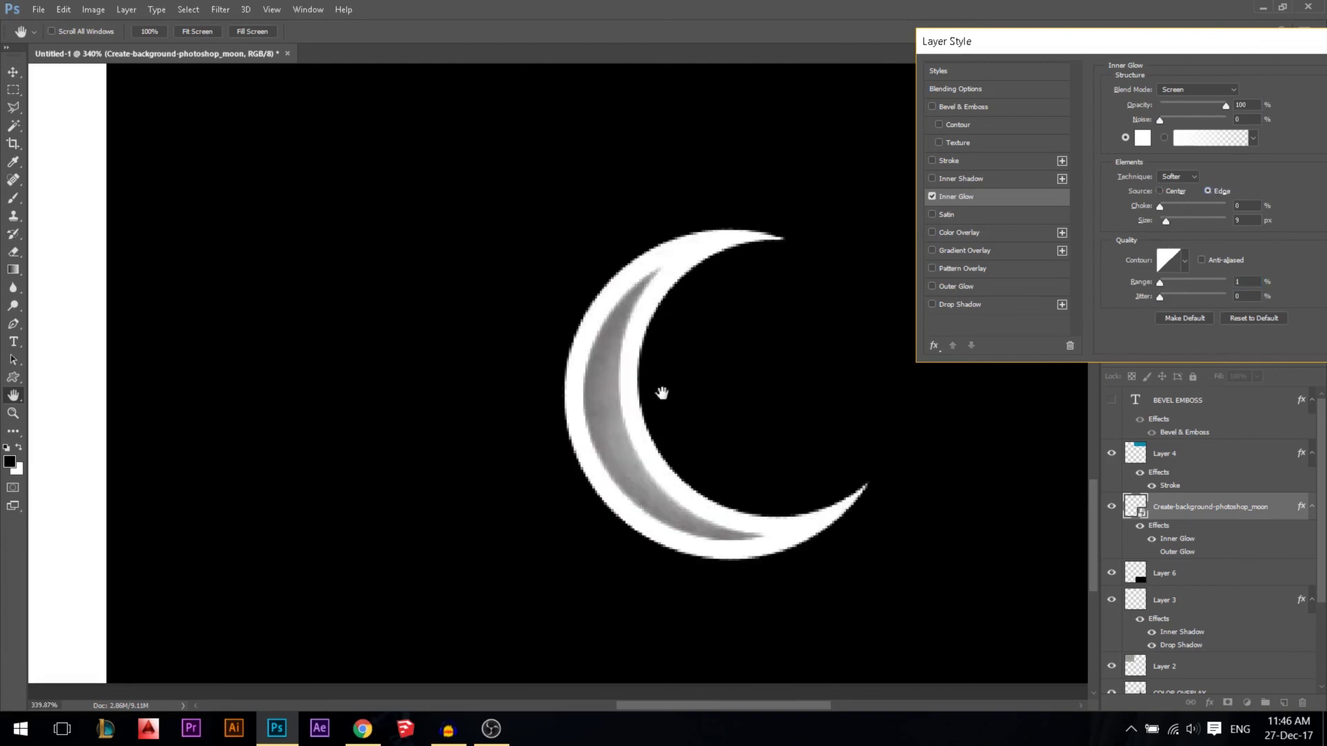
pyautogui.click(1178, 192)
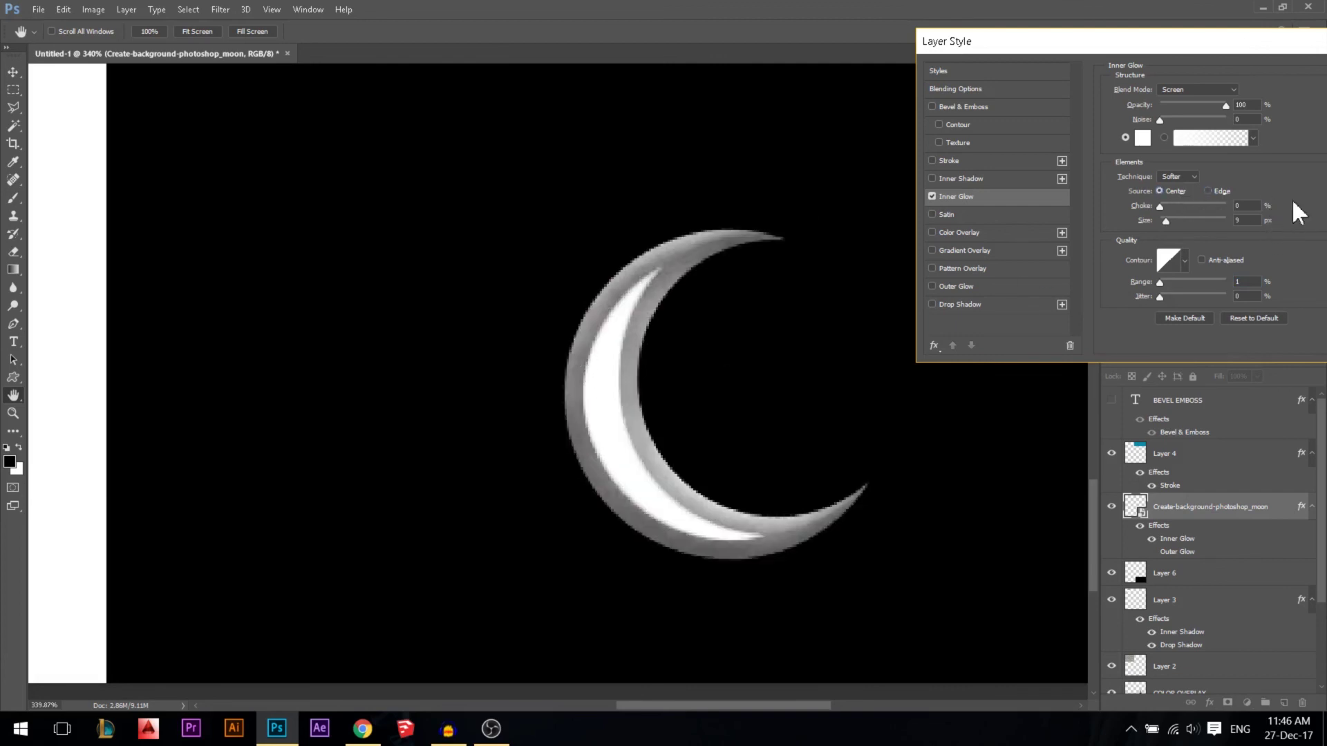
pyautogui.moveTo(1159, 282); pyautogui.dragTo(1174, 283)
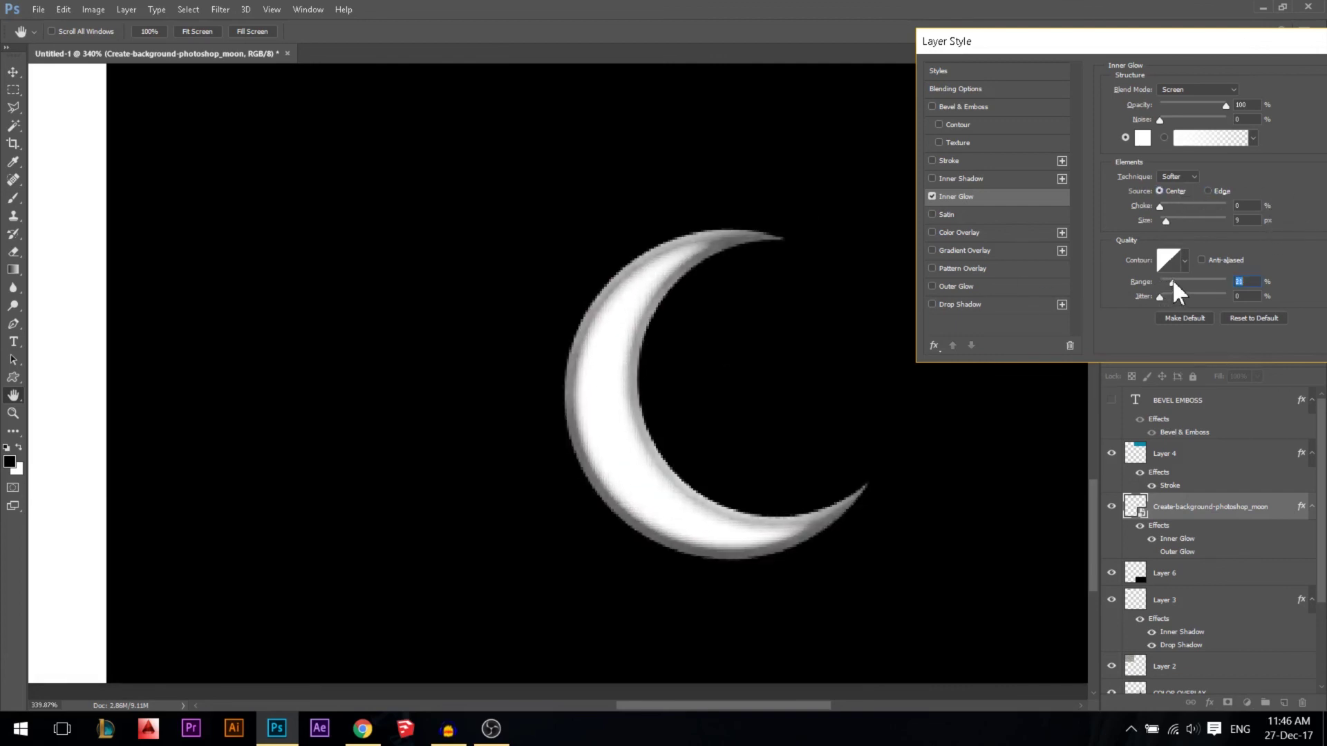
# Cancel the Layer Style changes on the moon layer, discarding its Inner Glow and Outer Glow
pyautogui.moveTo(1225, 105)
pyautogui.mouseDown()
pyautogui.moveTo(1185, 106)
pyautogui.moveTo(1226, 106)
pyautogui.mouseUp()
pyautogui.moveTo(1128, 44); pyautogui.dragTo(804, 101)
pyautogui.click(1077, 173)
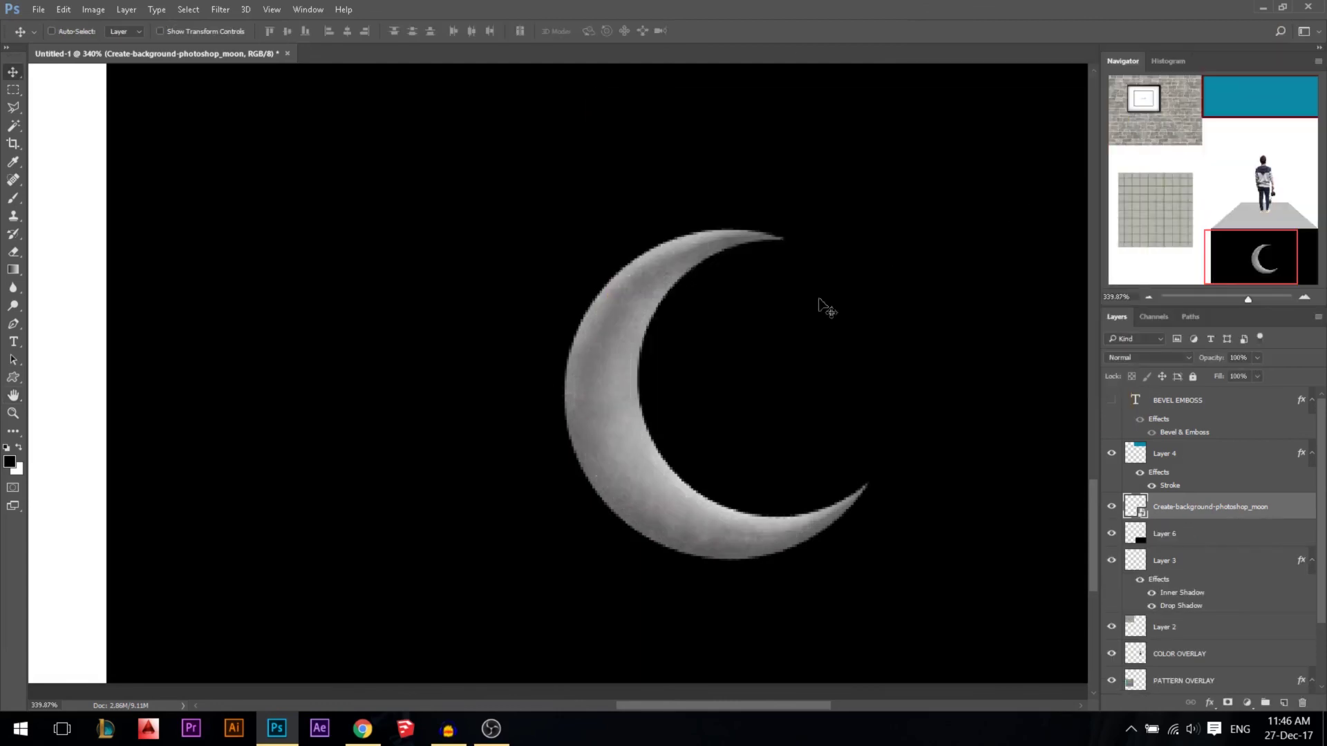
# Select the standing man's COLOR OVERLAY layer and view the available layer blend modes, keeping Normal
pyautogui.scroll(-6, 826, 307)
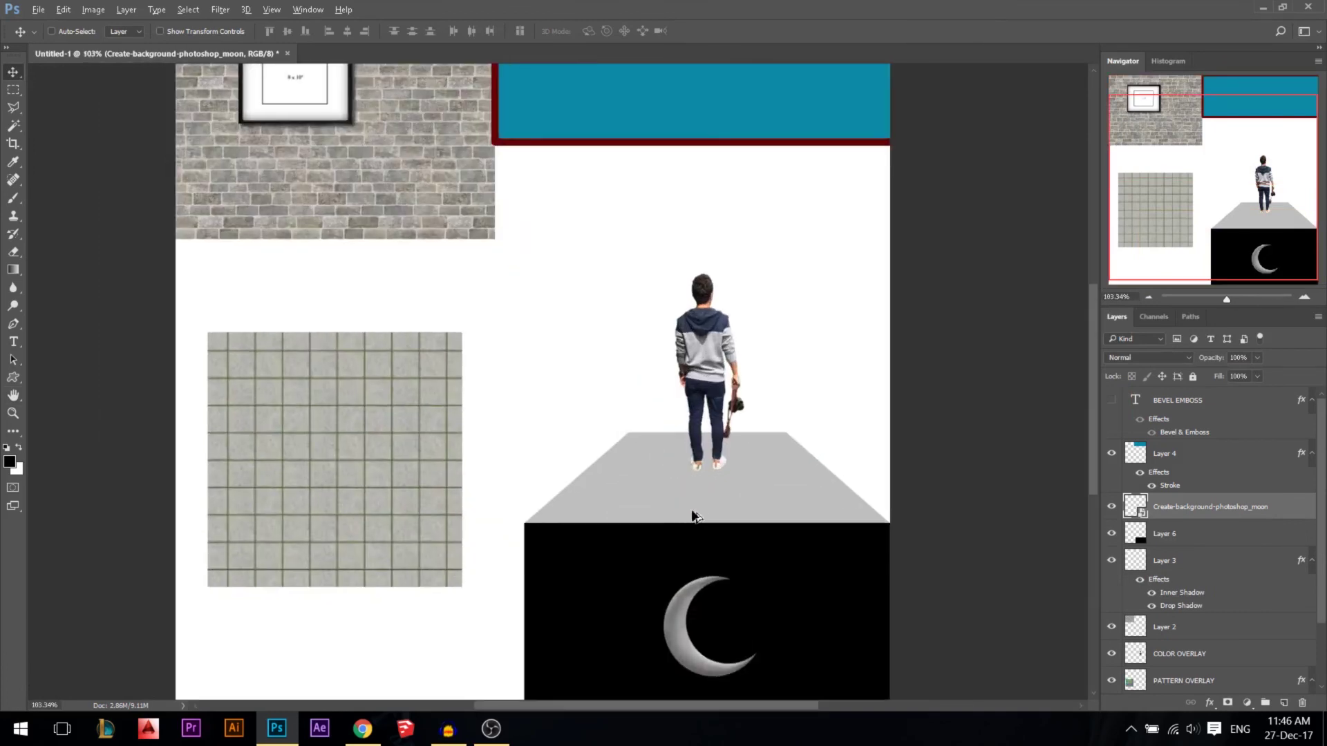
pyautogui.scroll(2, 675, 465)
pyautogui.scroll(-1, 760, 411)
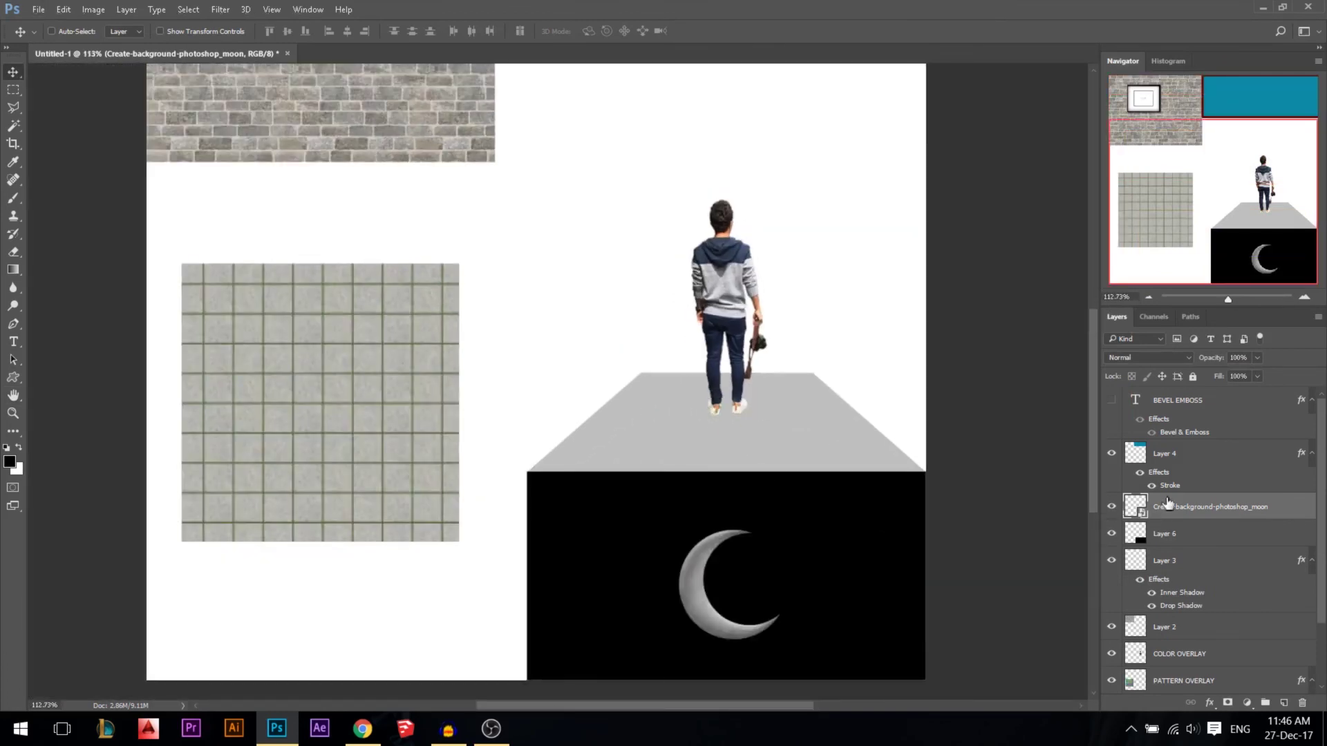
pyautogui.scroll(4, 750, 503)
pyautogui.keyDown('ctrl'); pyautogui.click(722, 290); pyautogui.keyUp('ctrl')
pyautogui.scroll(-5, 526, 490)
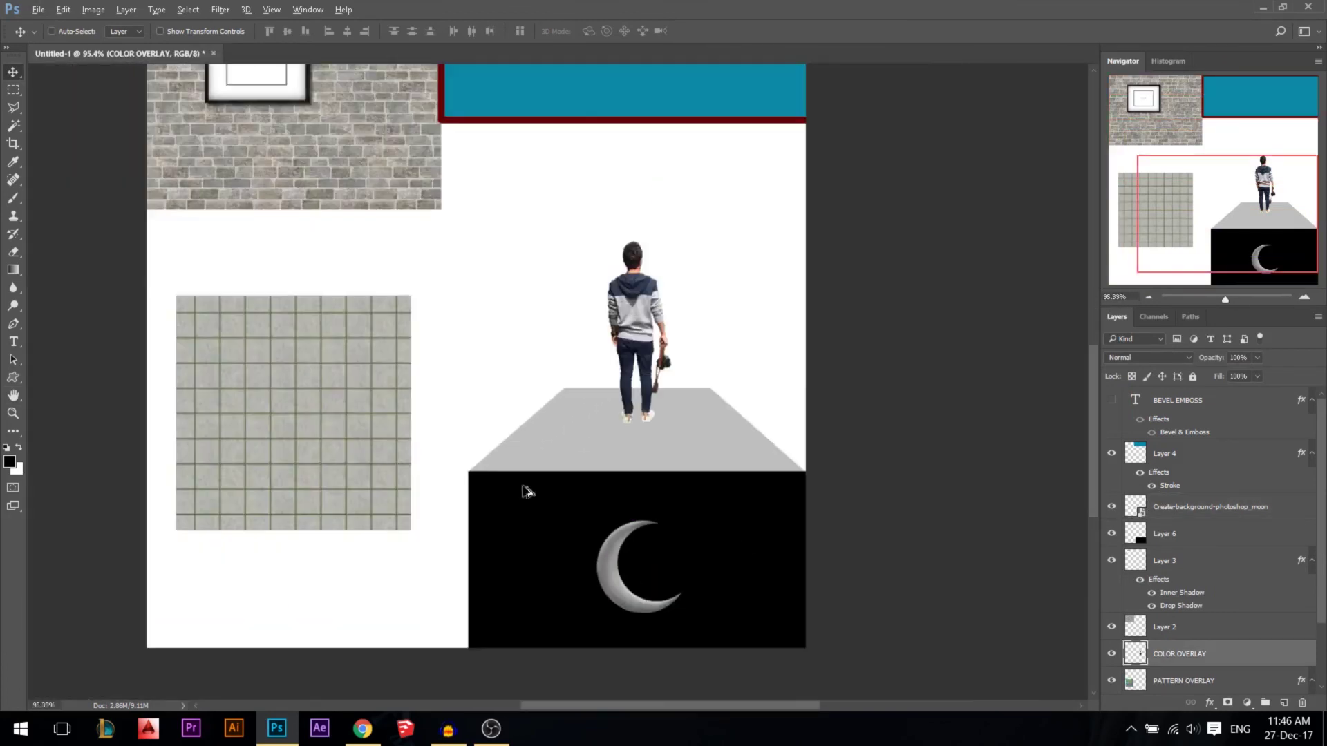
pyautogui.click(1137, 357)
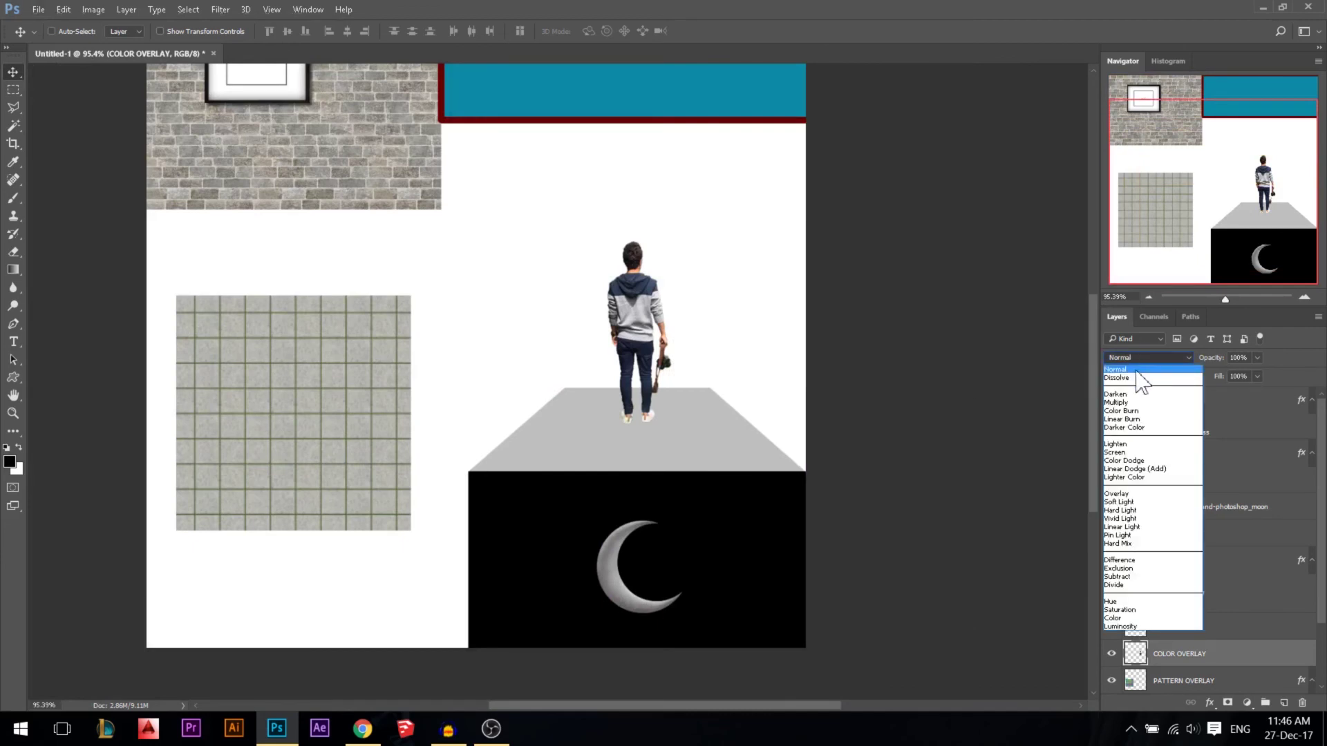
pyautogui.click(1120, 360)
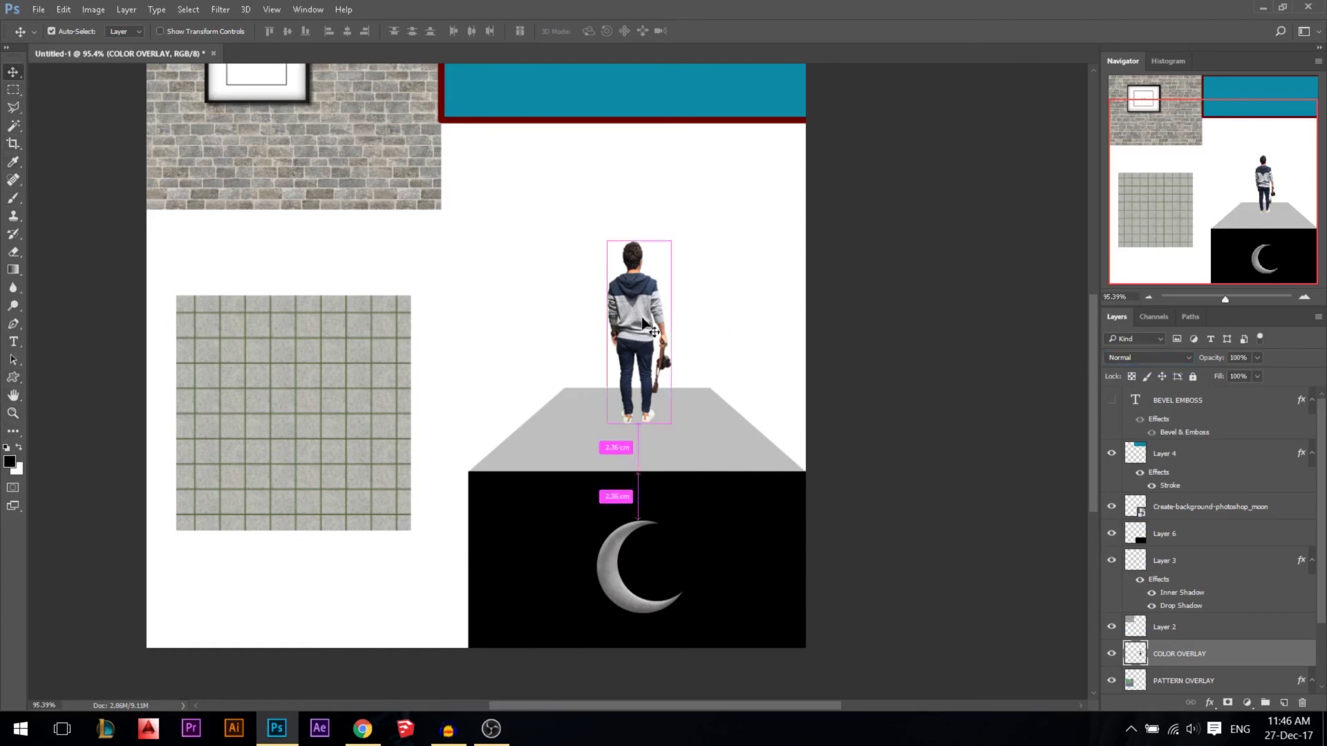
pyautogui.scroll(-2, 570, 329)
pyautogui.scroll(1, 570, 329)
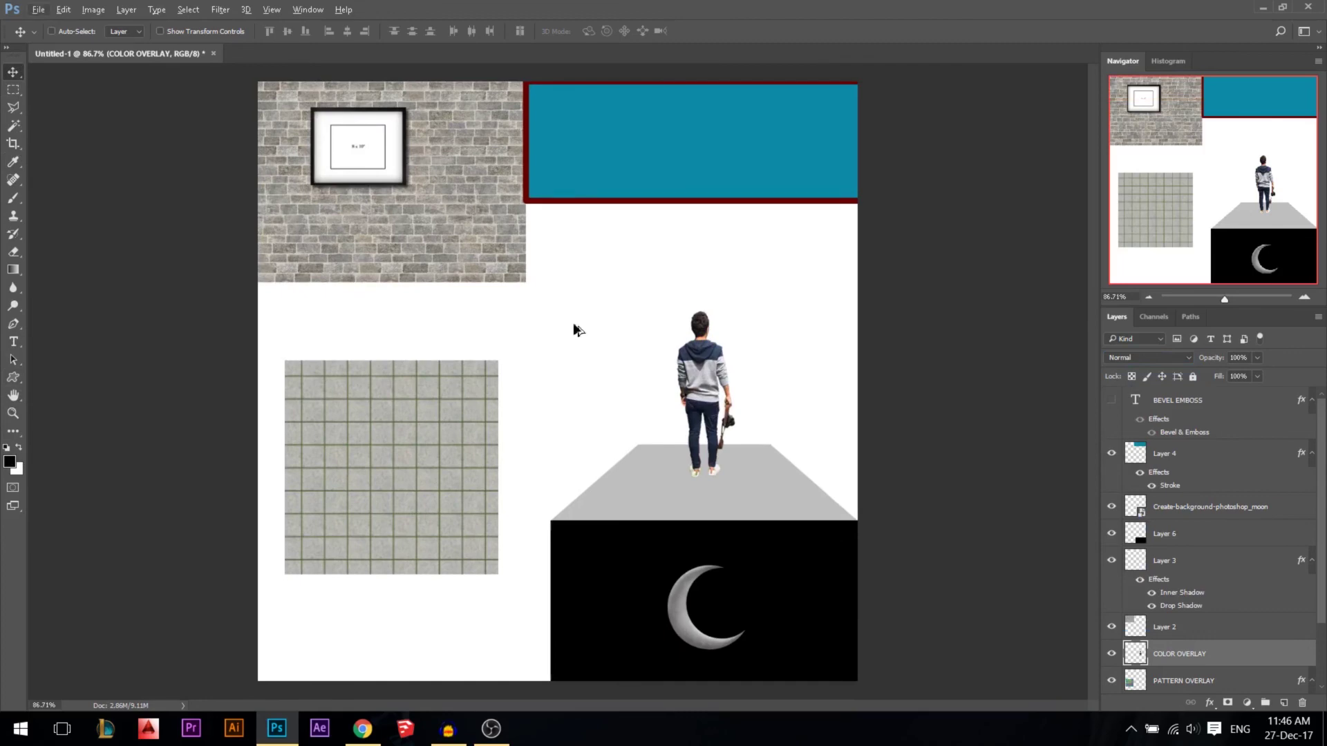
pyautogui.moveTo(461, 738)
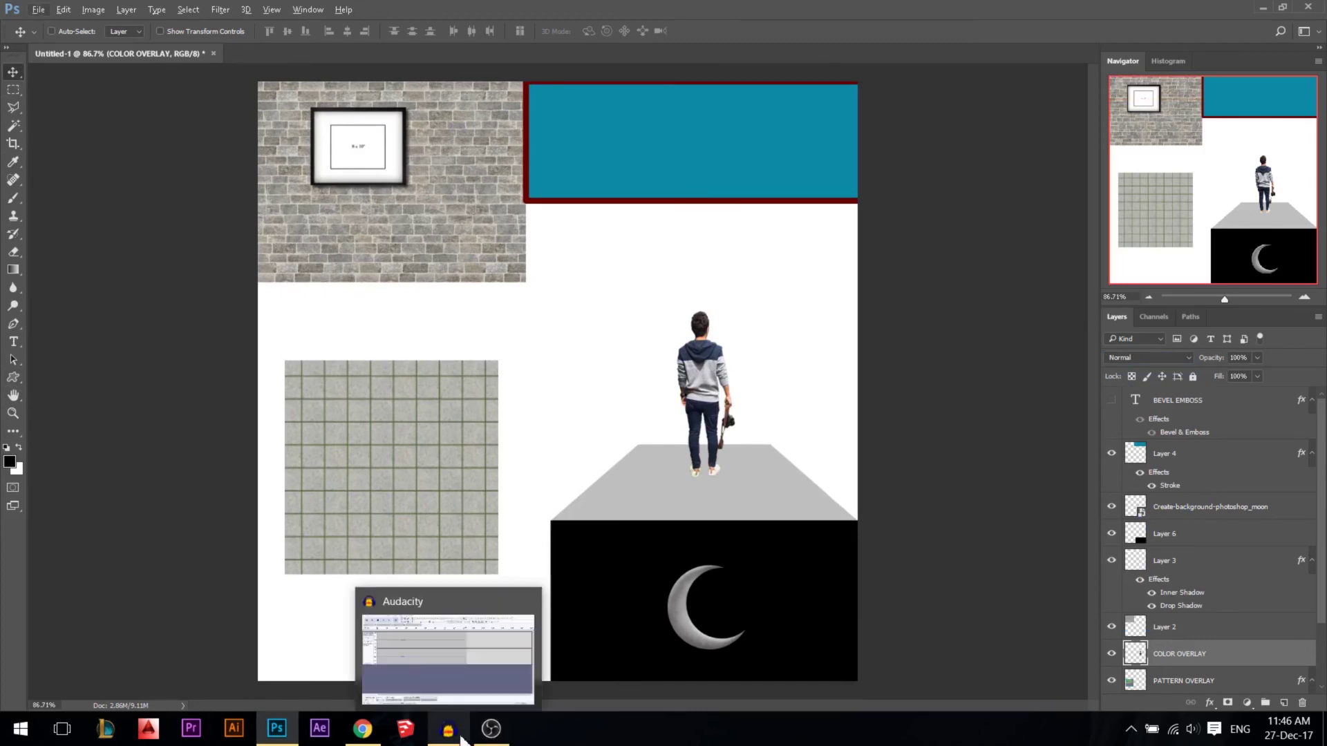